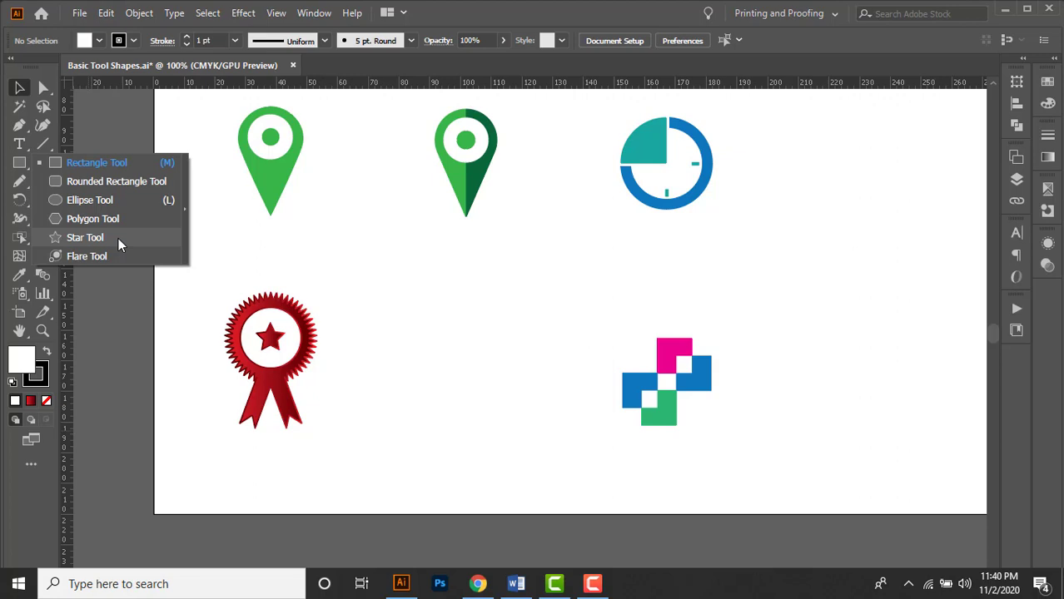
Step: Draw an upright, straight-sided five-pointed star with an outer radius of about 22.5 mm beside the red award badge
click(118, 238)
scroll(433, 370, up, 2)
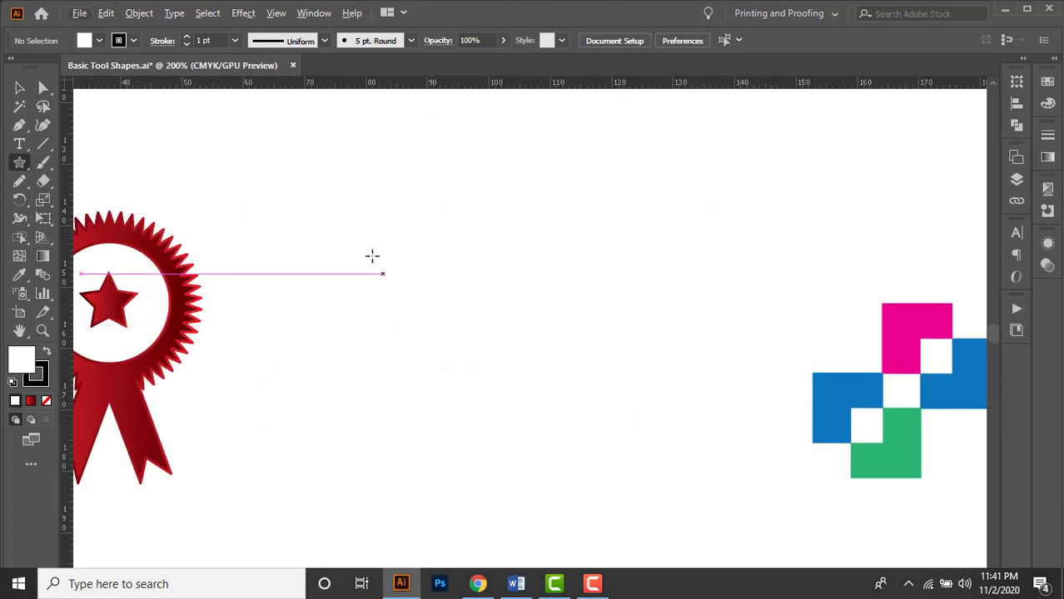
drag(368, 252, 440, 373)
scroll(551, 250, up, 2)
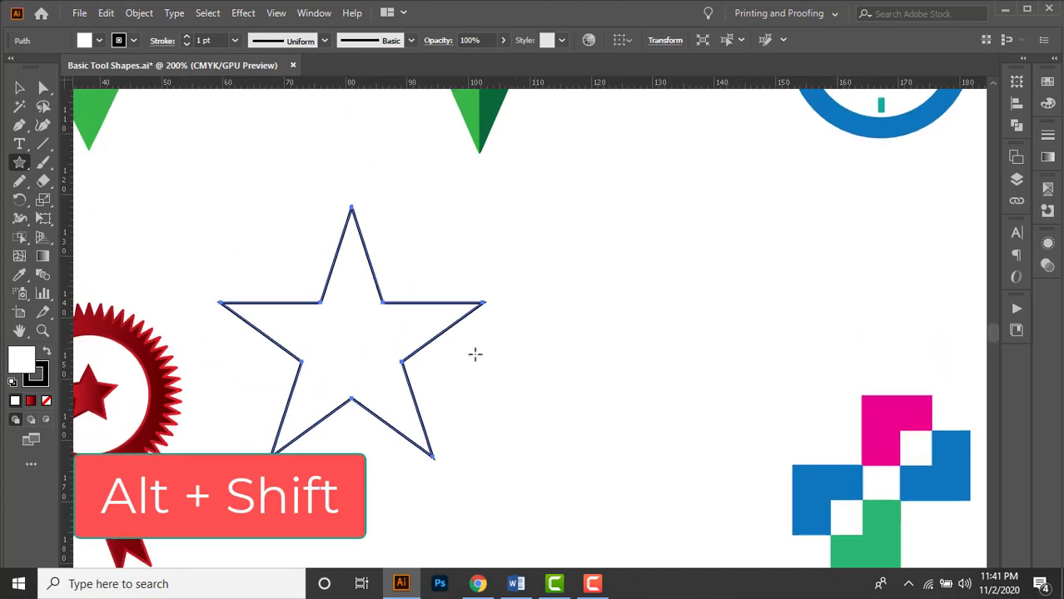
scroll(395, 297, up, 2)
scroll(604, 350, down, 1)
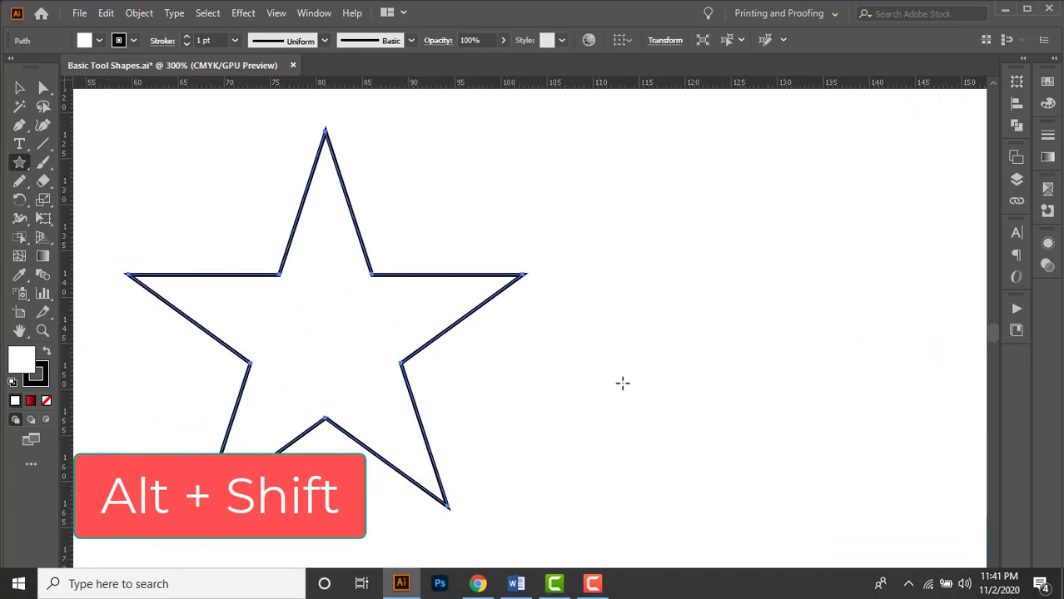
drag(589, 373, 599, 364)
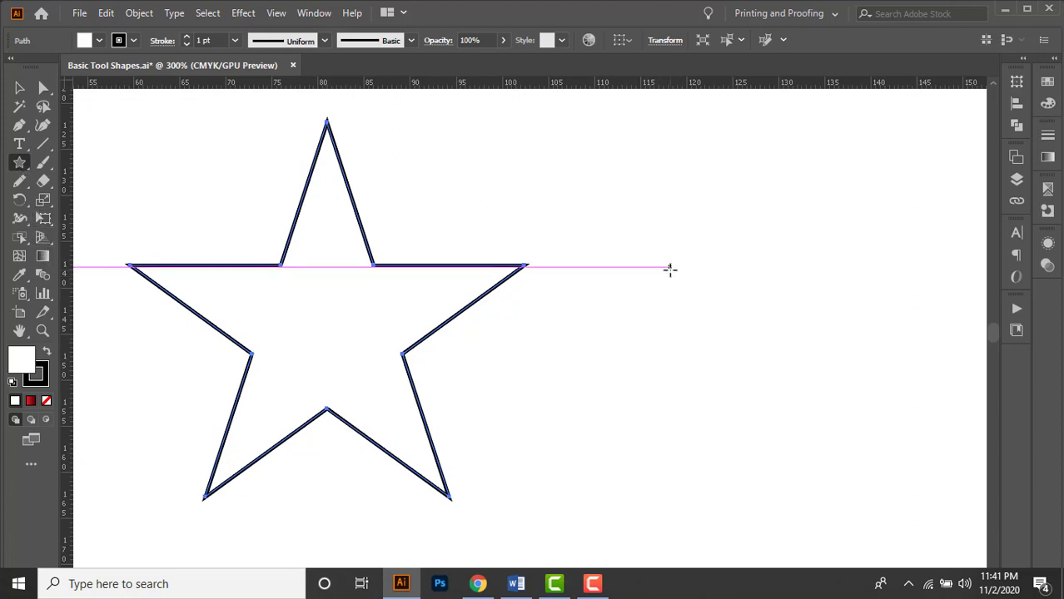
Step: Open the Star options beside the five-pointed star and review the Radius 1, Radius 2 and Points settings
click(670, 269)
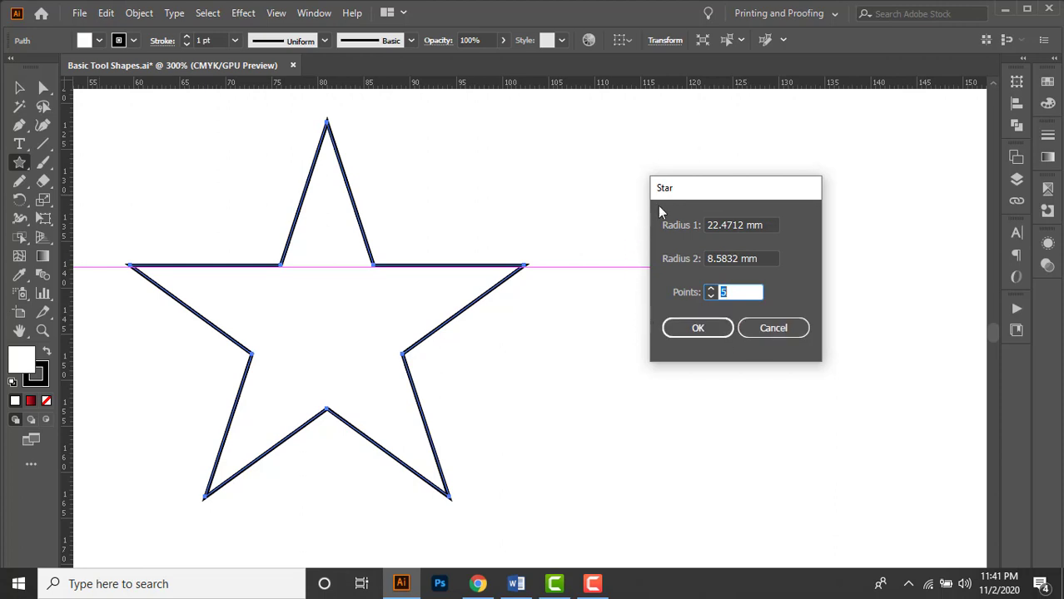
click(753, 226)
click(754, 257)
click(753, 290)
double_click(766, 225)
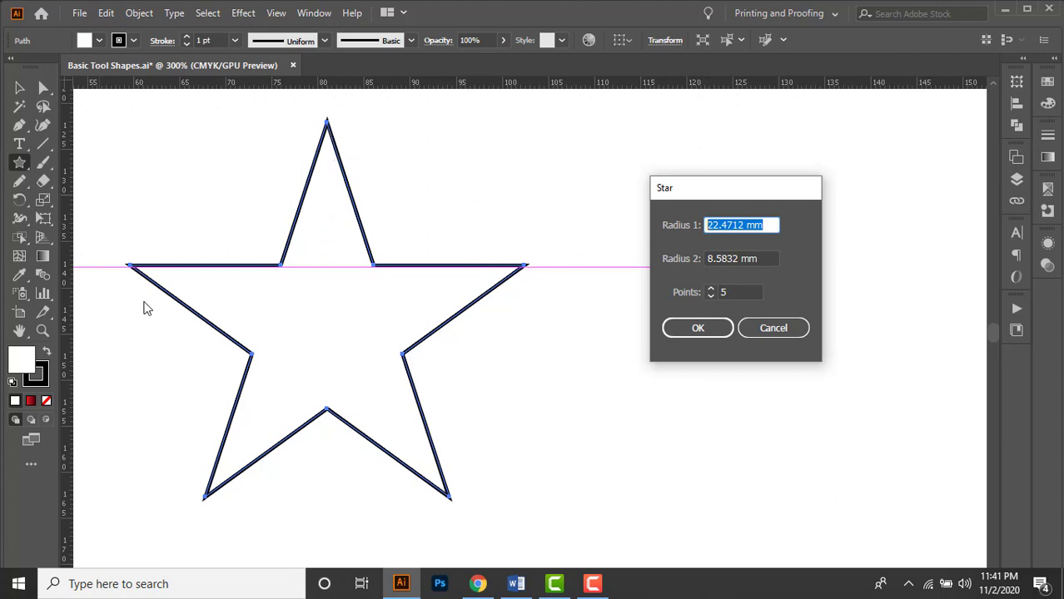
drag(770, 261, 678, 279)
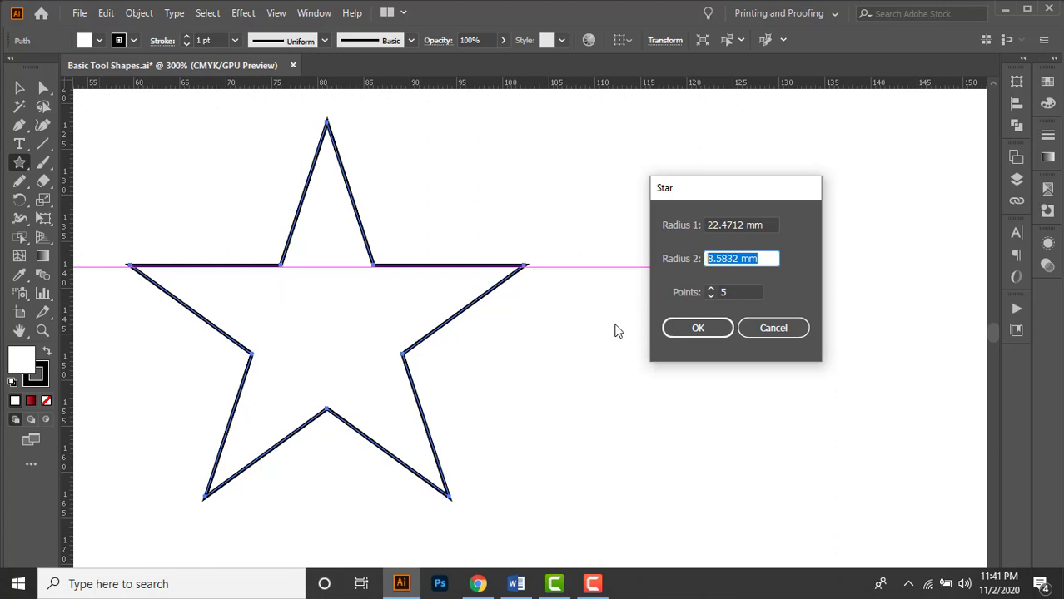
key(Tab)
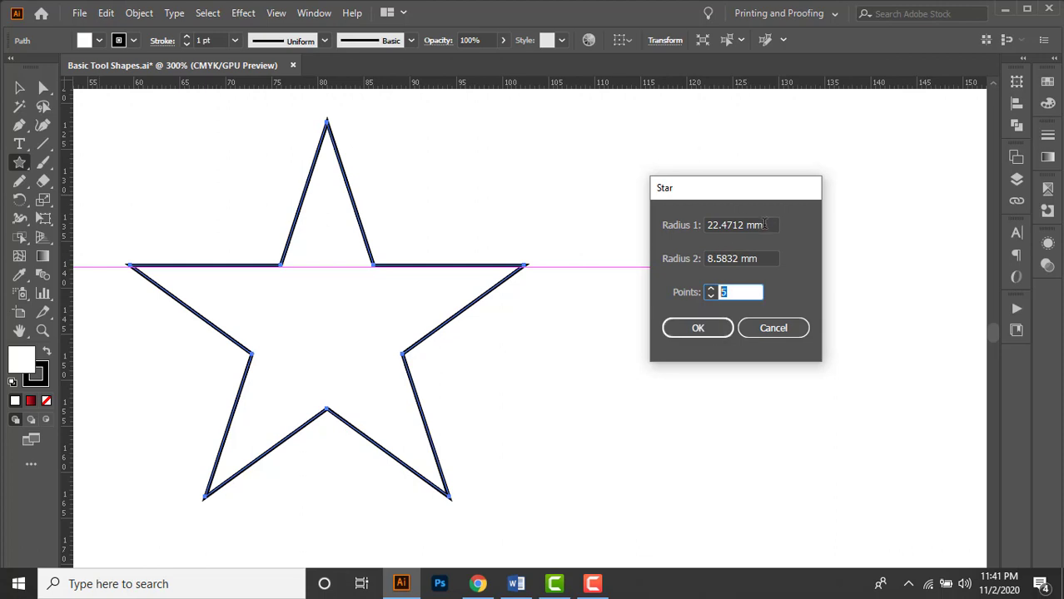
Step: Create an eight-pointed star with Radius 1 of 20 mm and Radius 2 of 10 mm
drag(763, 225, 672, 223)
text(20)
key(Tab)
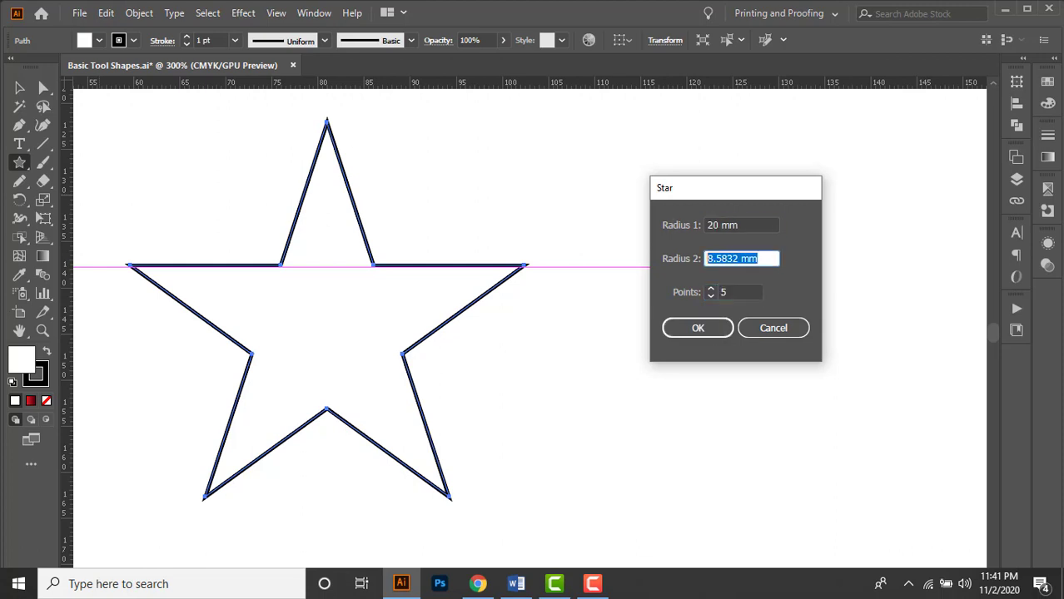
text(10)
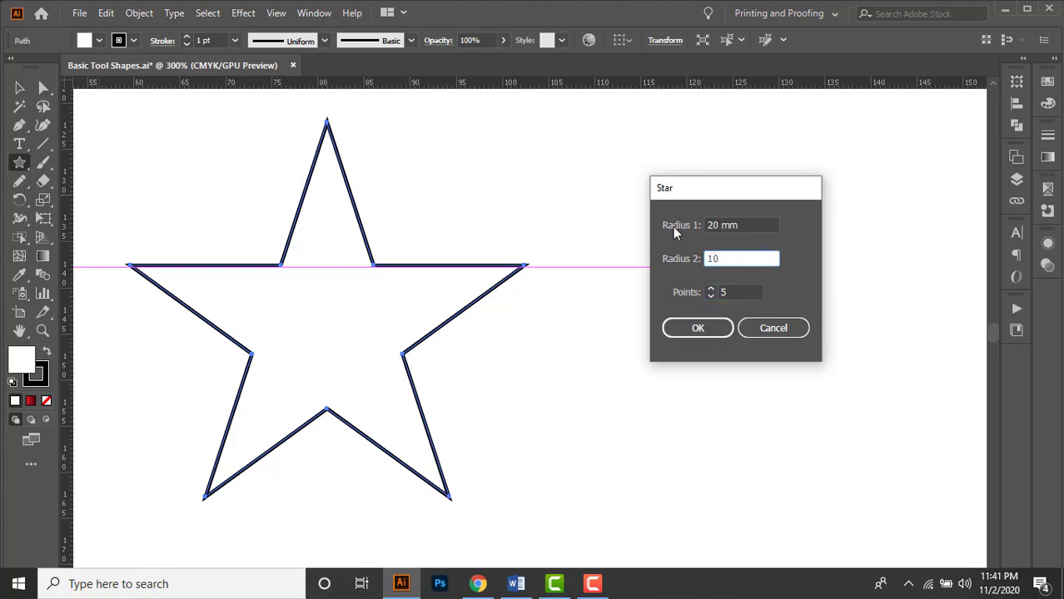
key(Tab)
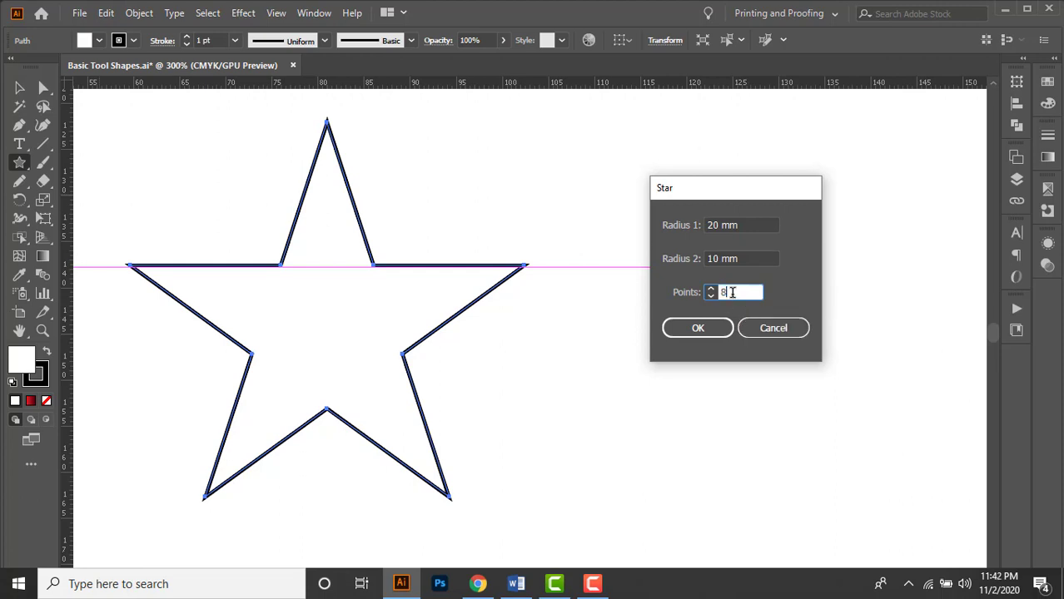
click(697, 328)
Step: Move the eight-pointed star slightly away from the five-pointed star and deselect it
click(19, 87)
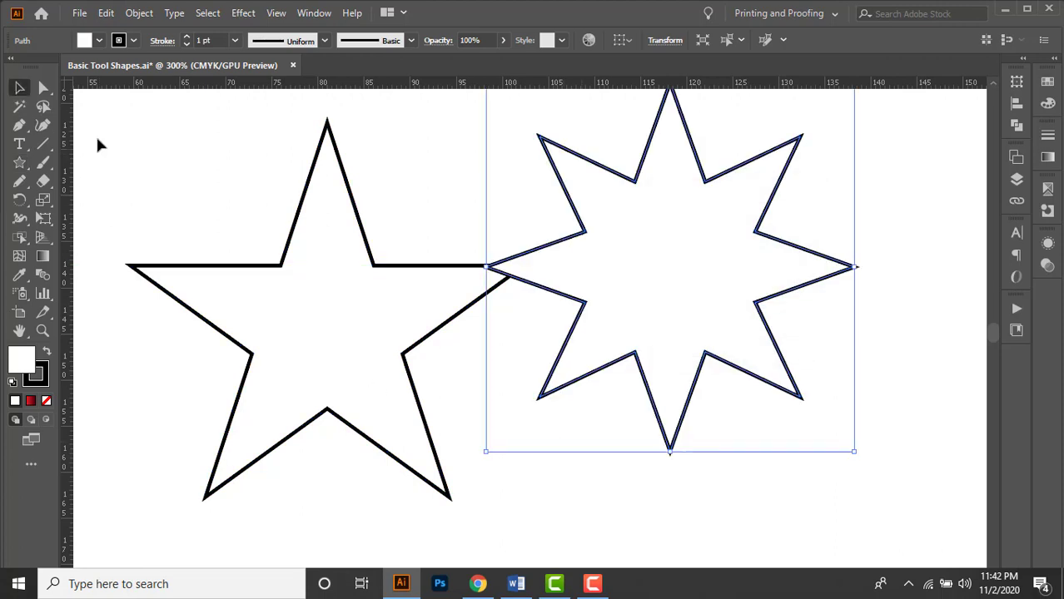
drag(686, 278, 558, 350)
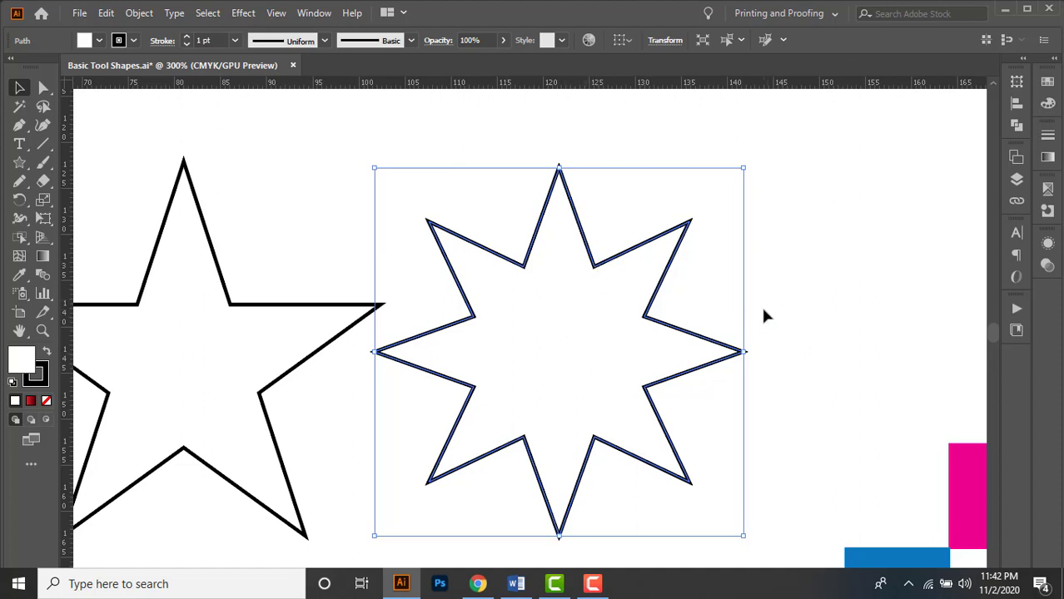
click(820, 309)
drag(812, 333, 769, 311)
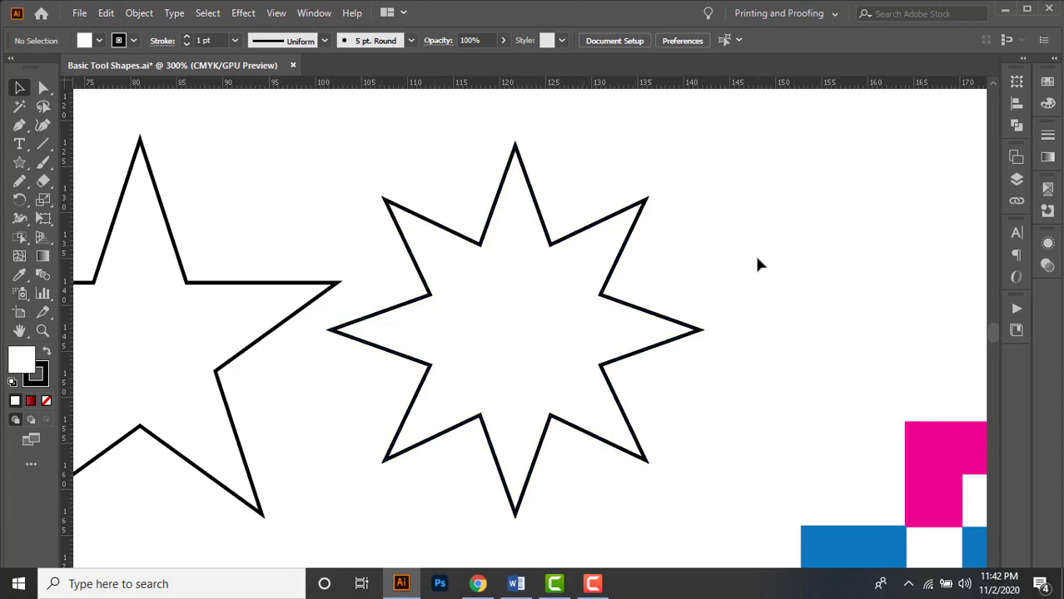
scroll(621, 286, down, 2)
scroll(569, 420, down, 1)
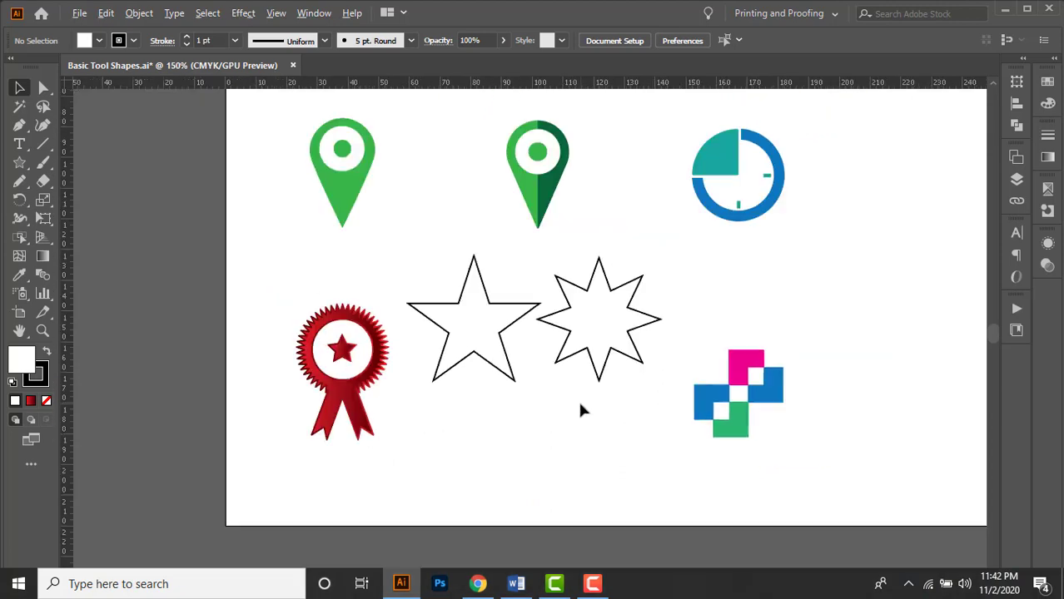
Step: Delete the five-pointed and eight-pointed stars between the award badge and the coloured block logo
click(337, 318)
scroll(366, 379, up, 1)
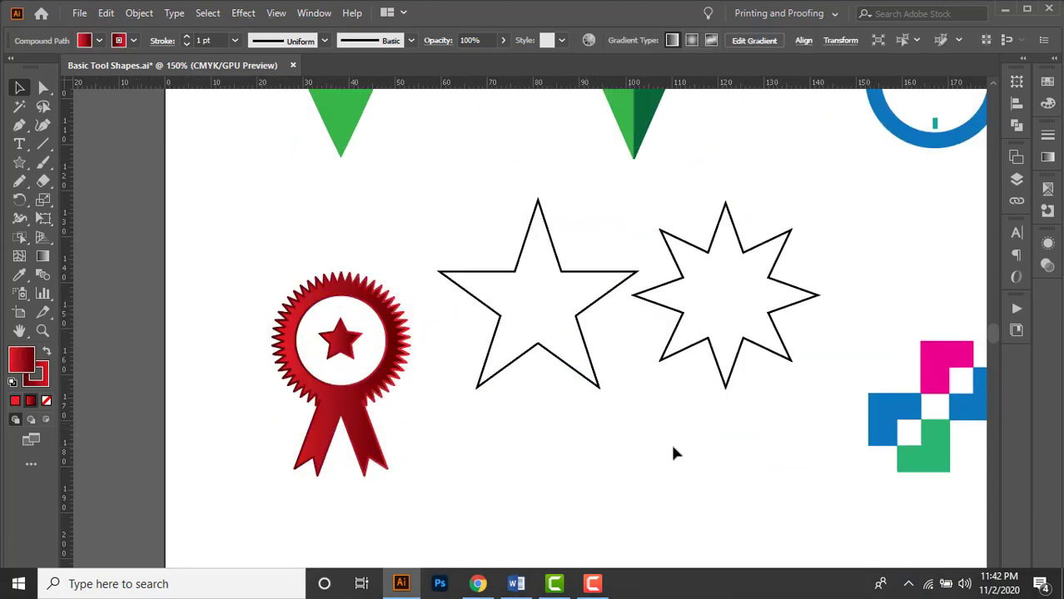
click(674, 454)
drag(673, 453, 560, 472)
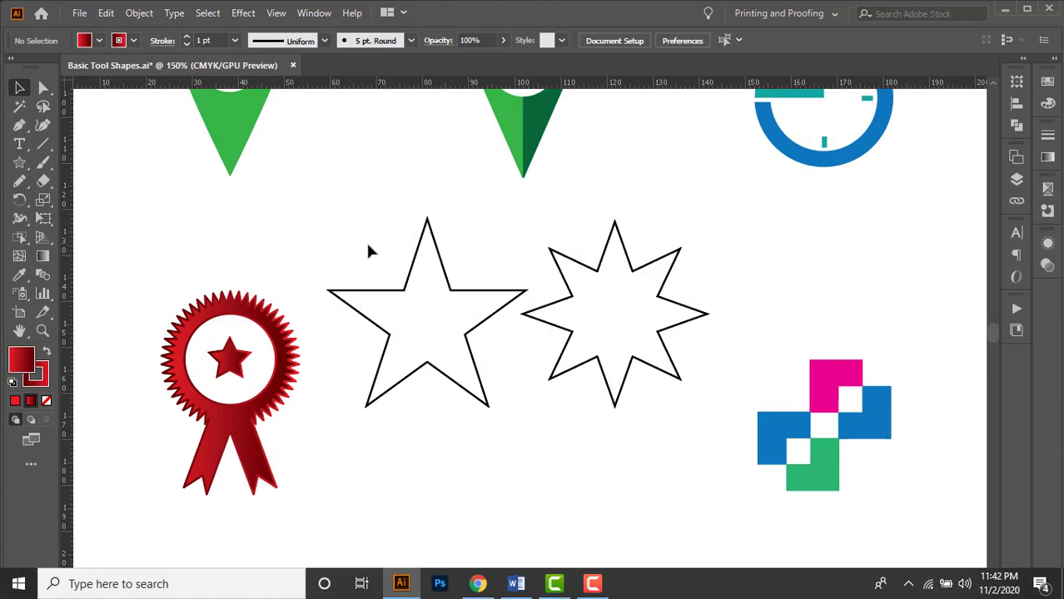
drag(369, 251, 612, 387)
key(Delete)
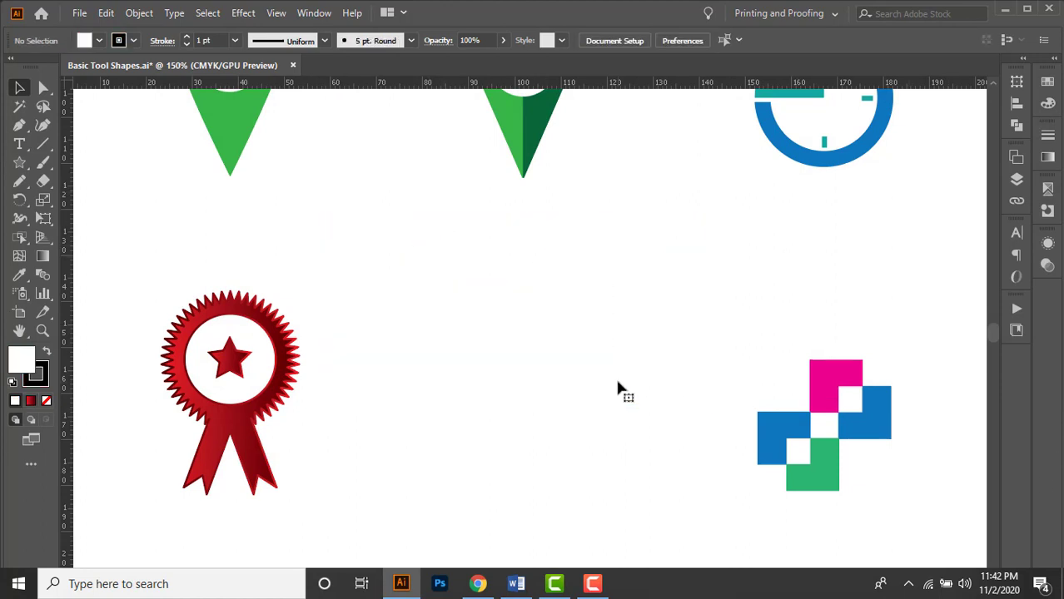
Step: Create a 50-point star beside the award badge with Radius 1 of 20 mm and Radius 2 of 18 mm
scroll(514, 353, down, 1)
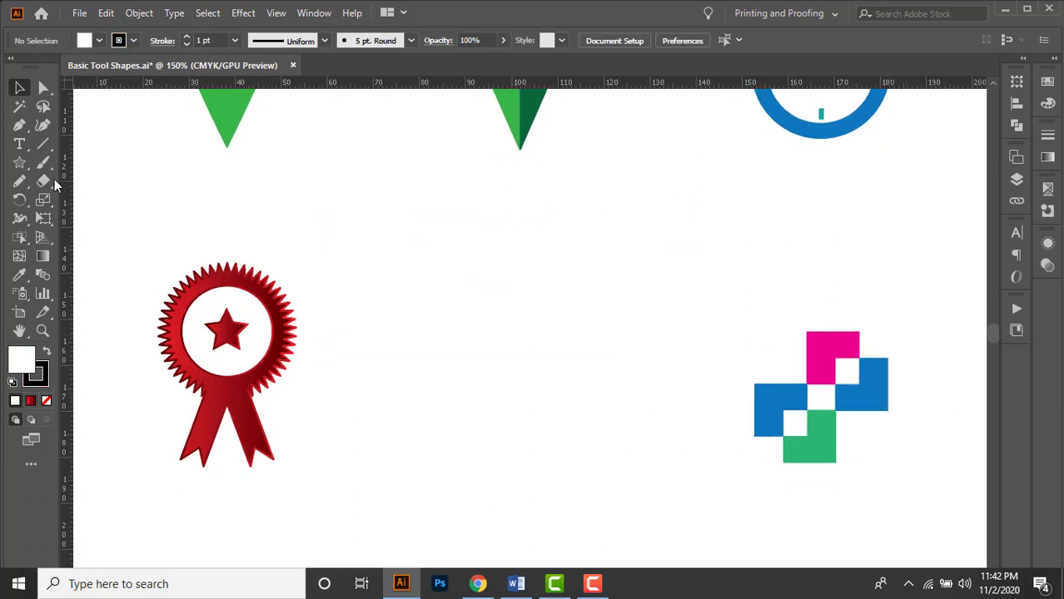
click(23, 166)
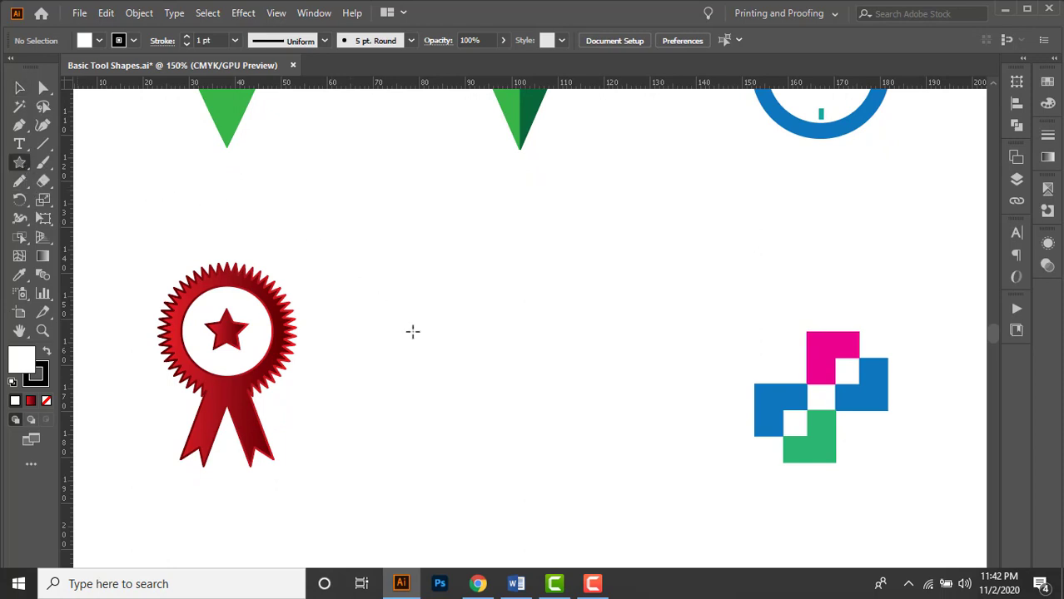
click(500, 359)
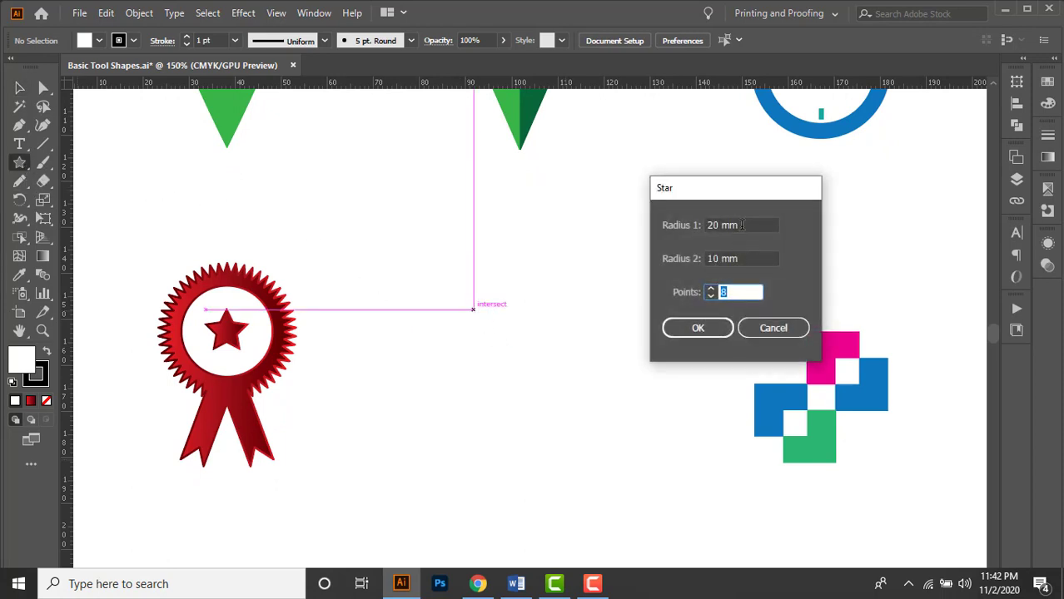
click(742, 225)
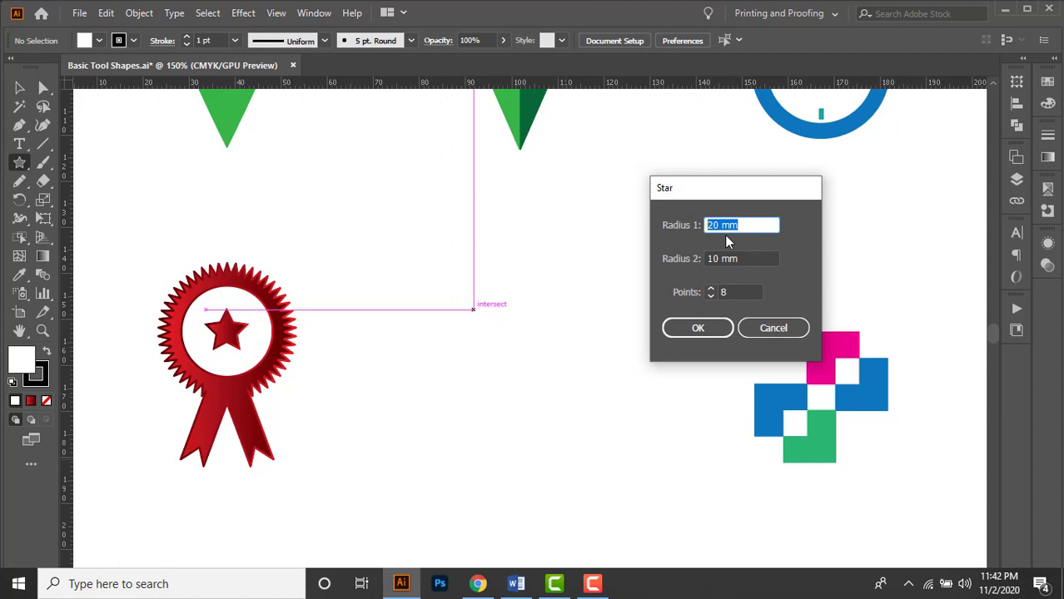
click(747, 260)
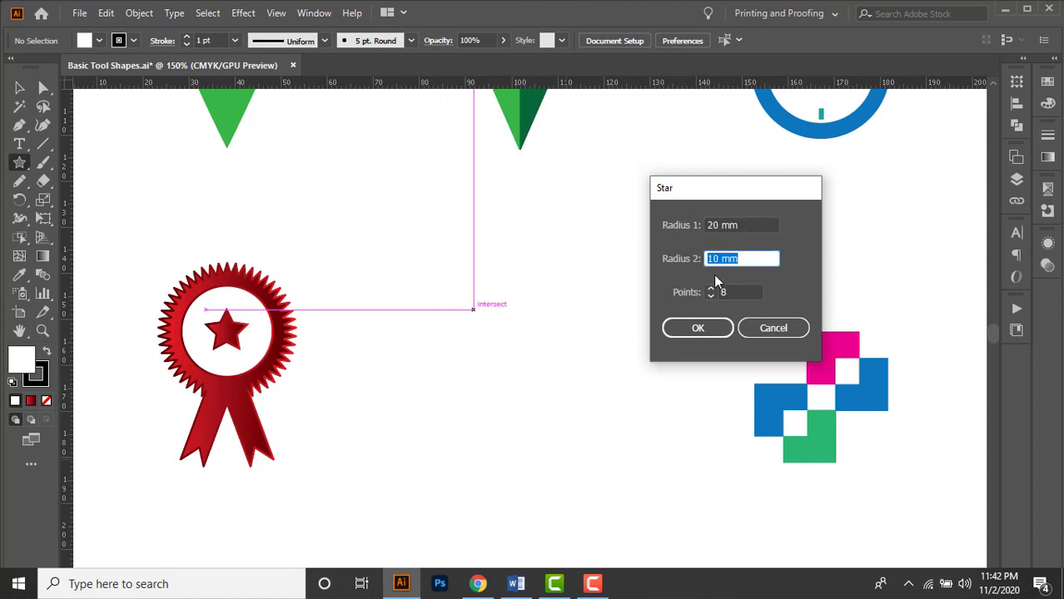
text(18)
key(Tab)
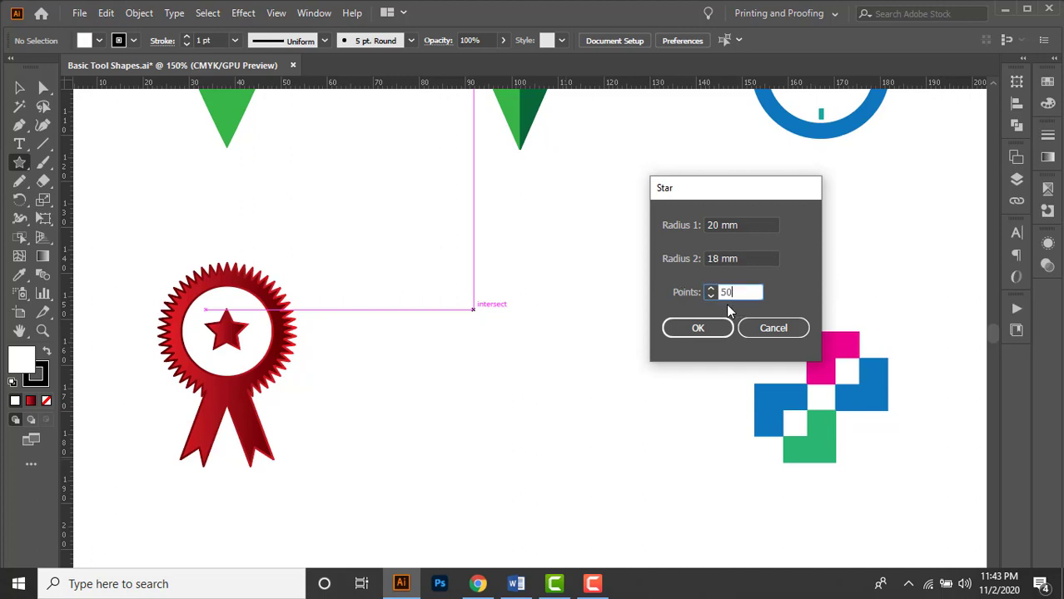
click(717, 331)
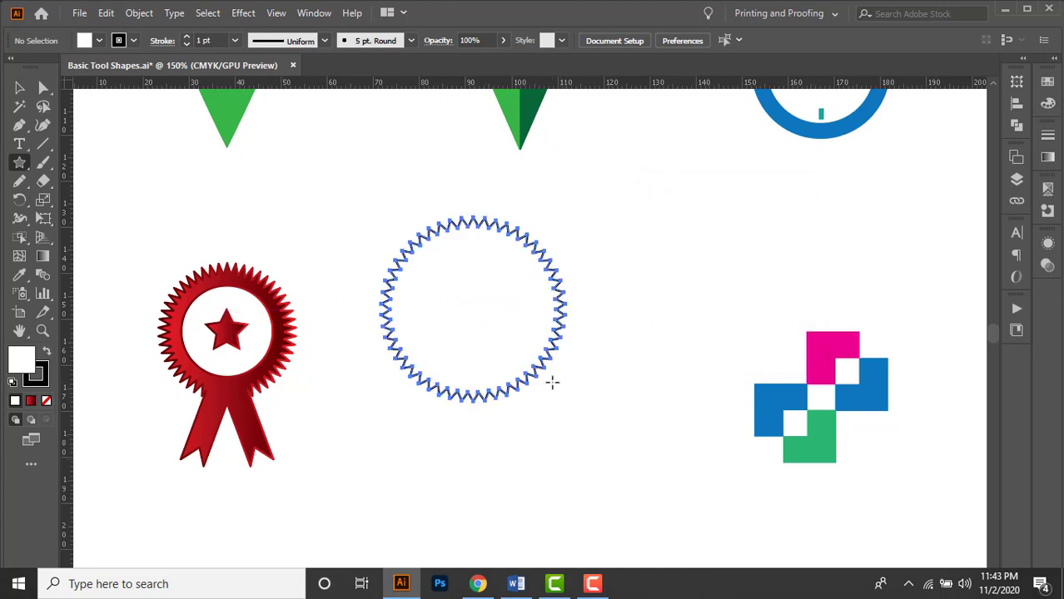
key(v)
click(606, 421)
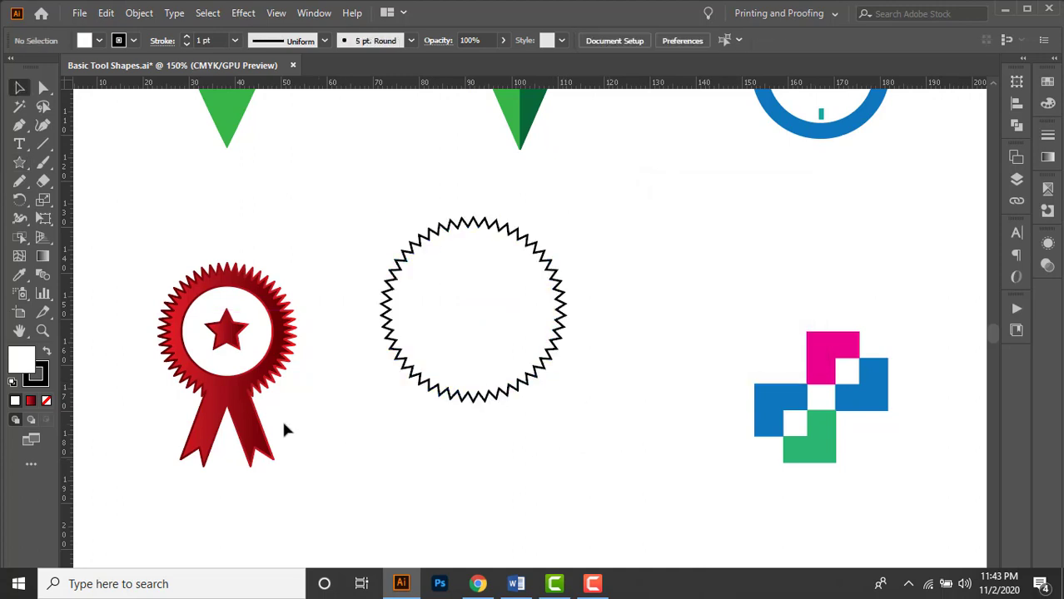
Step: Move the 50-point star slightly farther from the award badge
click(432, 364)
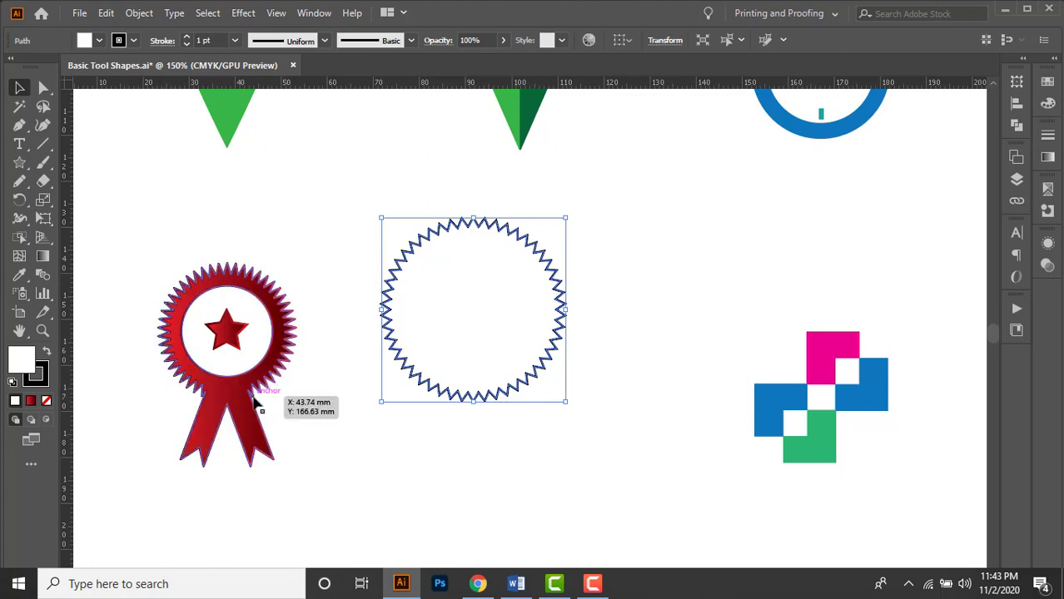
click(452, 434)
drag(480, 459, 442, 434)
drag(442, 344, 462, 372)
Step: Round all corners of the 50-point star to about 0.46 mm
click(44, 88)
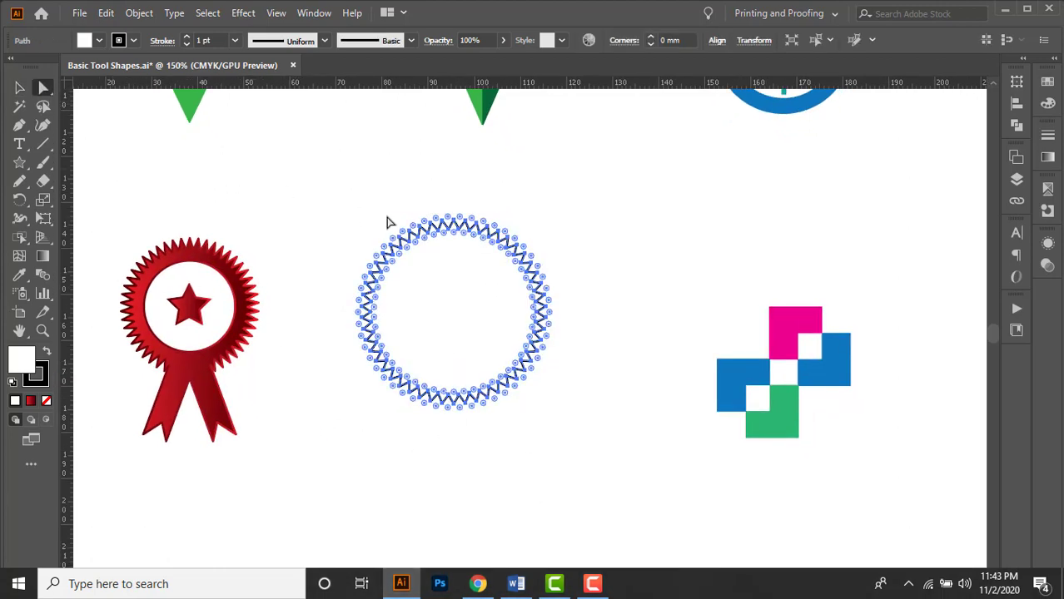
scroll(419, 247, up, 8)
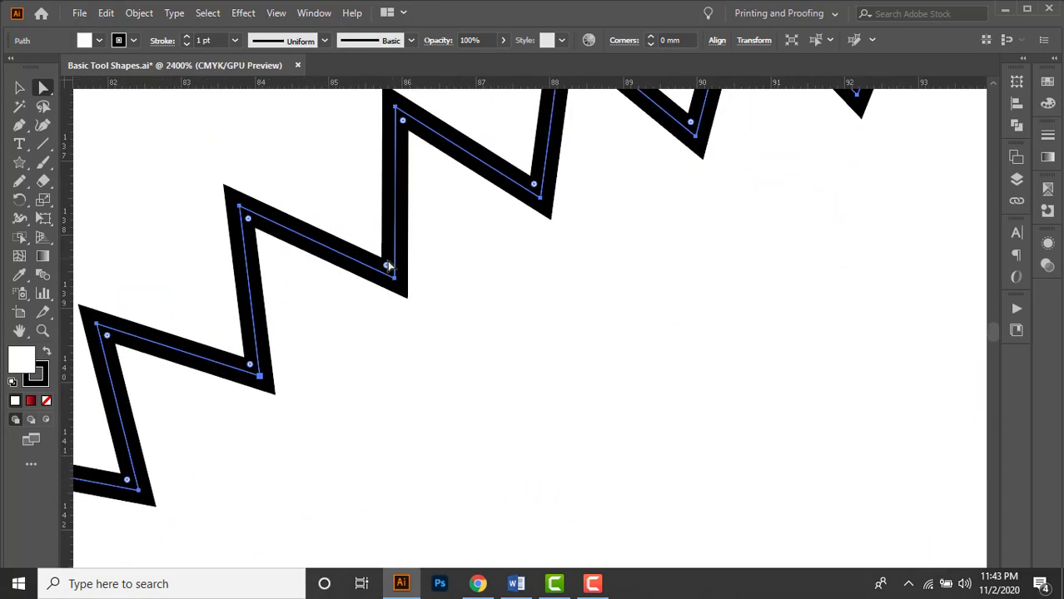
drag(386, 267, 359, 231)
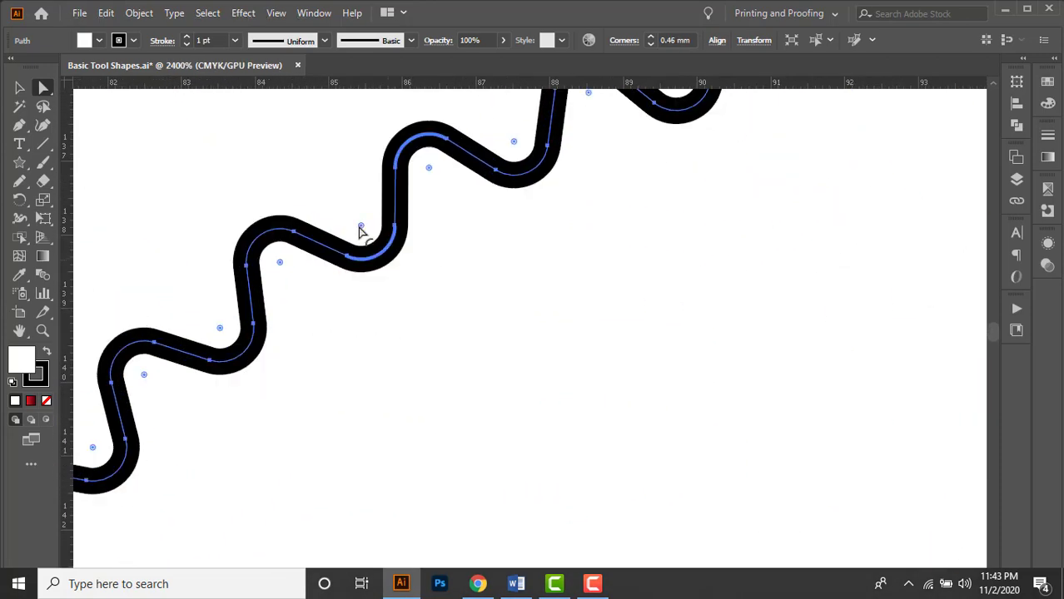
scroll(419, 265, down, 6)
scroll(542, 250, up, 1)
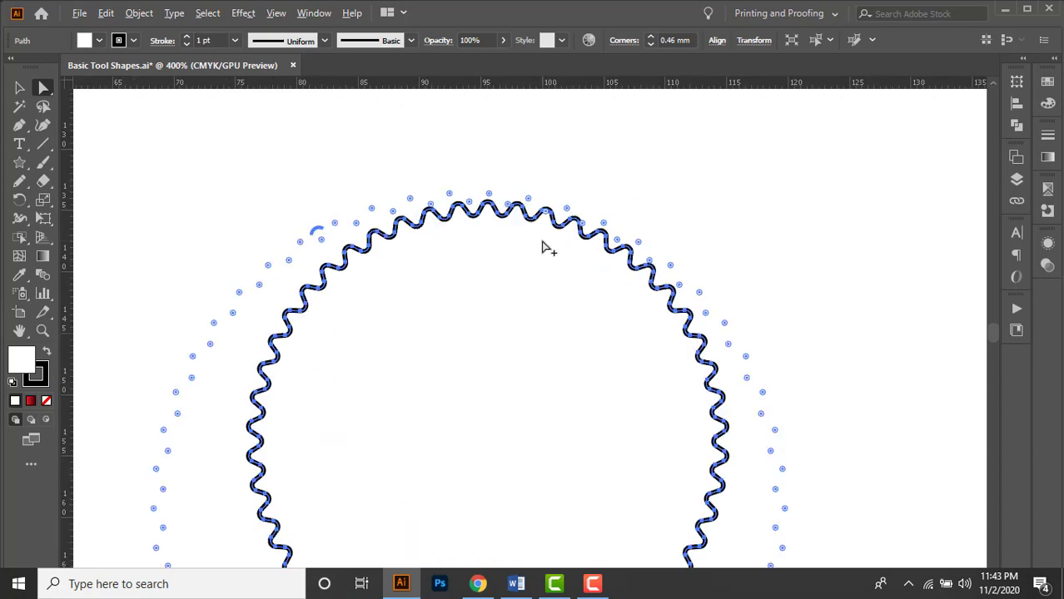
Step: Restore the 50-point star's corners to a 0 mm radius and deselect it
drag(518, 217, 521, 393)
scroll(520, 204, up, 6)
scroll(533, 233, down, 9)
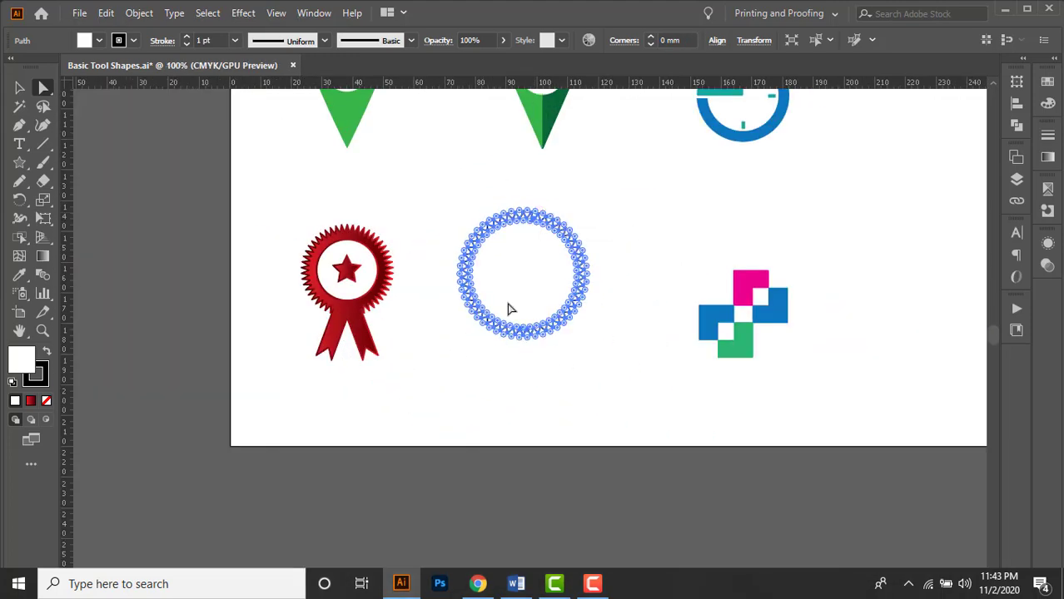
scroll(511, 306, up, 2)
key(v)
click(255, 151)
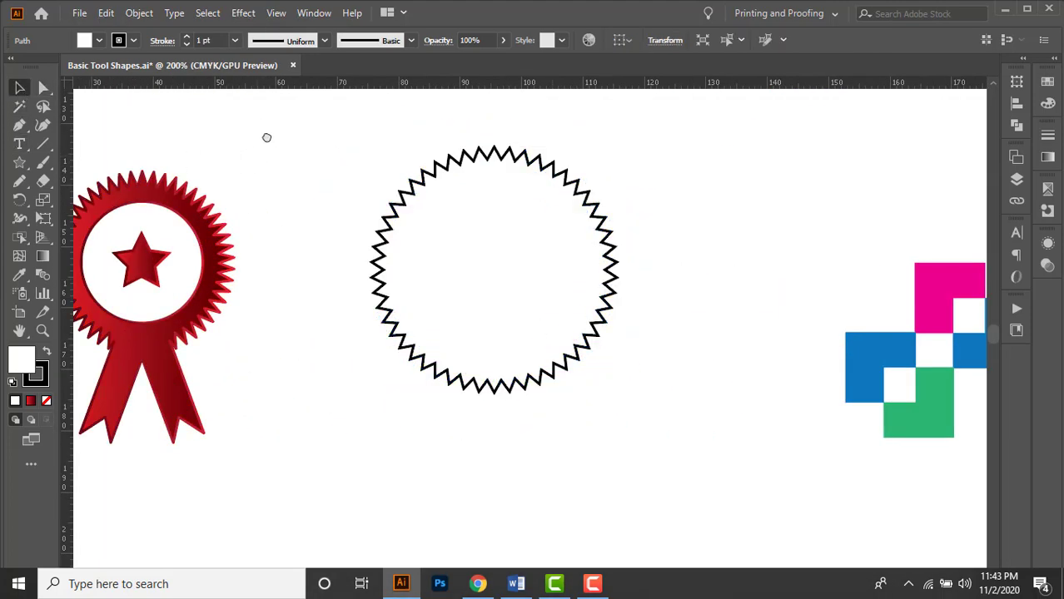
scroll(312, 244, left, 2)
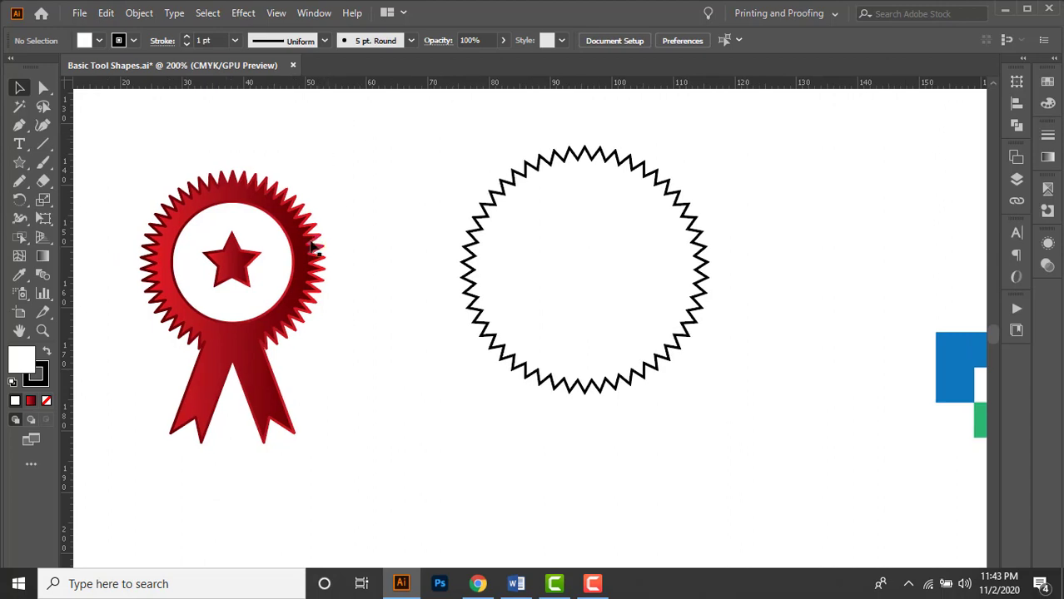
Step: Fill the 50-point star with yellow
click(625, 385)
click(100, 40)
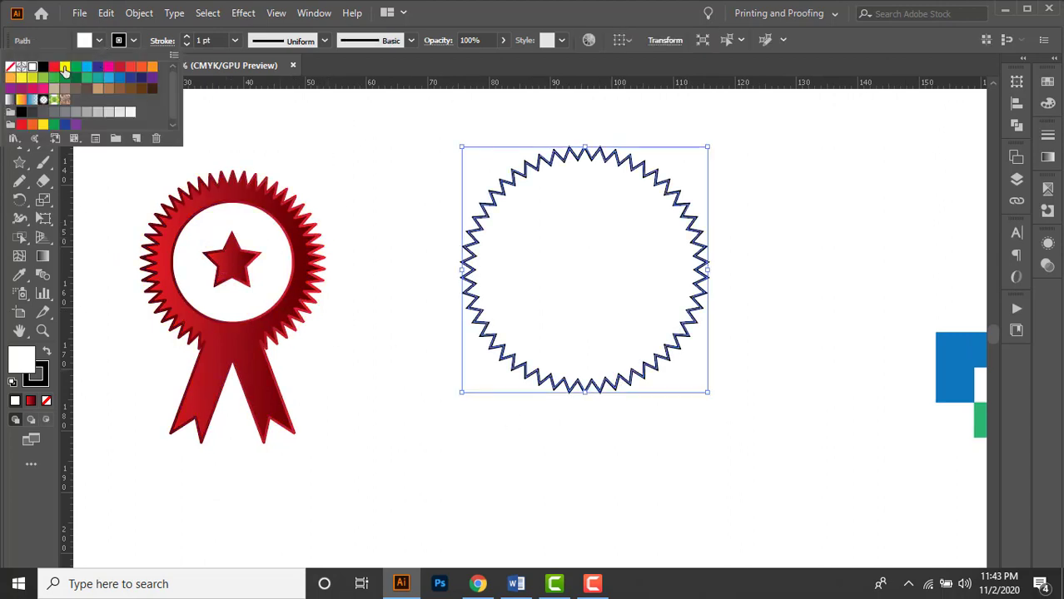
click(65, 67)
click(347, 178)
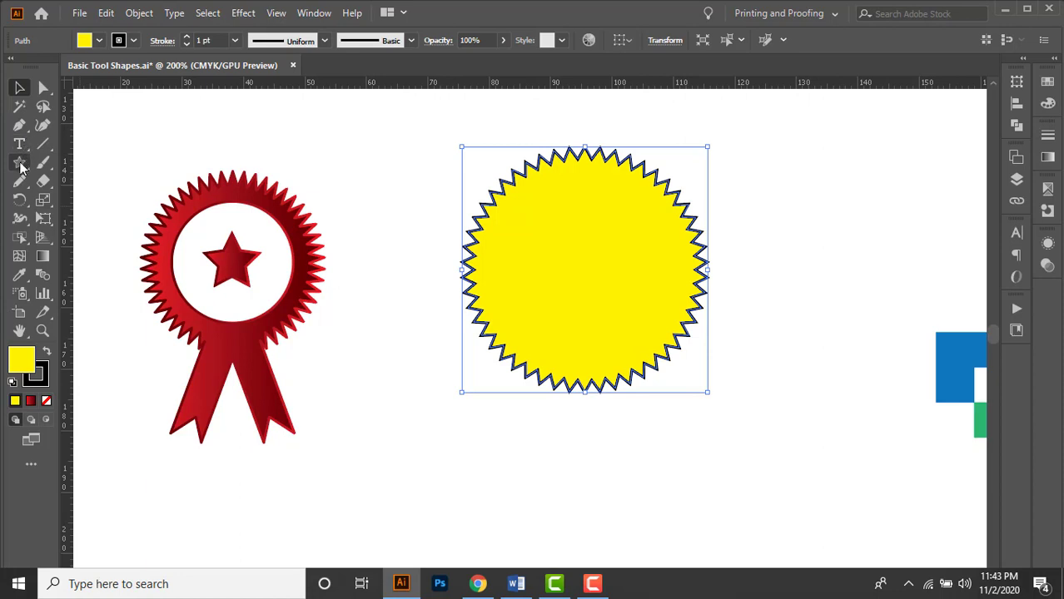
Step: Draw a circle about 29 mm in diameter from the centre of the 50-point star
drag(20, 164, 94, 200)
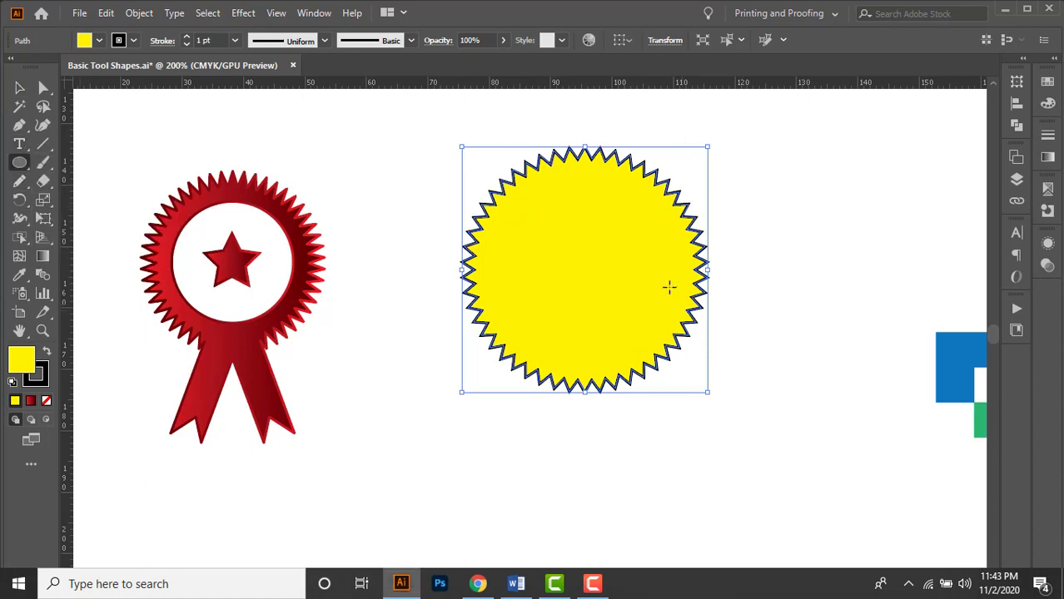
scroll(670, 287, up, 1)
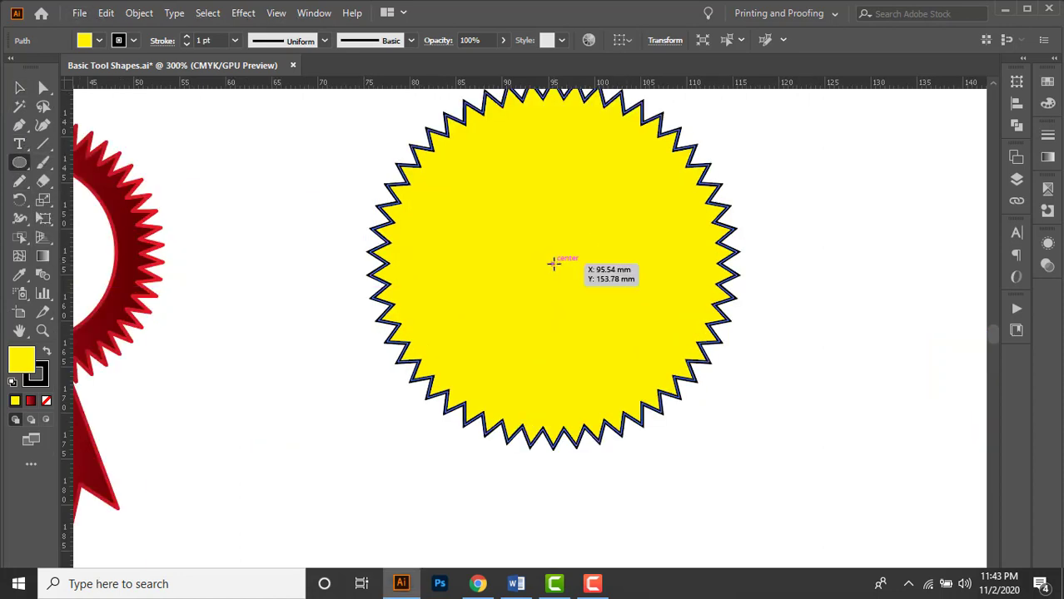
drag(554, 263, 678, 401)
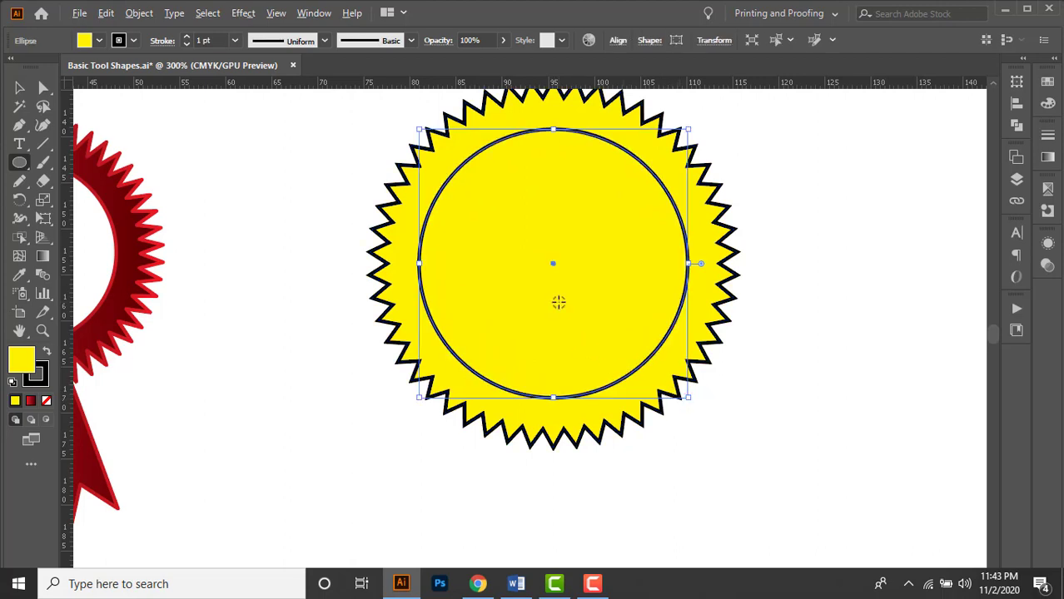
Step: Subtract the circle from the 50-point star with Minus Front to leave a serrated ring, and deselect it
scroll(566, 316, down, 1)
key(v)
drag(401, 163, 522, 251)
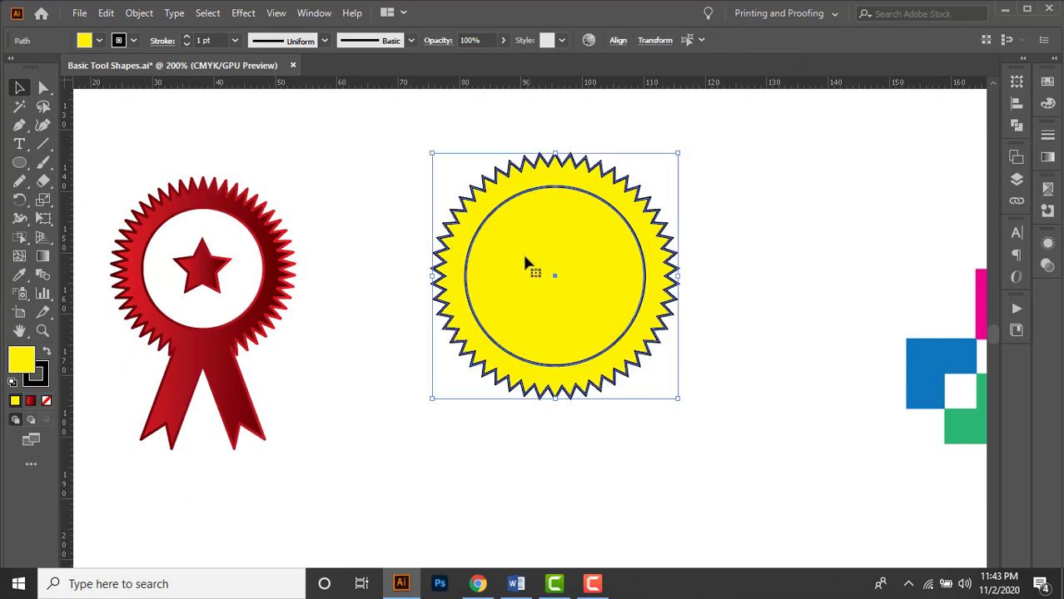
click(1016, 125)
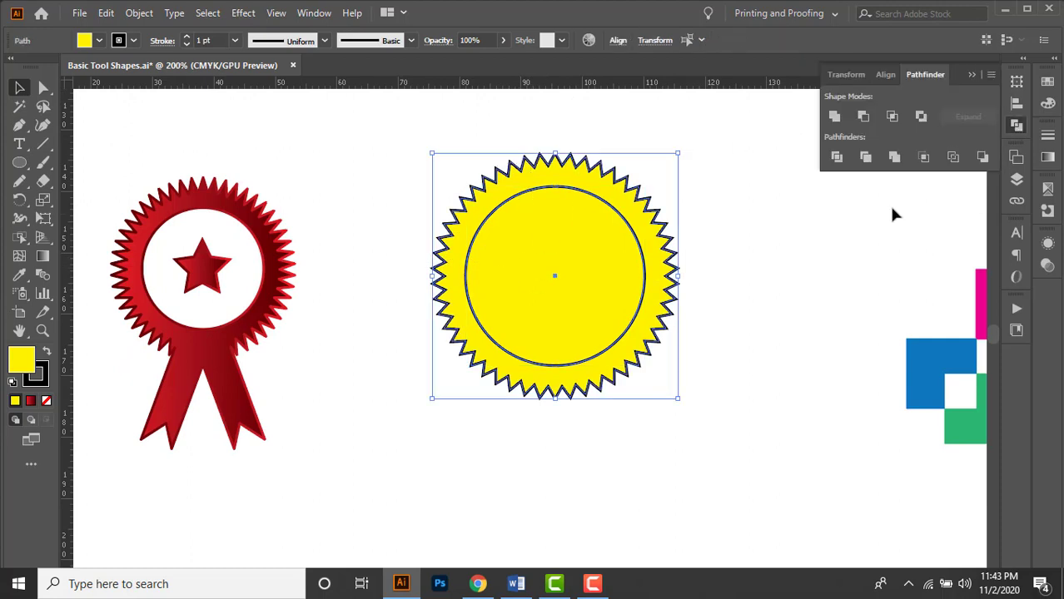
click(863, 116)
click(729, 269)
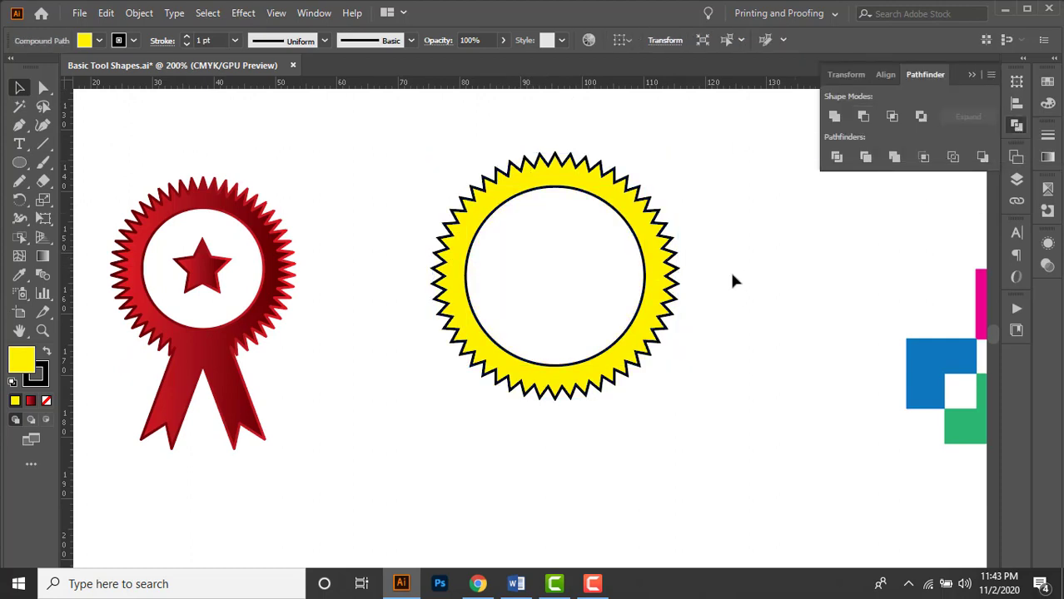
Step: Create a 5-point star with Radius 1 of 20 mm and Radius 2 of 10 mm, taking its red gradient from the badge's star
scroll(699, 241, right, 1)
scroll(699, 241, right, 1)
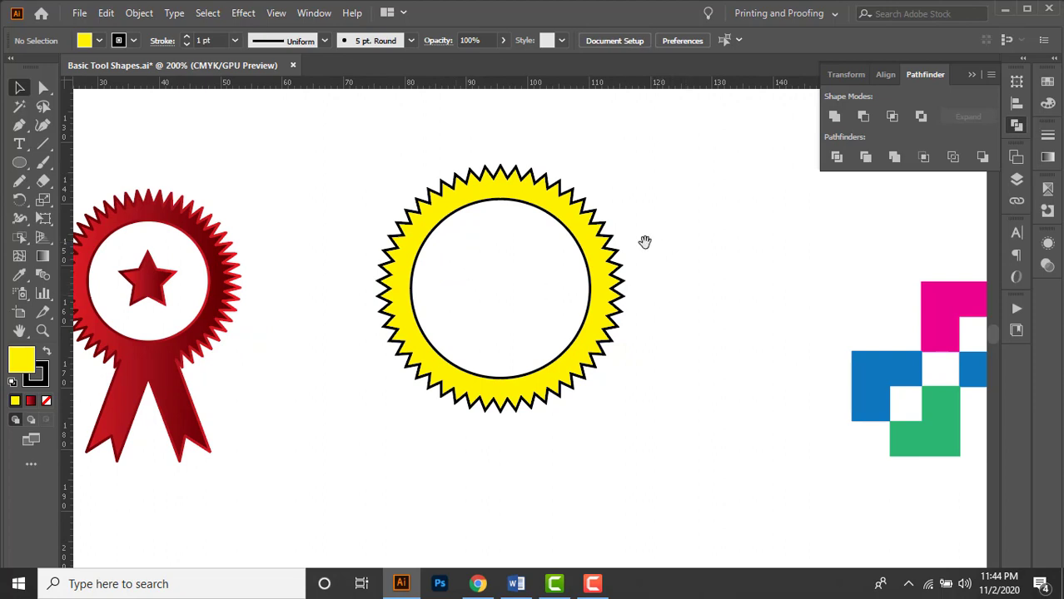
drag(646, 237, 688, 226)
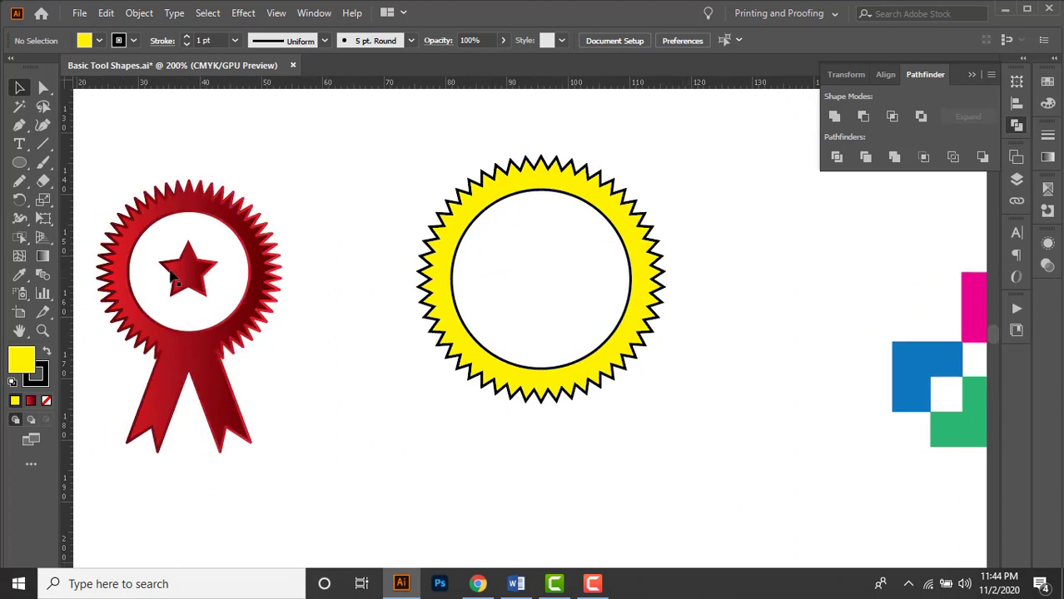
click(202, 282)
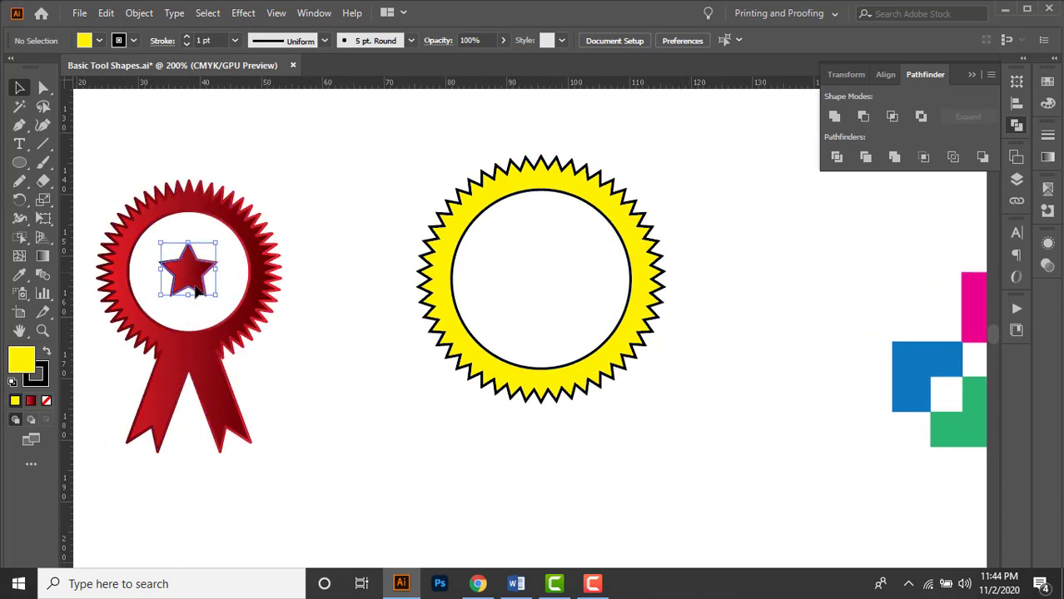
click(320, 329)
drag(20, 170, 104, 241)
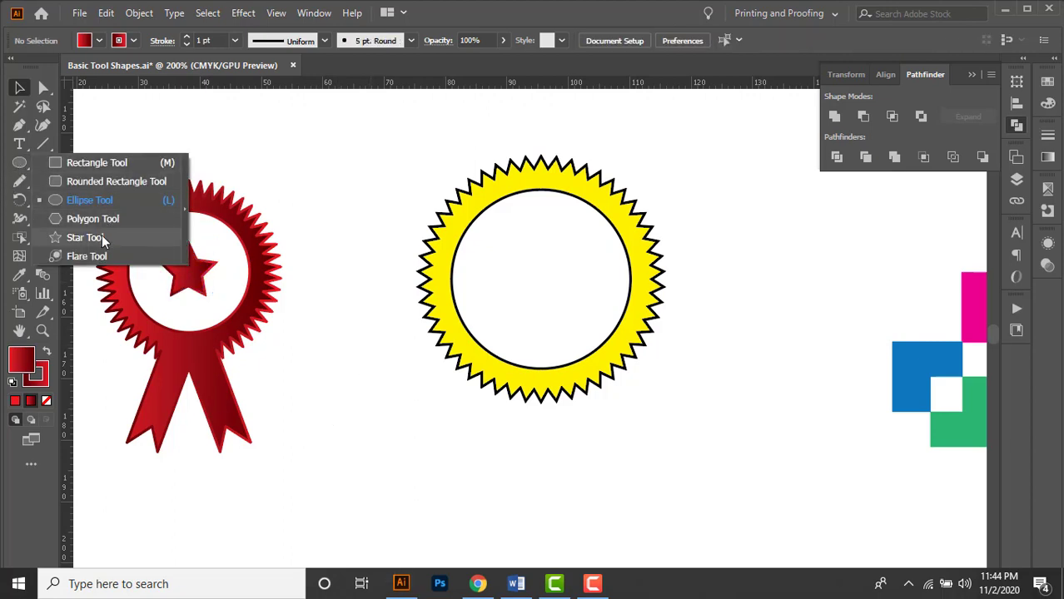
click(361, 301)
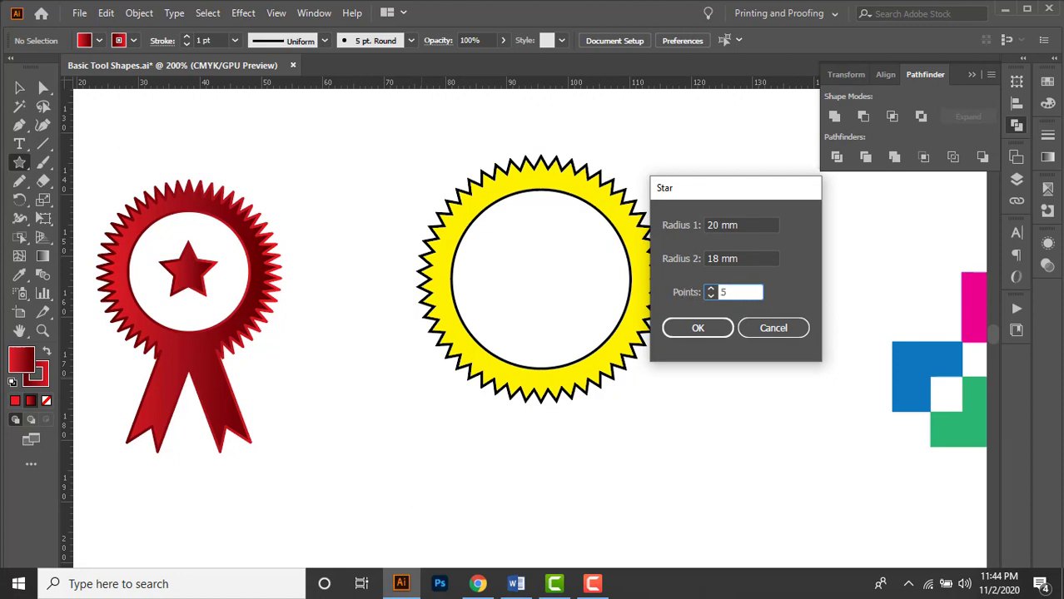
click(690, 264)
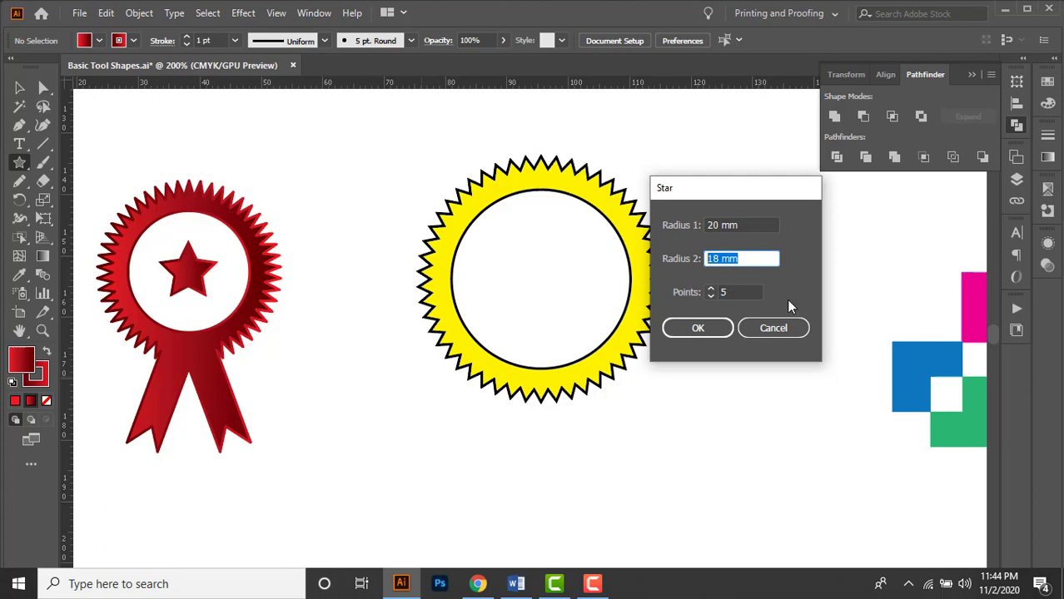
text(10)
key(Tab)
click(703, 333)
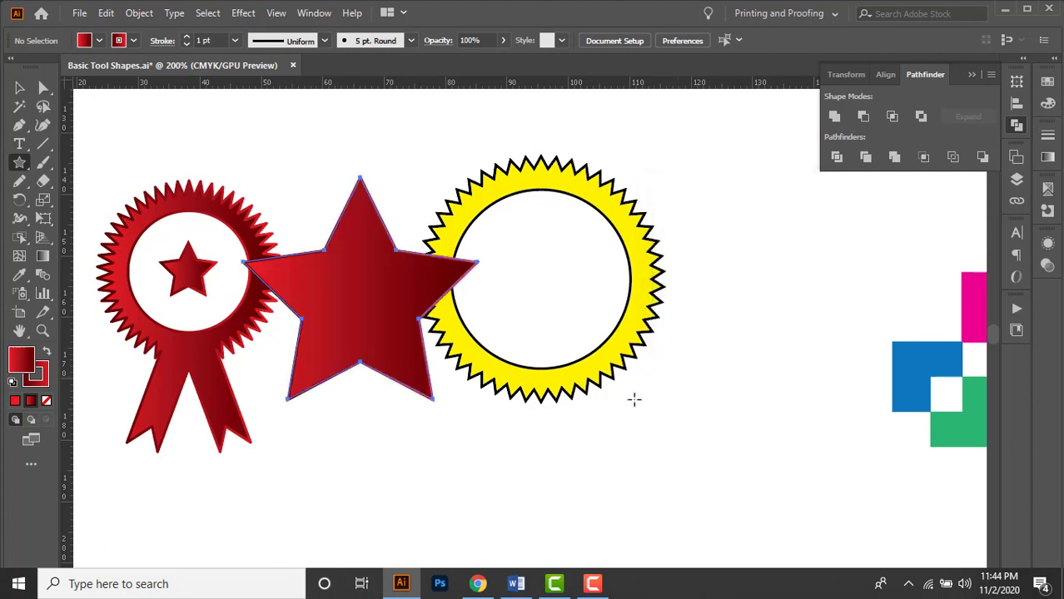
Step: Scale the new red star down proportionally about its centre to about 10 mm wide and deselect it
key(v)
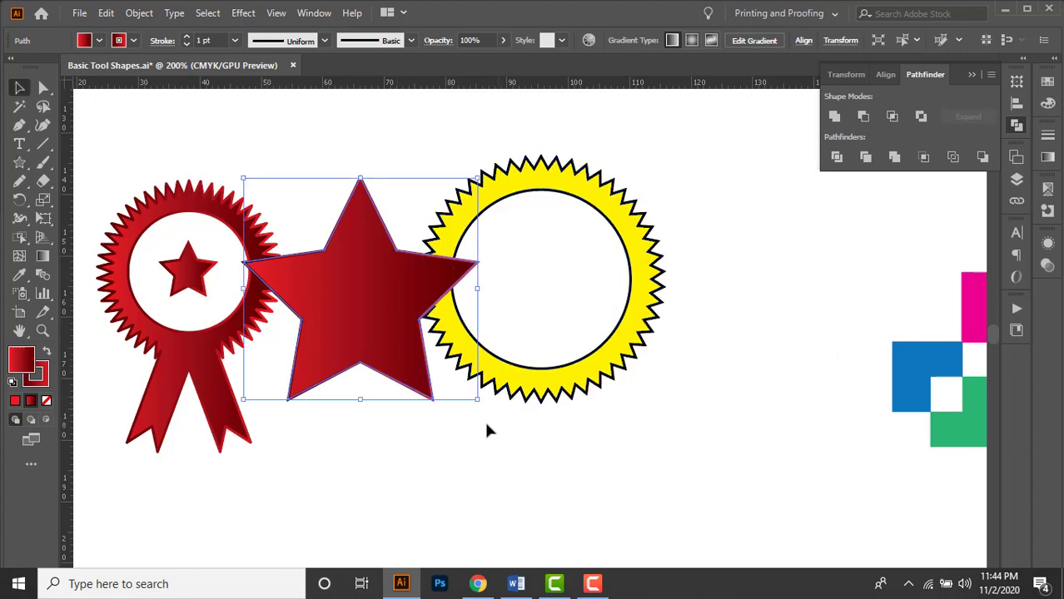
drag(476, 403, 392, 345)
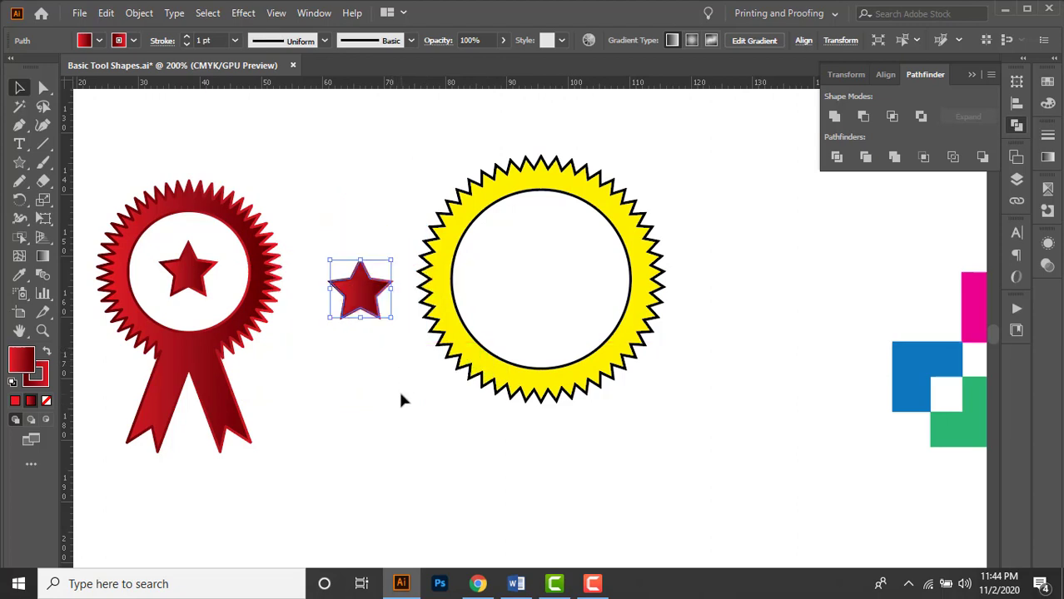
click(400, 400)
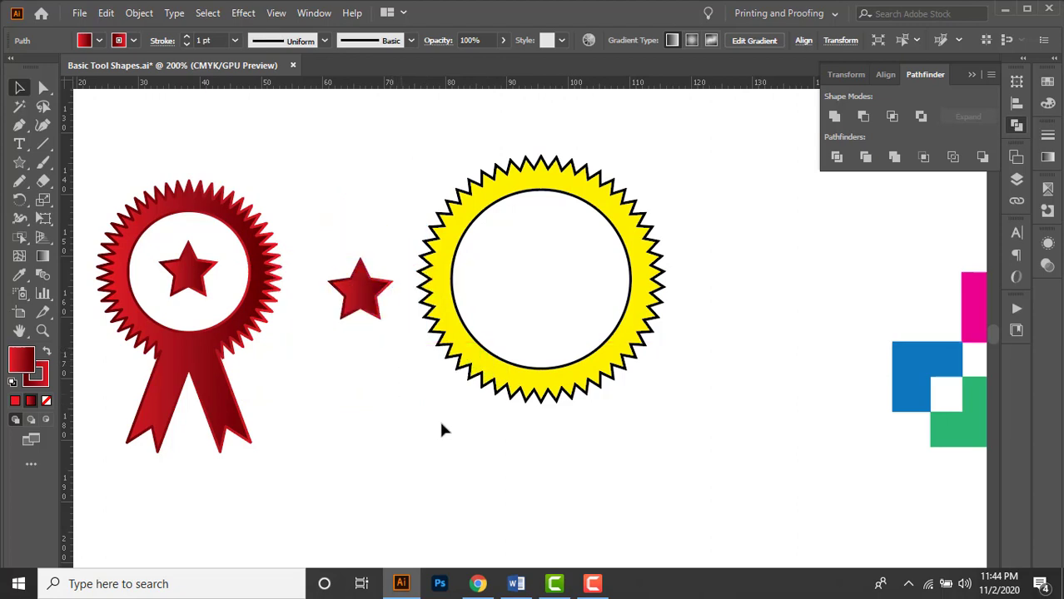
Step: Centre the red star and the serrated ring on each other horizontally and vertically, using Align to Selection
click(369, 301)
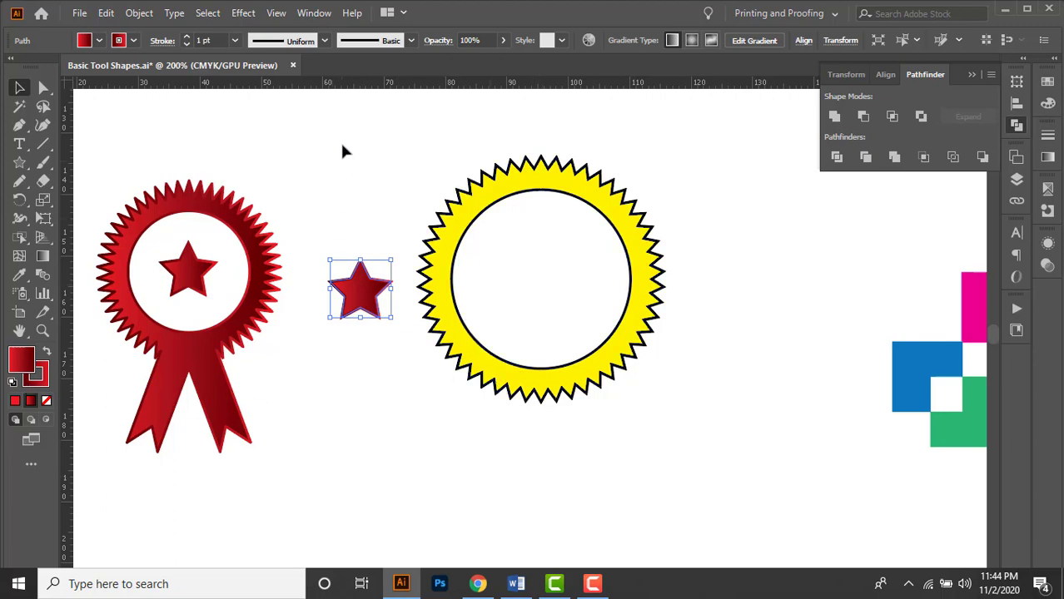
drag(328, 132, 653, 406)
drag(725, 372, 661, 378)
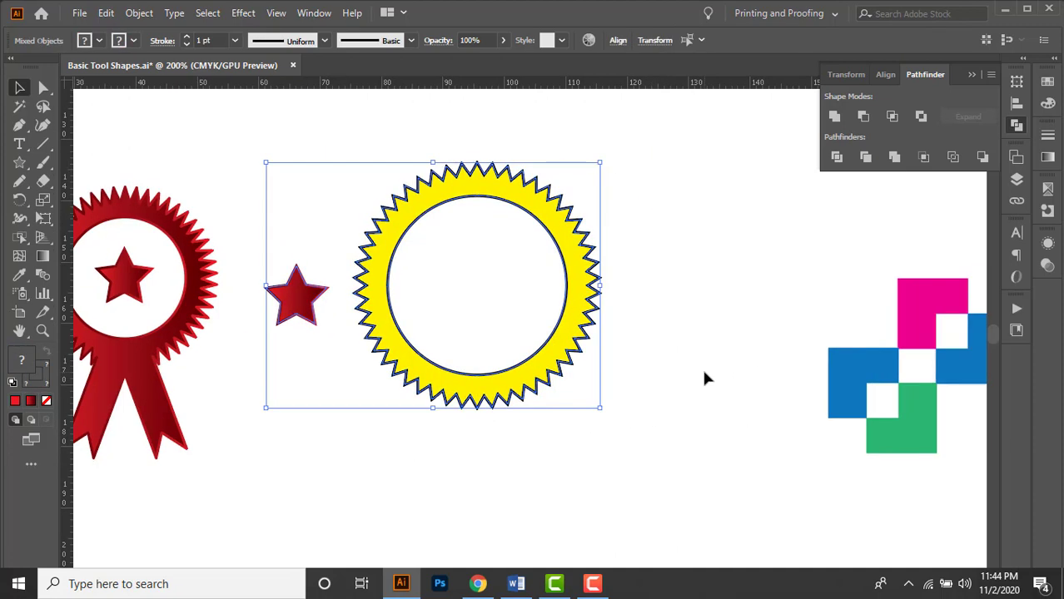
click(1016, 106)
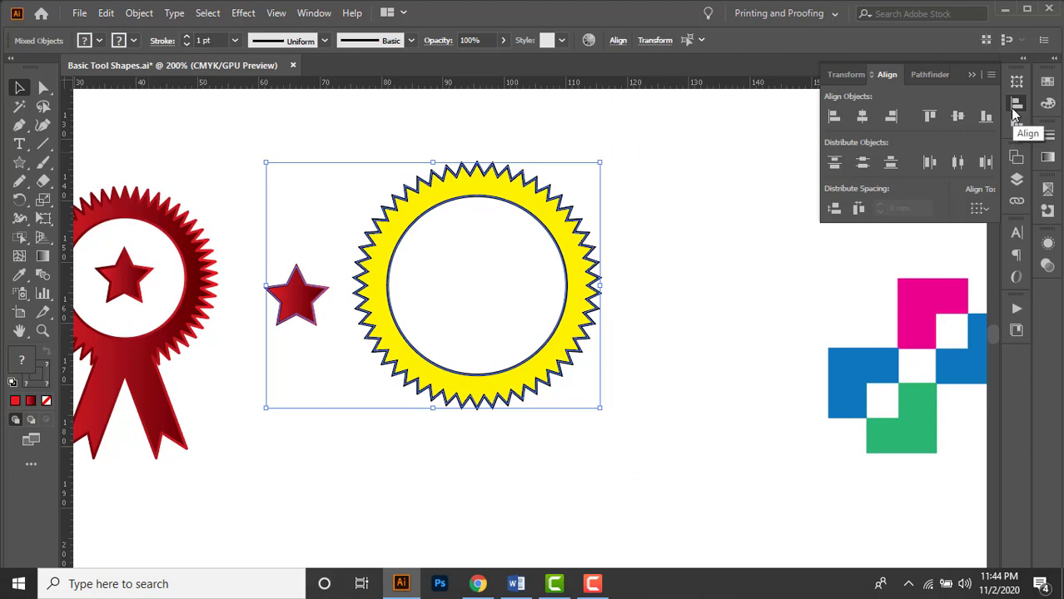
click(987, 208)
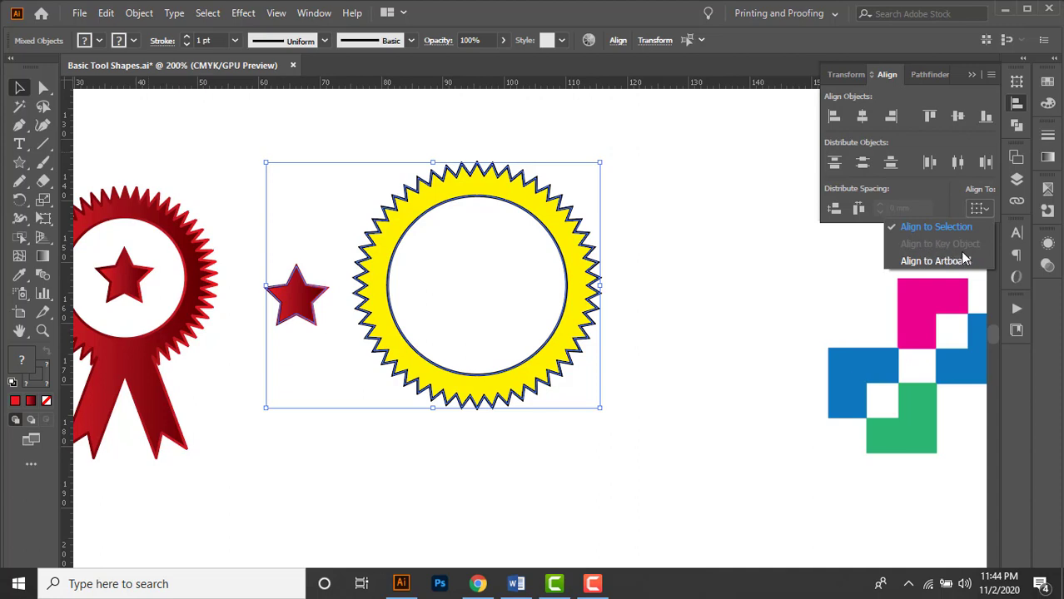
click(927, 230)
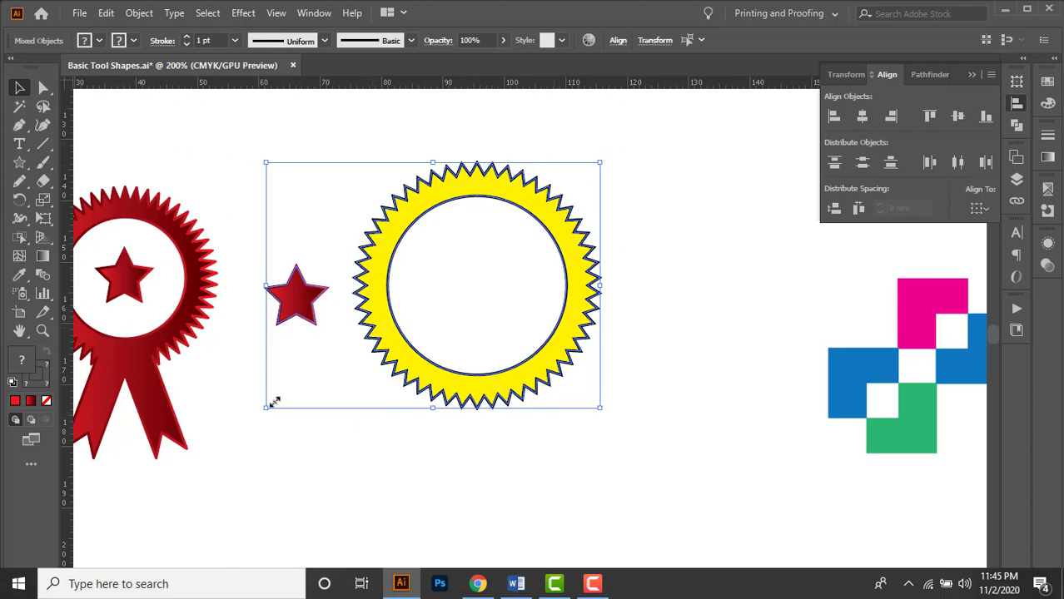
click(862, 117)
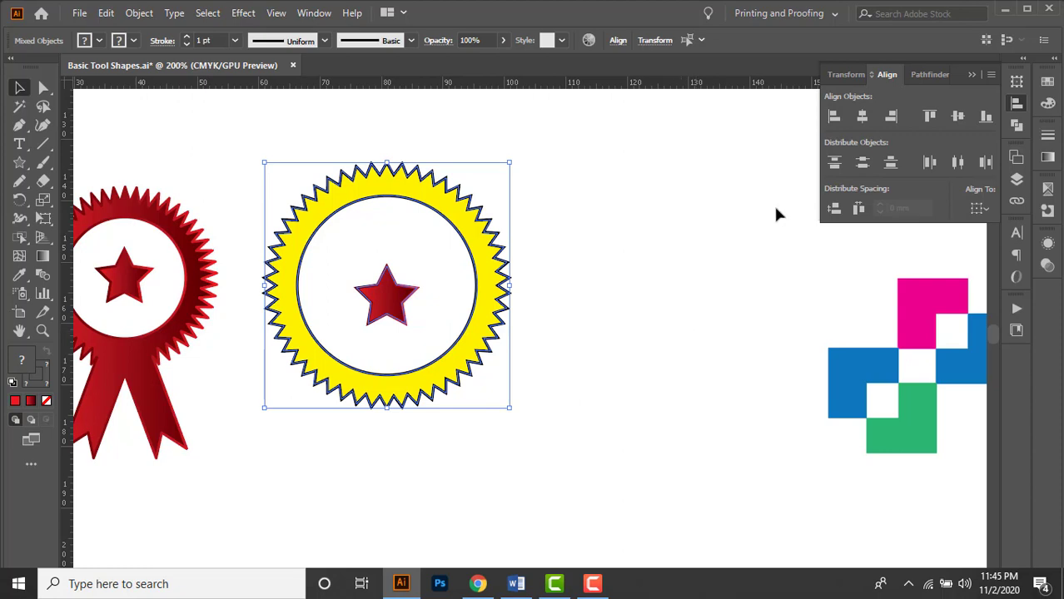
click(958, 118)
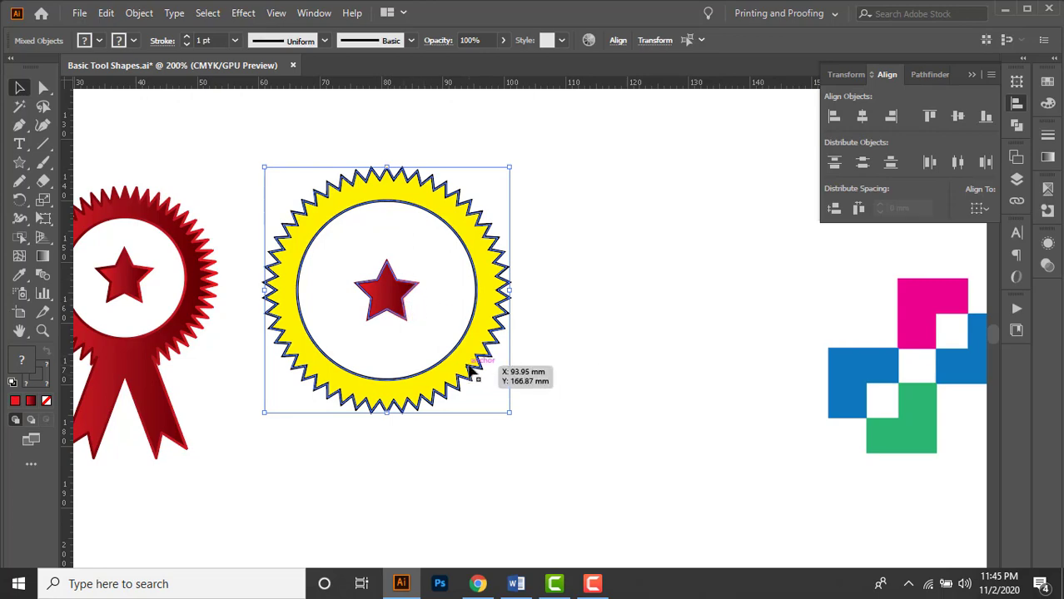
Step: Move the ring and its star together about 17 mm farther from the award badge, deselect them and collapse the Align panel
drag(474, 368, 578, 384)
click(687, 392)
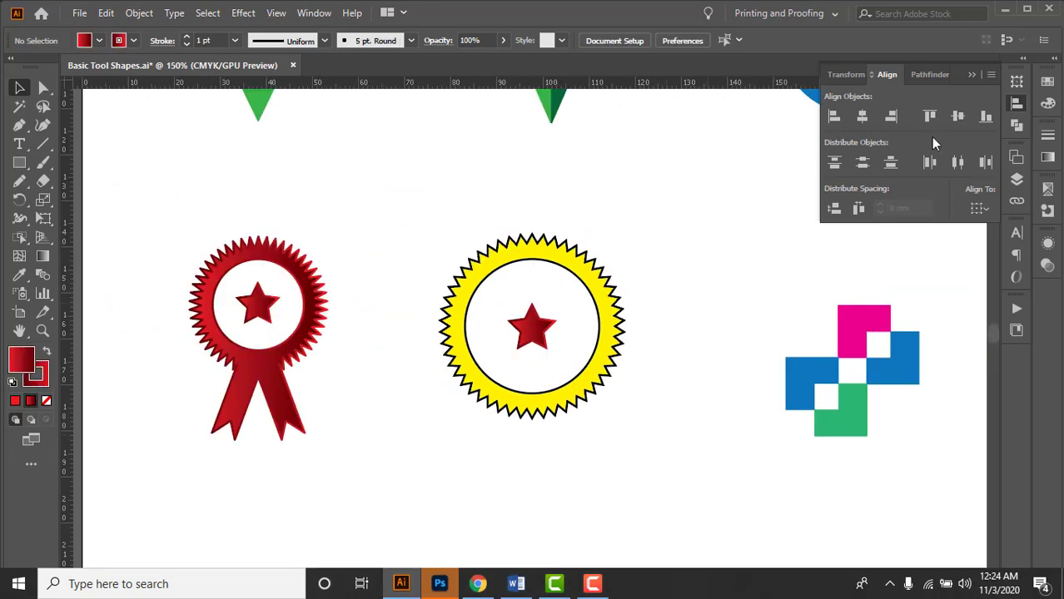
click(971, 74)
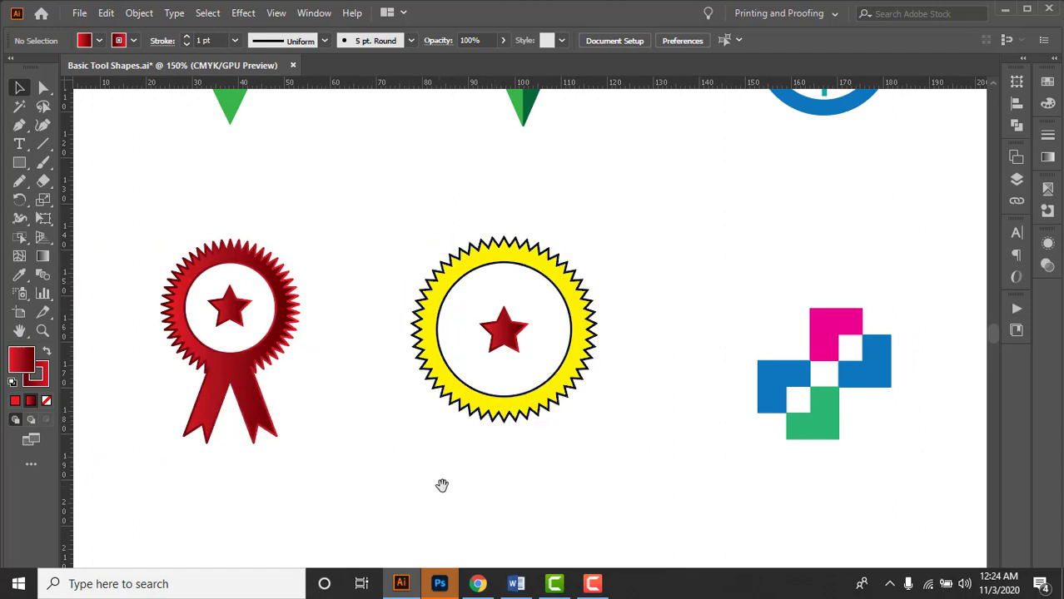
Step: Set both the fill and the stroke of the serrated ring and its star to black, and deselect them
drag(450, 487, 461, 485)
drag(448, 246, 605, 413)
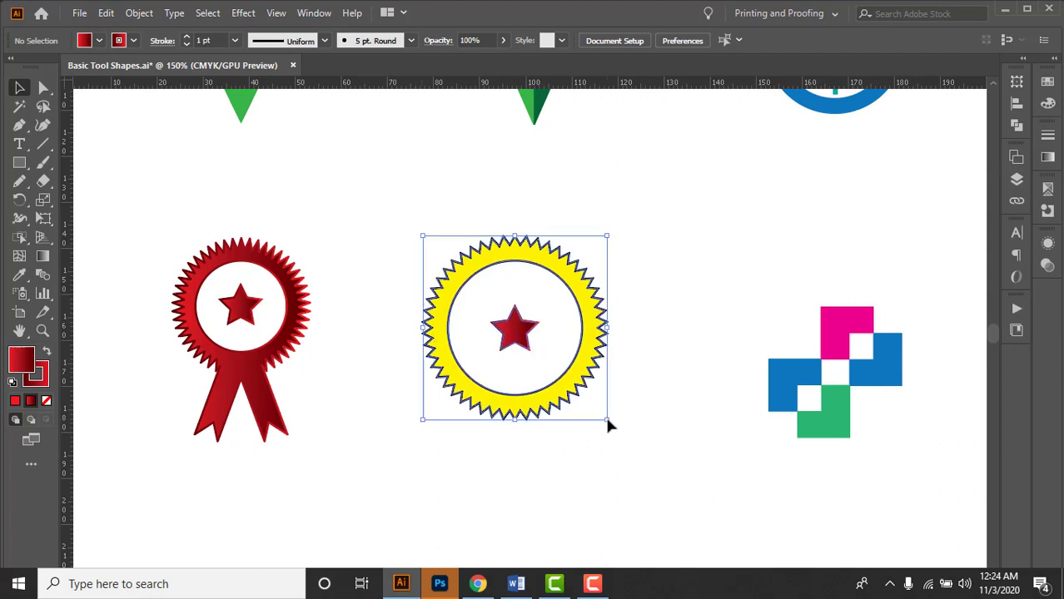
click(98, 41)
click(43, 69)
click(133, 40)
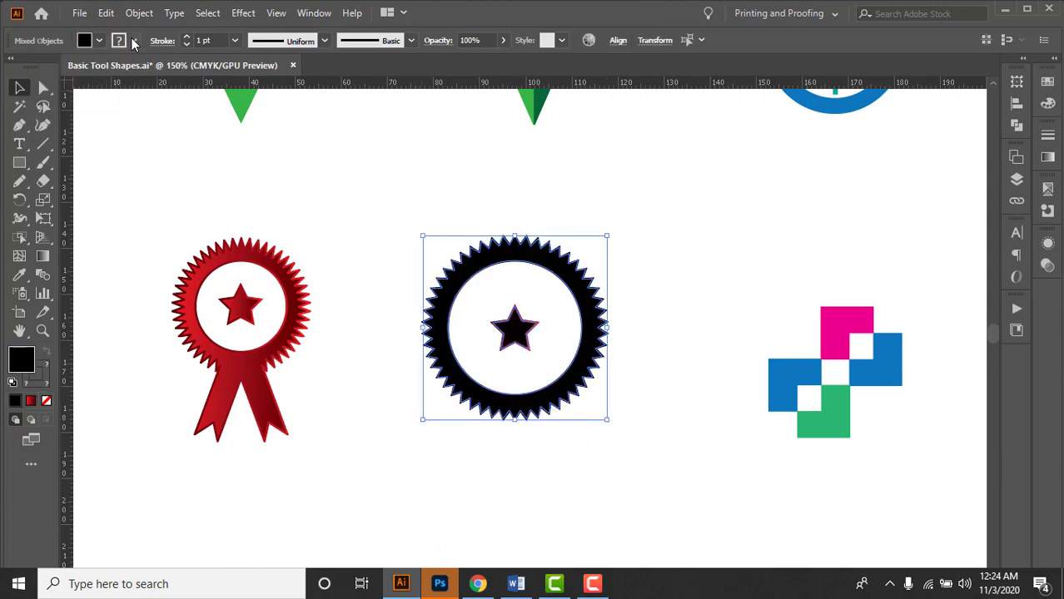
click(133, 40)
click(82, 102)
click(523, 452)
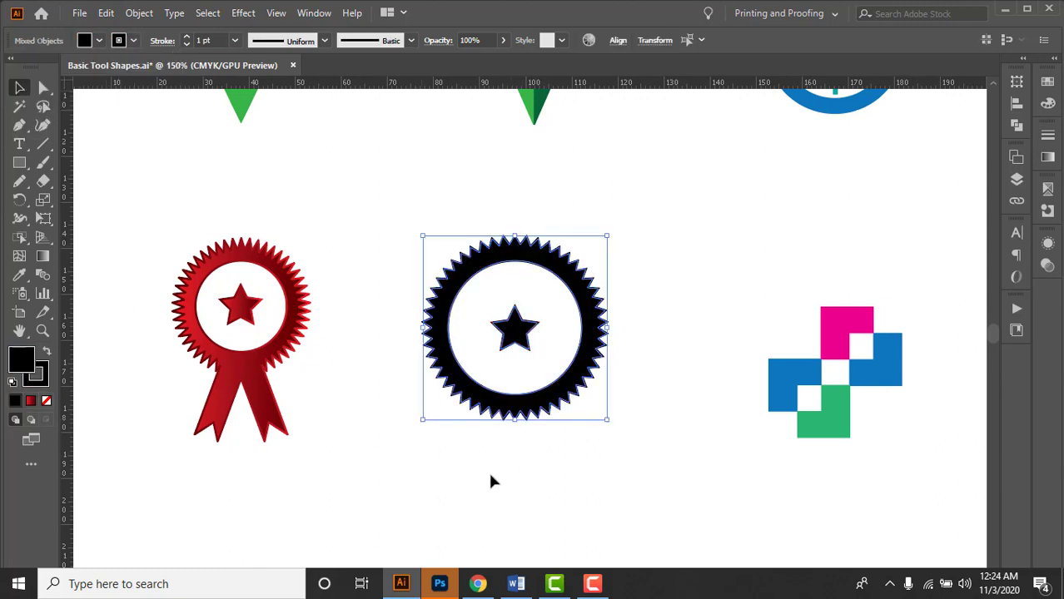
click(488, 470)
Step: Draw a tall, narrow black rectangle about 5.5 mm wide and 37 mm high between the badge and the black seal
drag(20, 164, 105, 167)
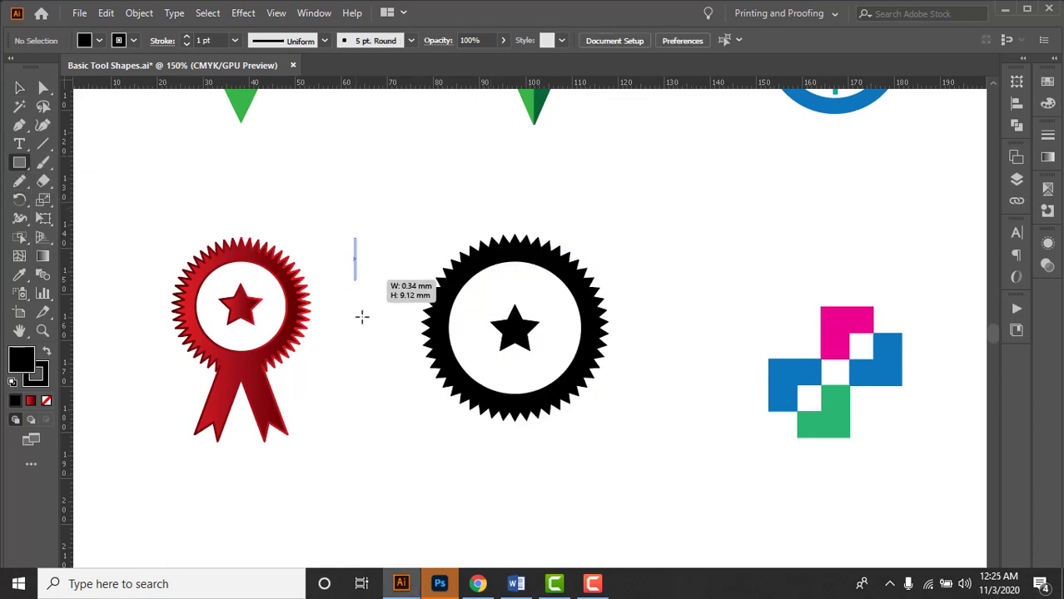
drag(355, 238, 379, 408)
scroll(367, 366, up, 1)
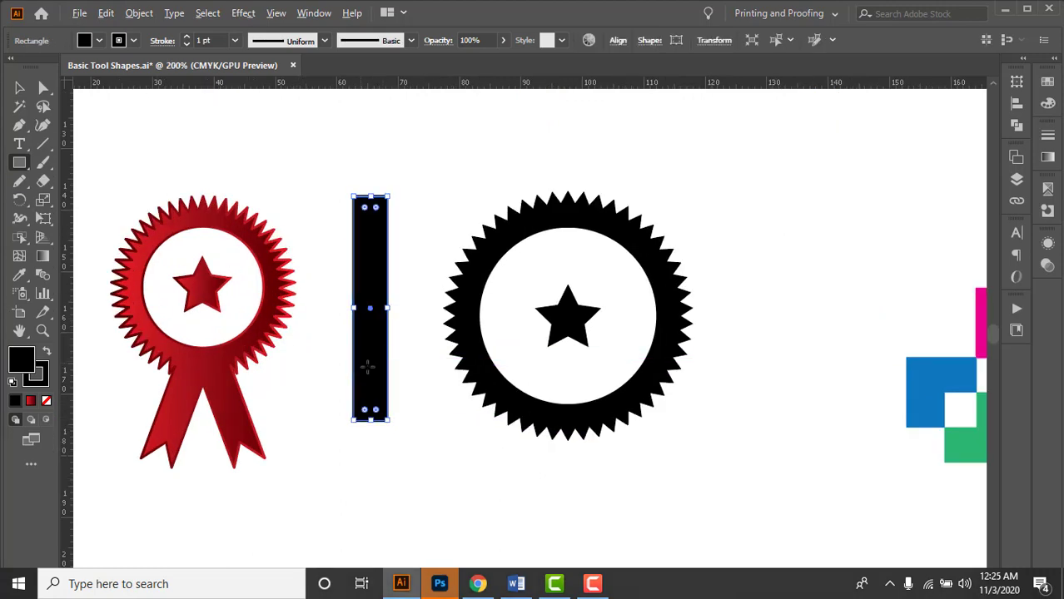
Step: Add an anchor point at the middle of the rectangle's bottom edge with the Pen tool
click(19, 125)
scroll(371, 435, up, 1)
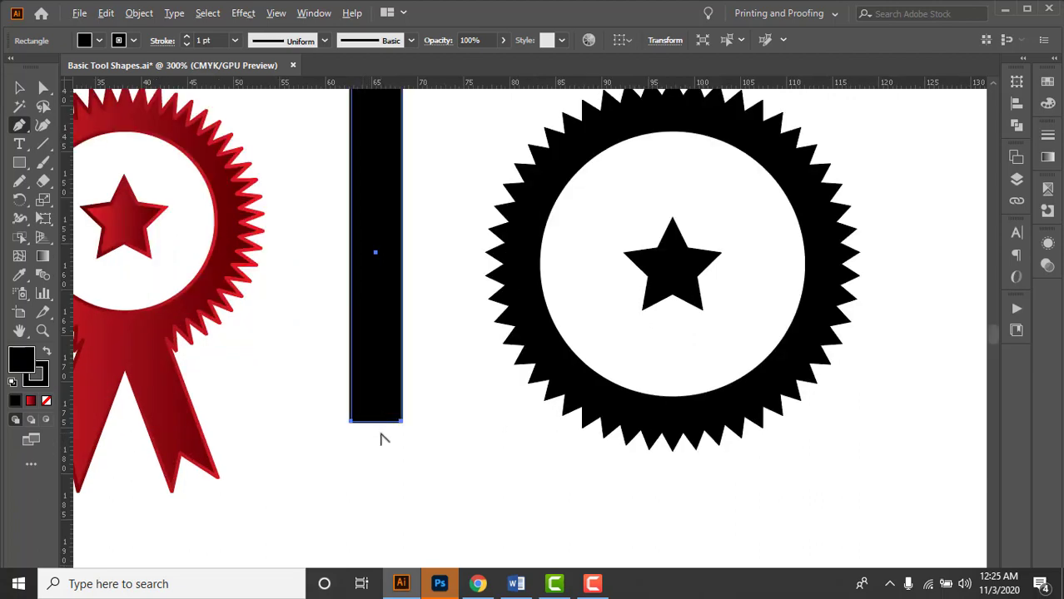
scroll(383, 436, up, 3)
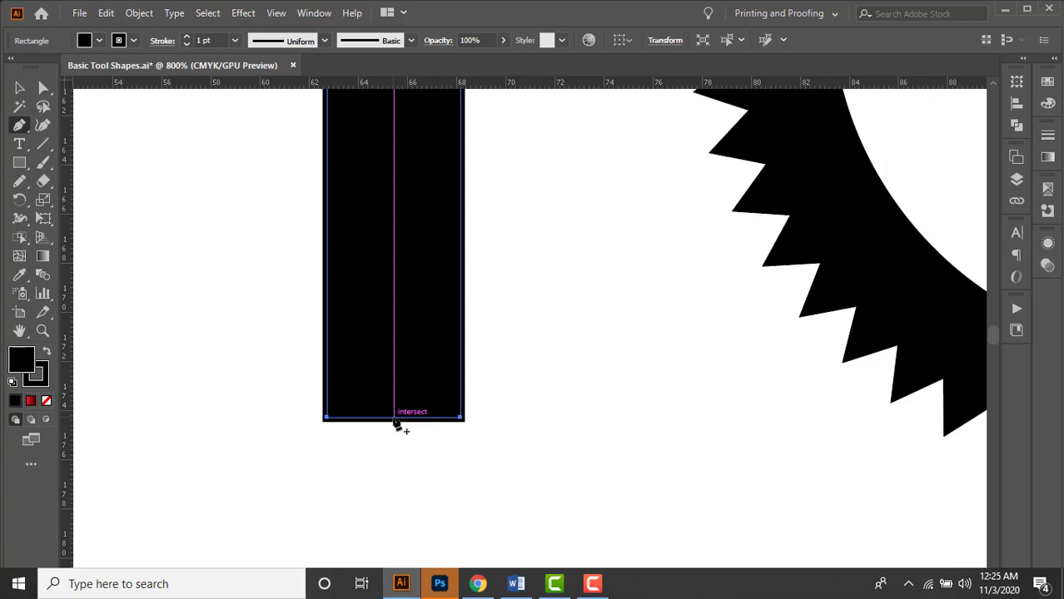
click(395, 419)
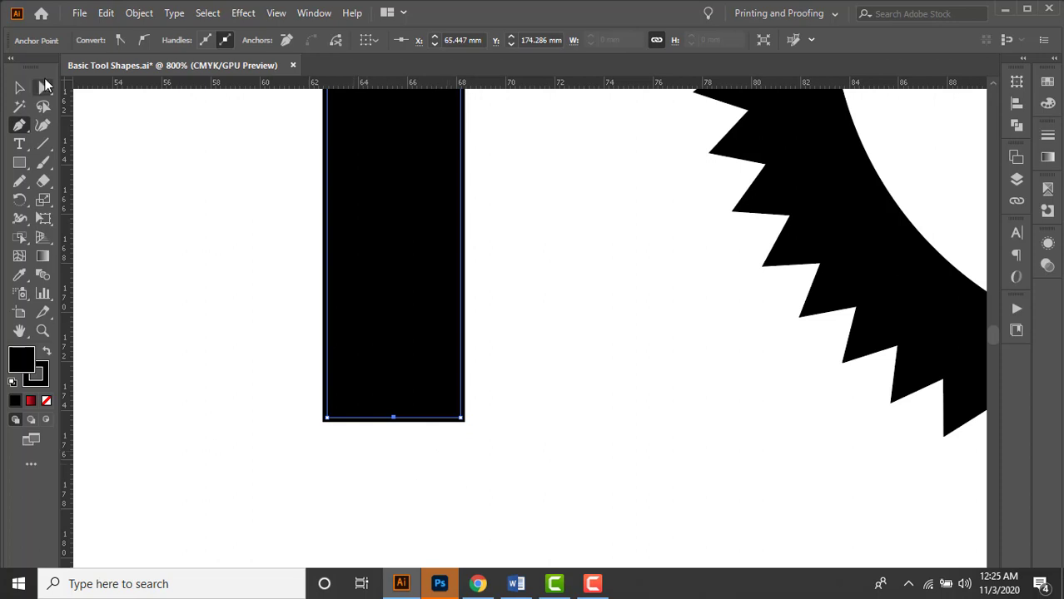
Step: Move the middle anchor point of the rectangle's bottom edge up about 3 mm to form a V-shaped ribbon notch
click(44, 89)
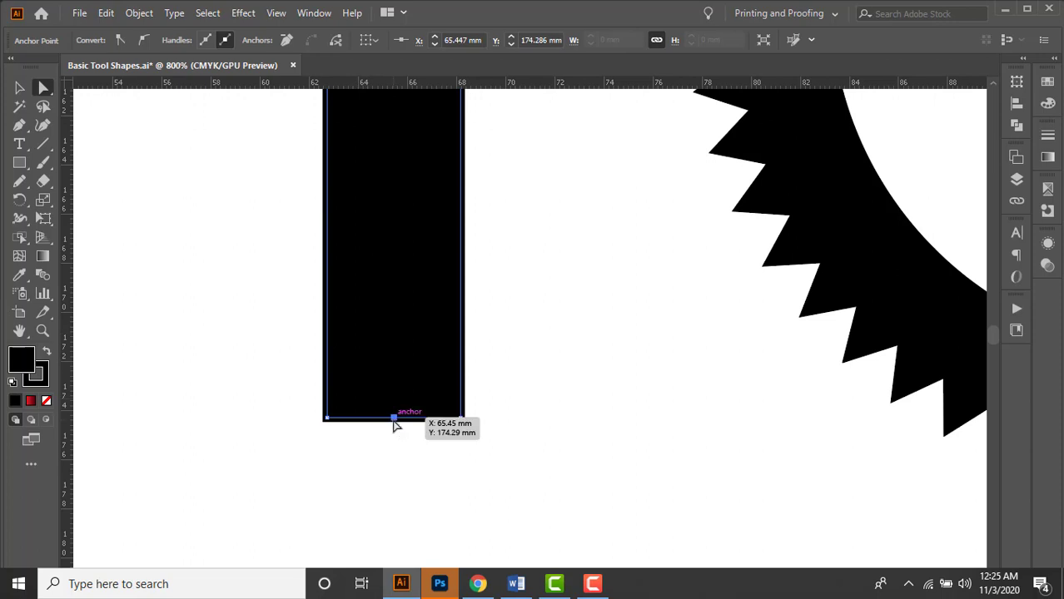
drag(393, 420, 394, 341)
scroll(499, 375, down, 2)
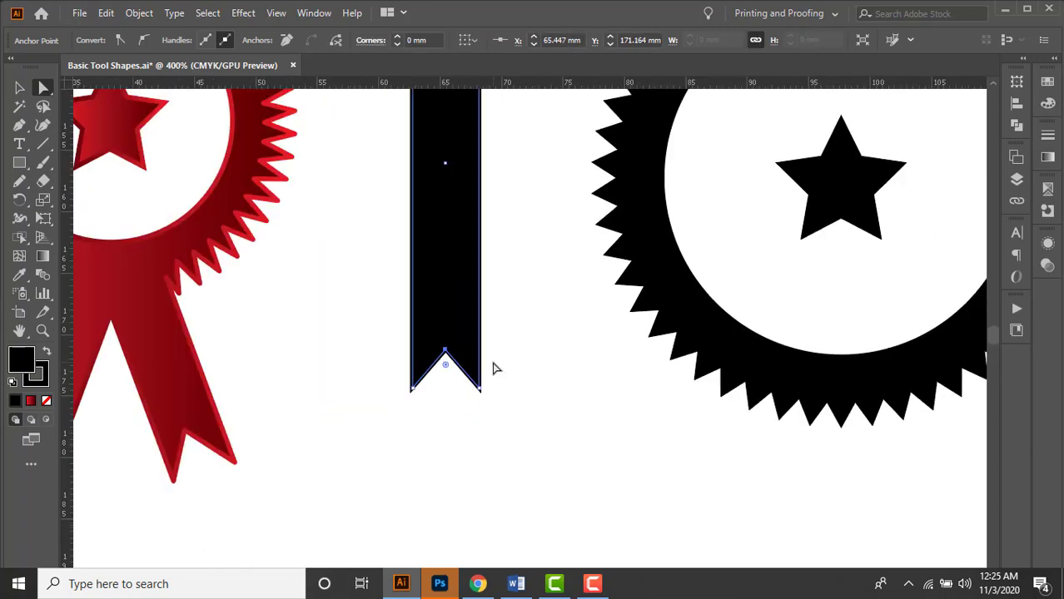
scroll(508, 241, down, 3)
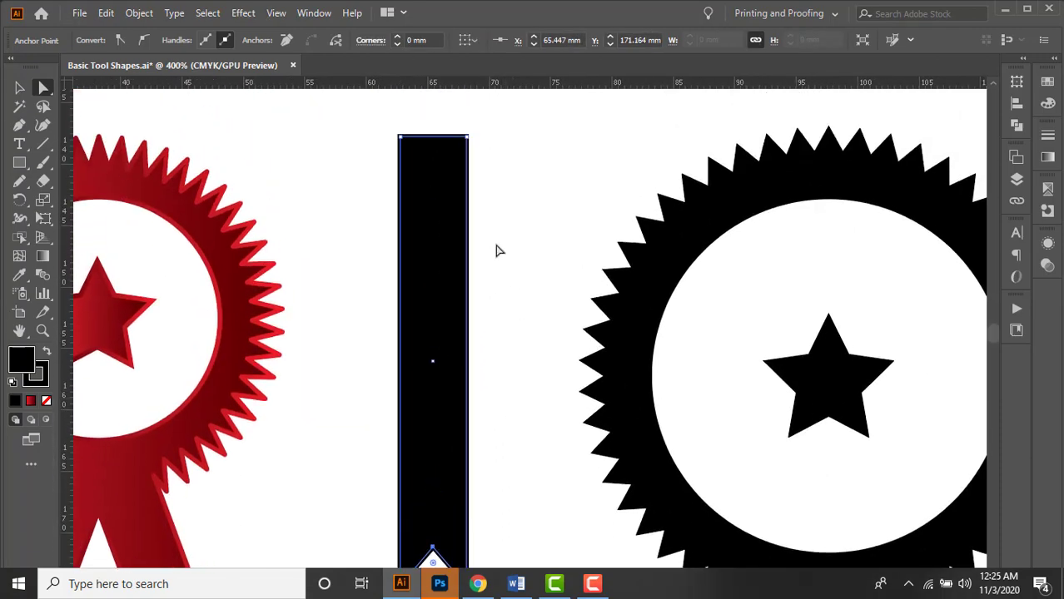
drag(511, 259, 491, 242)
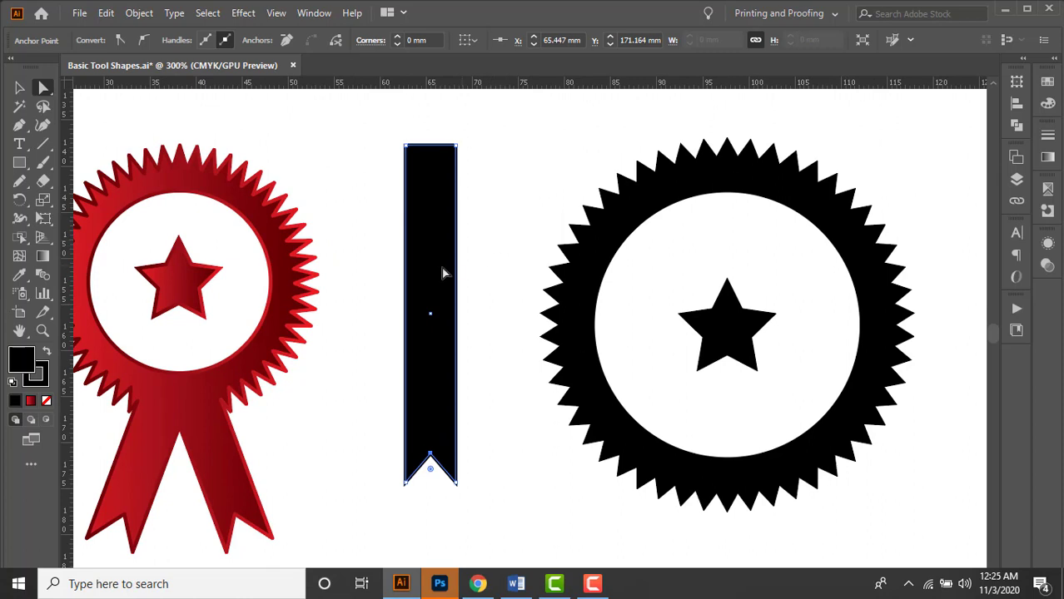
Step: Shorten the ribbon by moving its two top anchor points straight down about 15 mm, and deselect it
click(43, 88)
click(91, 95)
drag(366, 131, 492, 166)
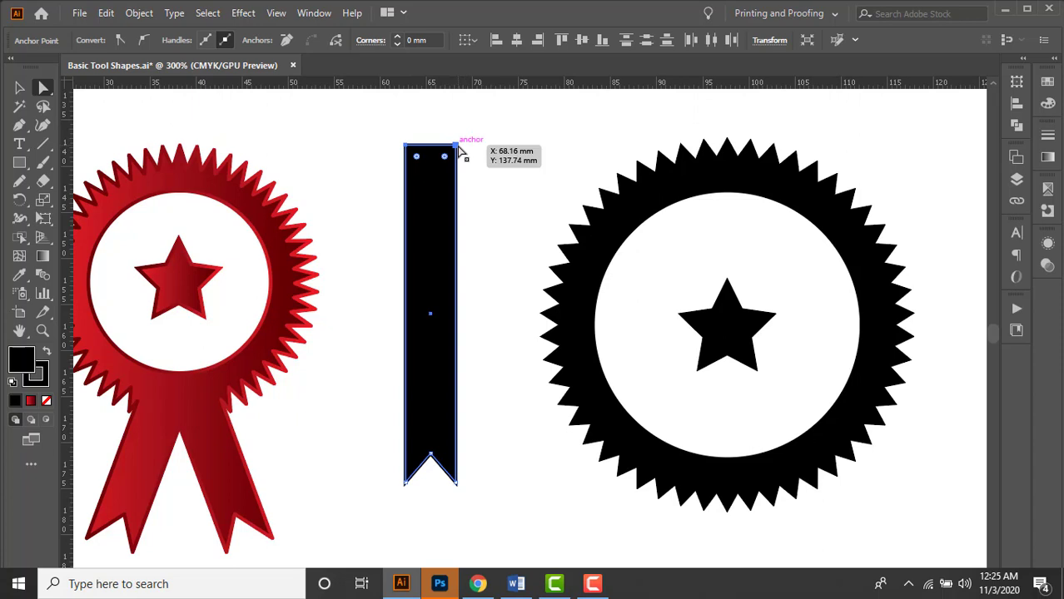
drag(458, 148, 463, 288)
click(499, 414)
drag(499, 415, 468, 363)
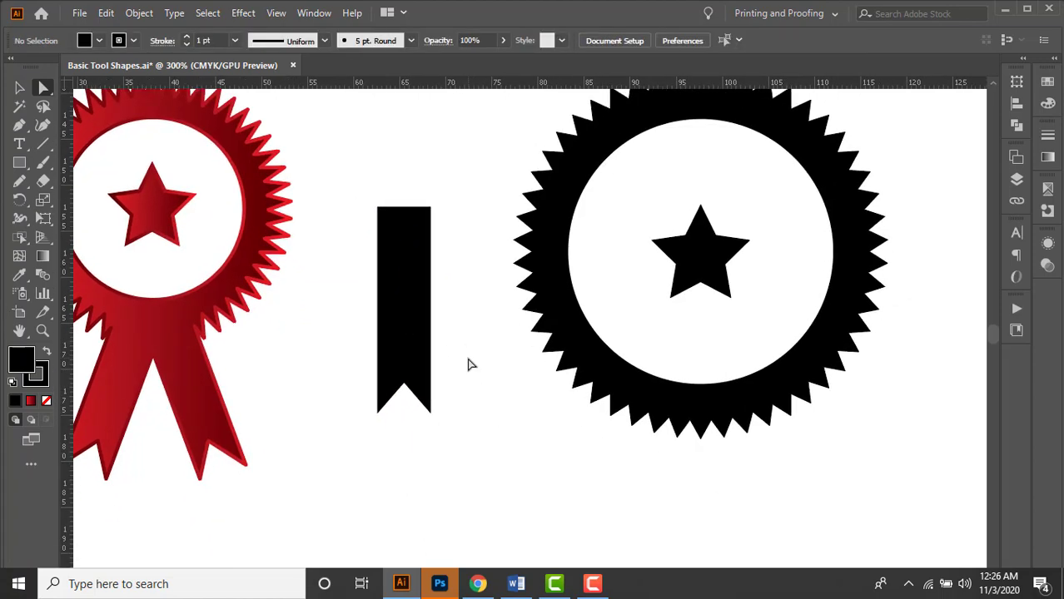
Step: Rotate the whole ribbon about 18° clockwise and move it slightly toward the red badge
click(21, 88)
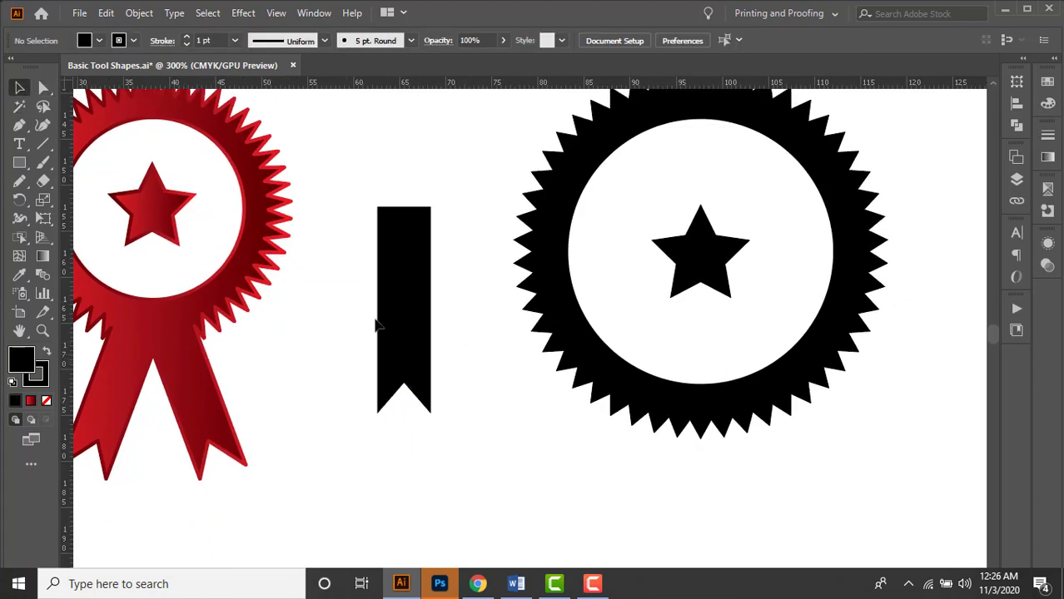
click(407, 312)
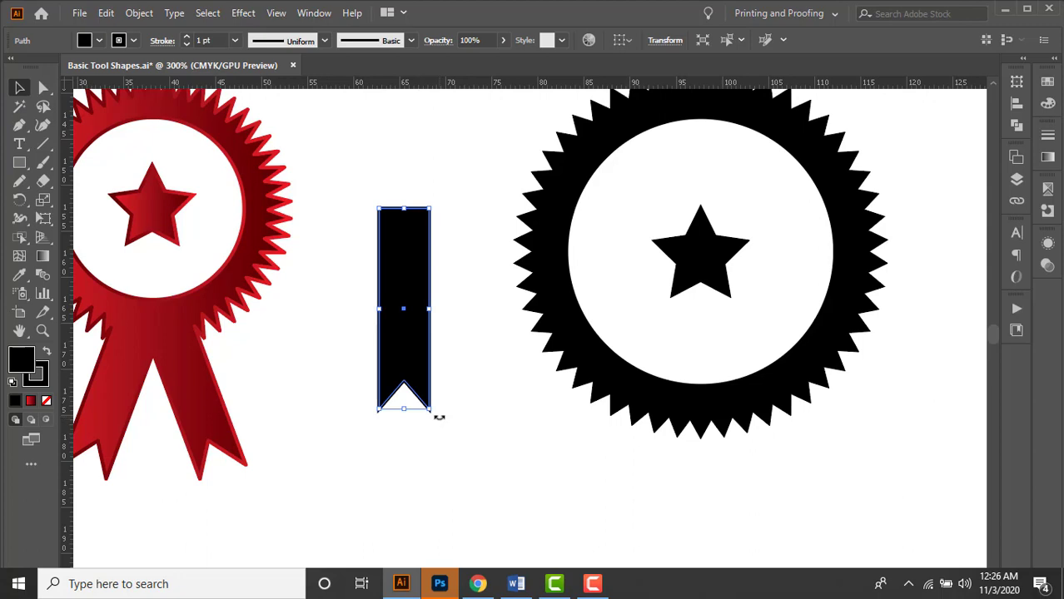
drag(437, 418, 405, 441)
click(507, 431)
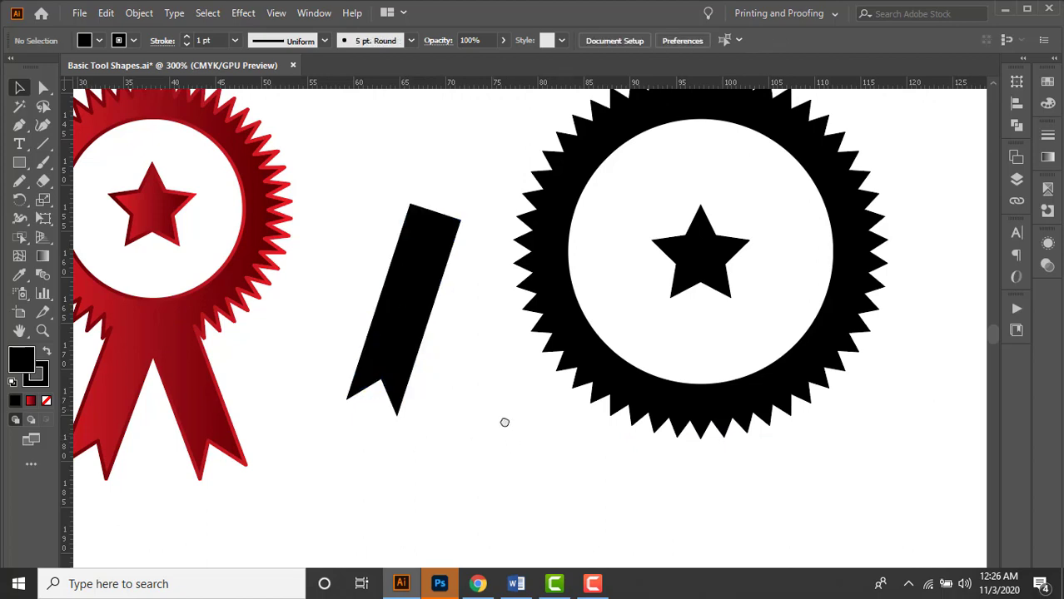
drag(504, 421, 522, 440)
drag(415, 349, 378, 354)
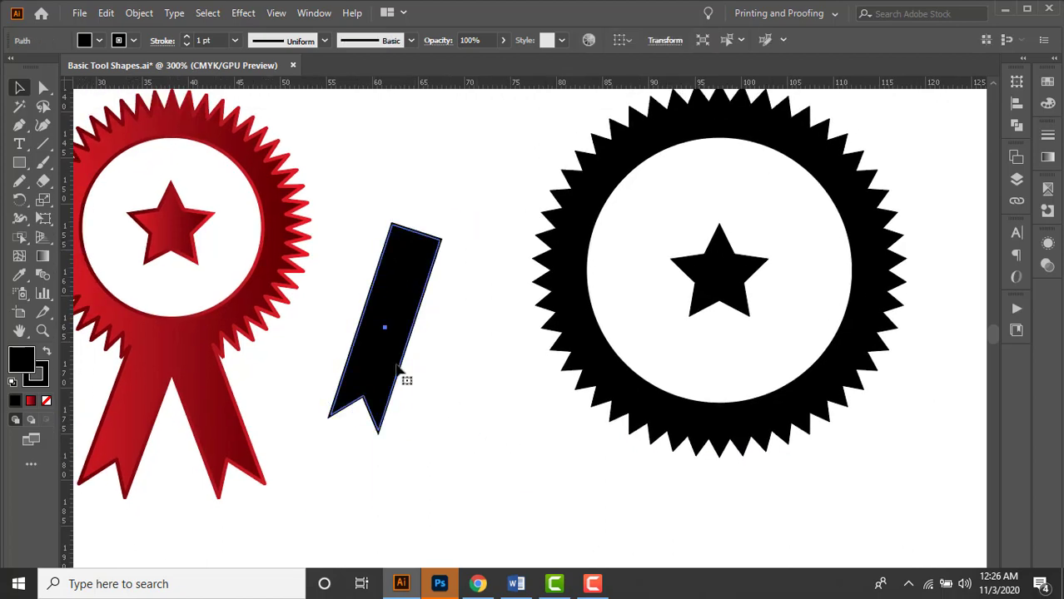
Step: Duplicate the slanted ribbon in place, flip the copy horizontally and deselect it
key(ctrl+c)
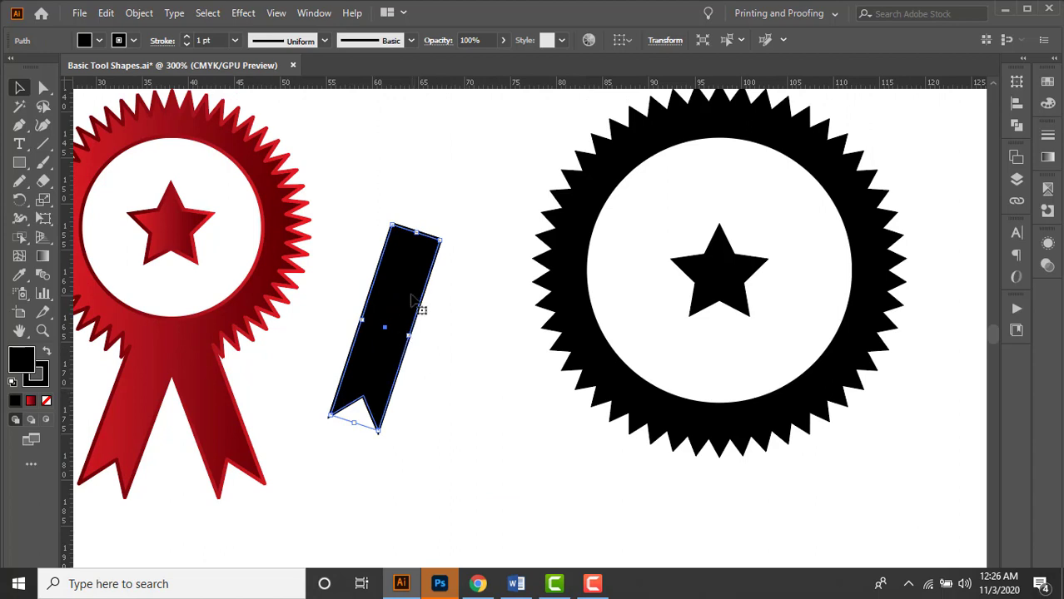
click(1023, 83)
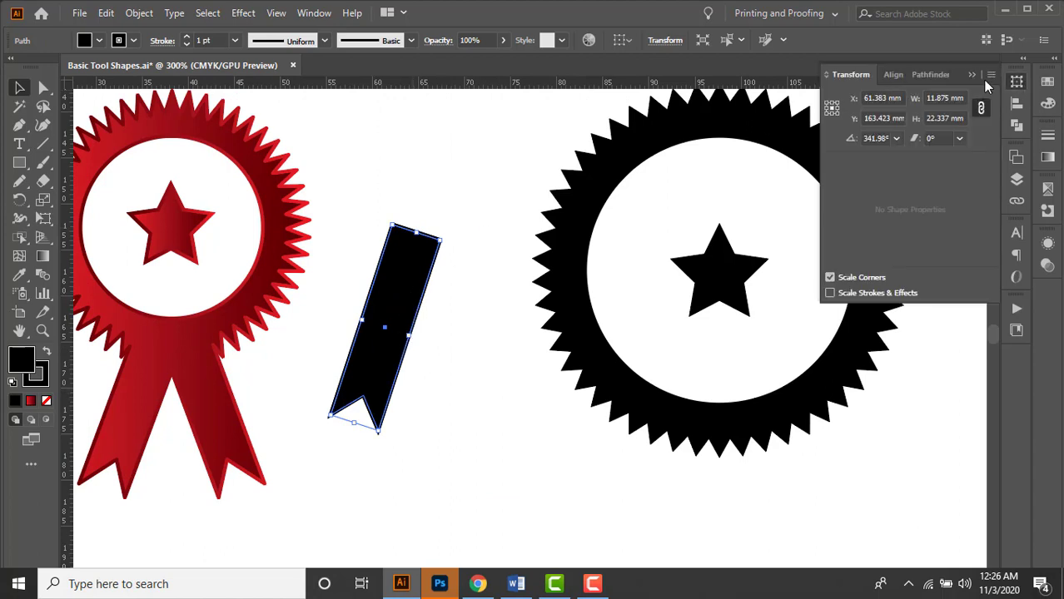
click(989, 75)
click(894, 120)
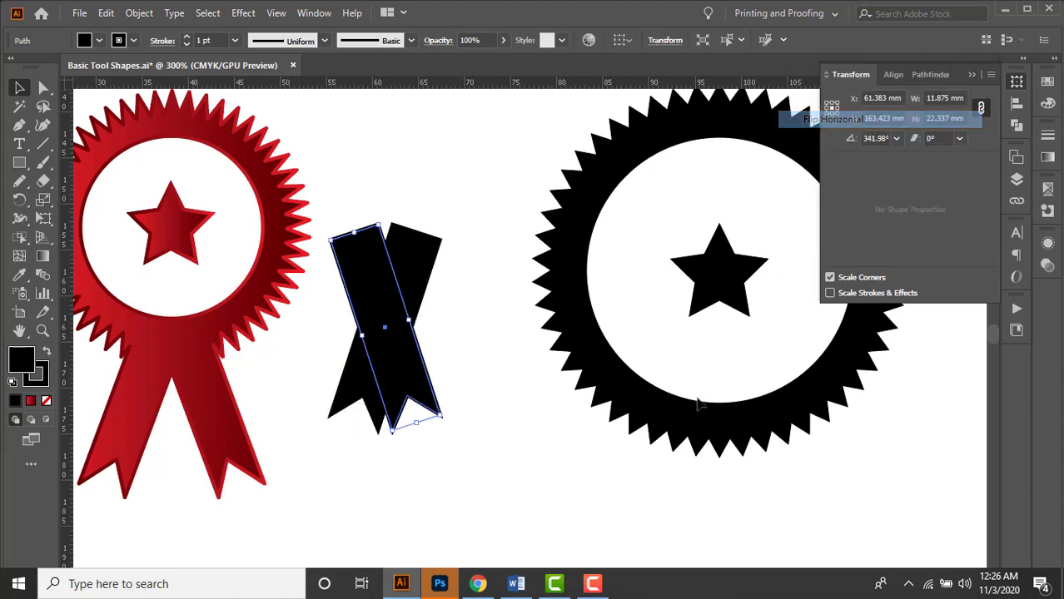
click(504, 401)
Step: Move the flipped ribbon copy horizontally about 7.7 mm toward the black seal so the two tails form an inverted V
drag(371, 295, 435, 288)
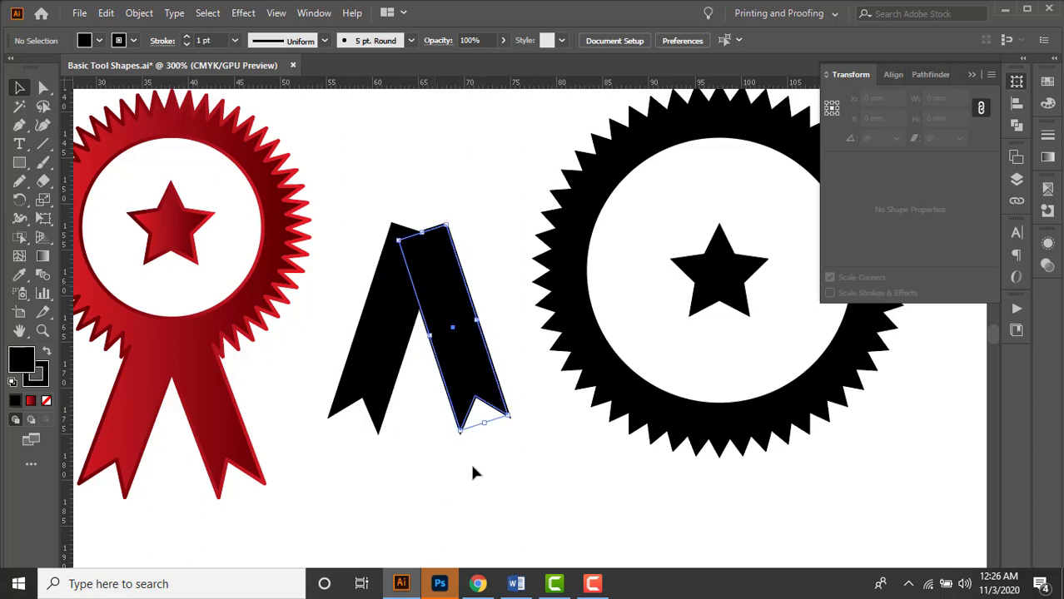
key(Right)
key(Right)
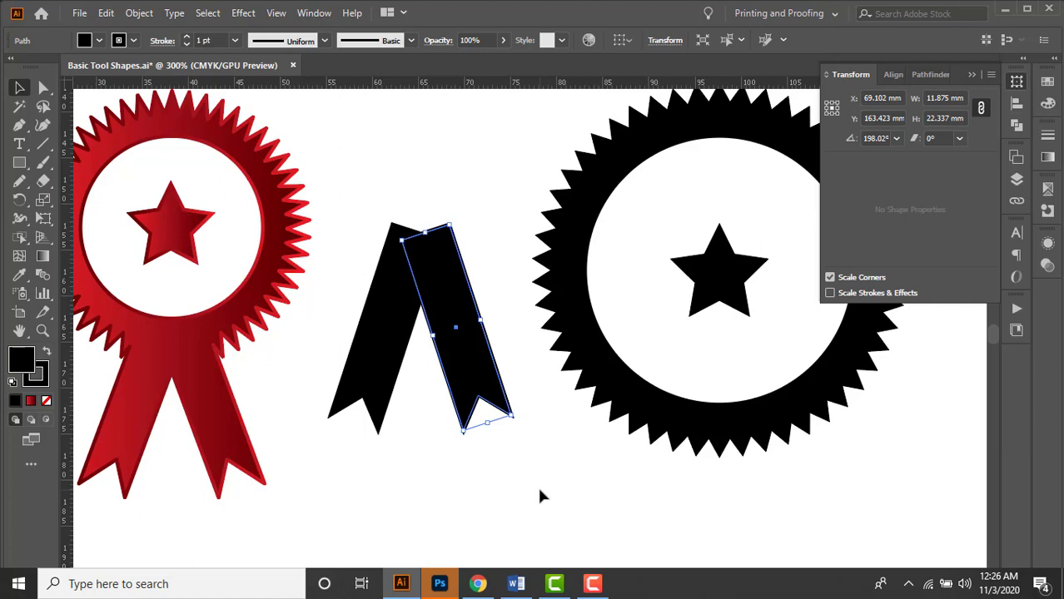
click(497, 490)
drag(497, 490, 425, 447)
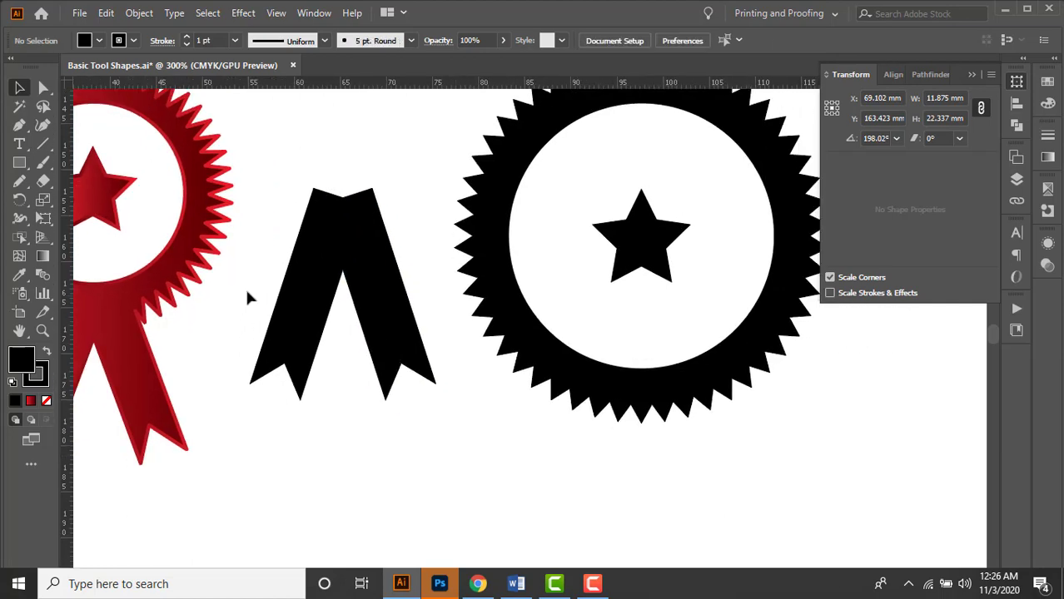
Step: Move both ribbon tails together onto the lower part of the black serrated ring so their upper ends overlap it, and deselect them
drag(273, 221, 372, 290)
drag(363, 265, 636, 433)
drag(792, 463, 640, 432)
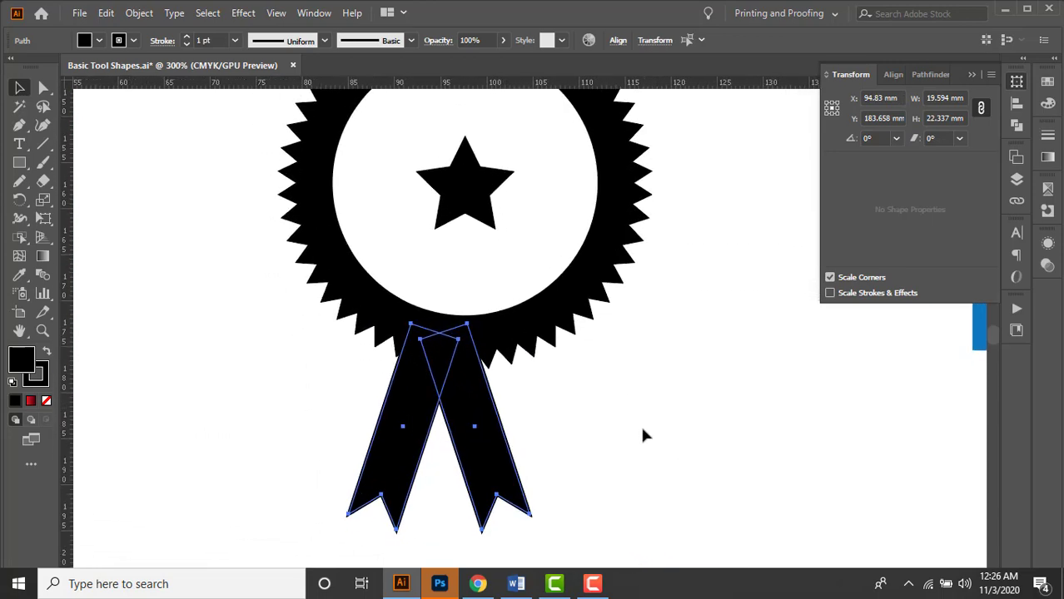
click(396, 554)
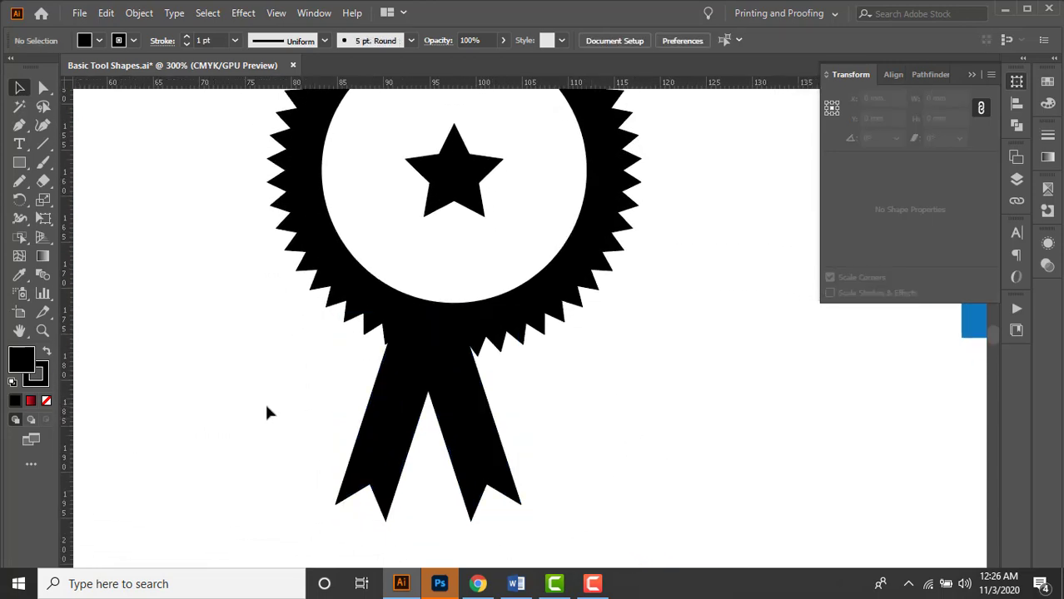
Step: Unite the two ribbon tails into a single shape with Pathfinder and deselect it
drag(299, 397, 493, 475)
click(719, 447)
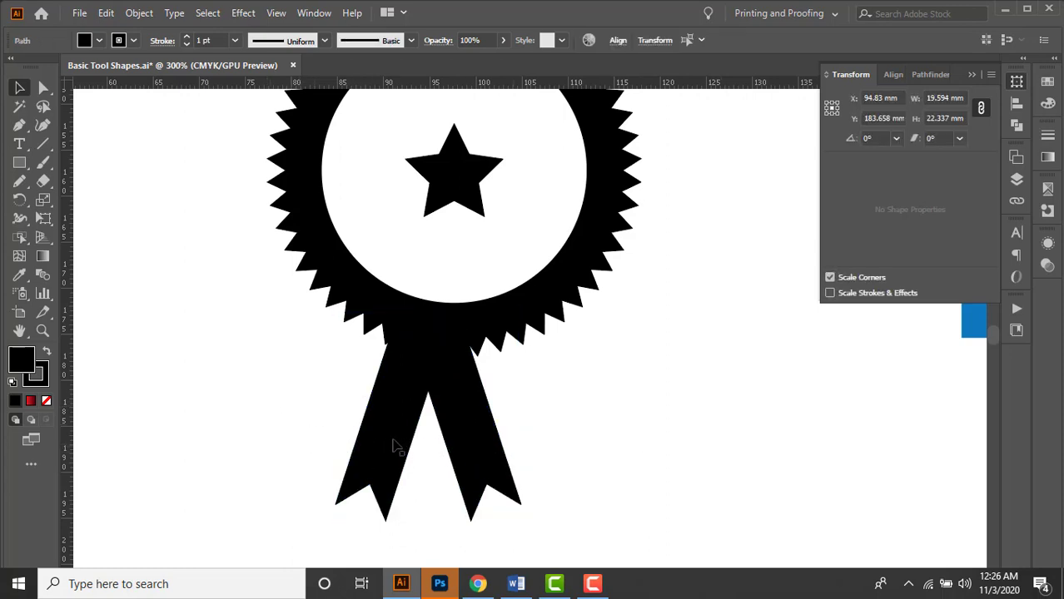
click(487, 460)
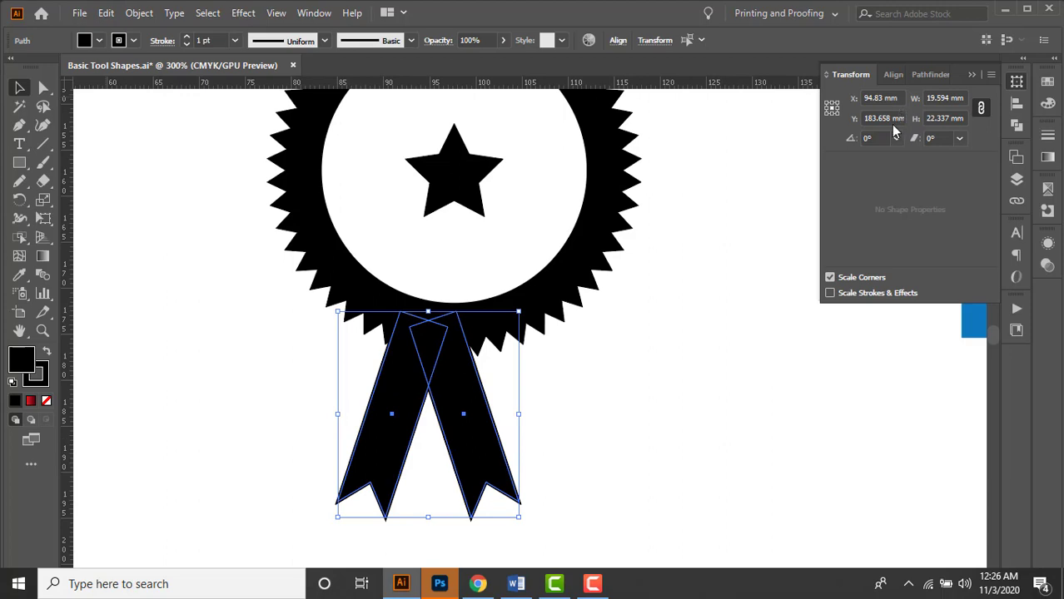
click(1016, 125)
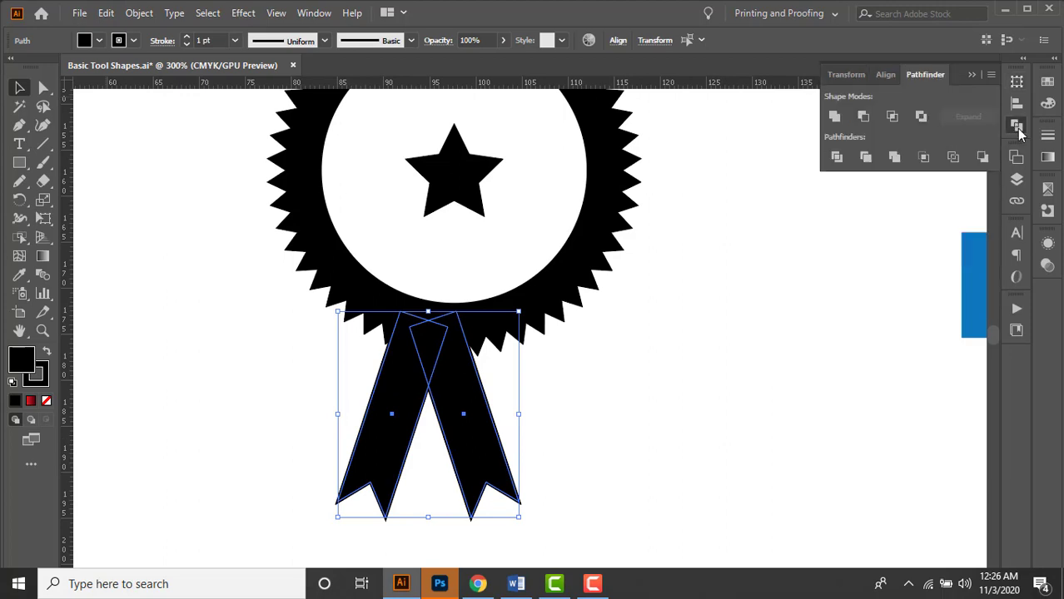
click(835, 117)
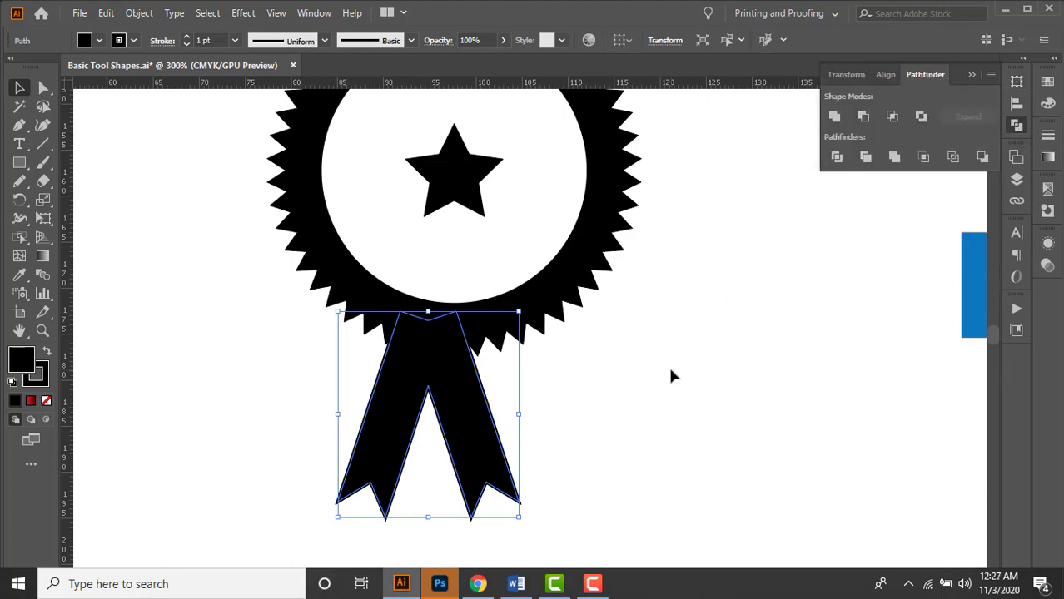
click(675, 379)
drag(699, 332, 685, 352)
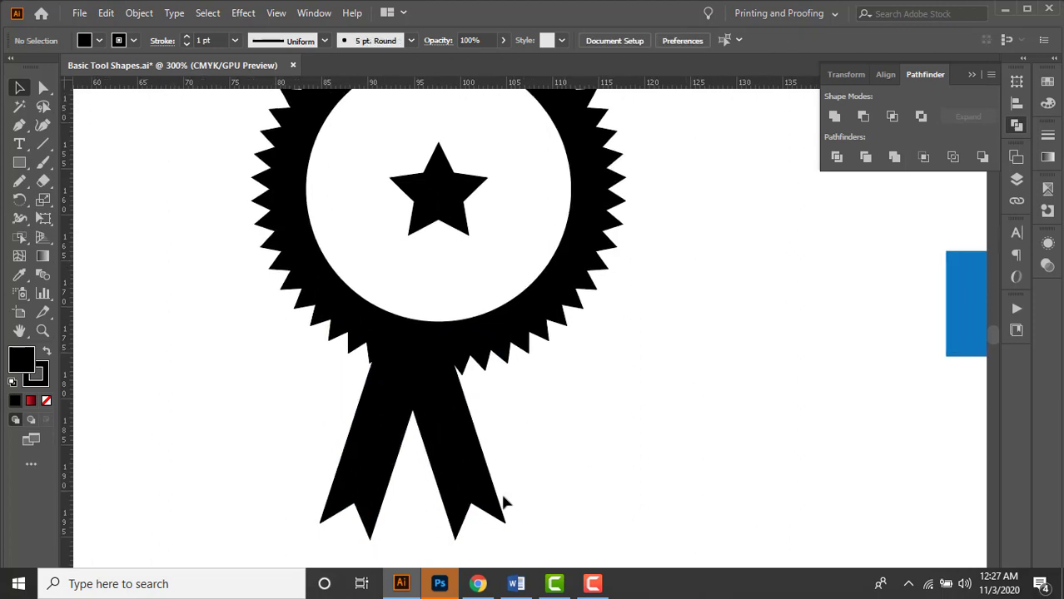
click(426, 392)
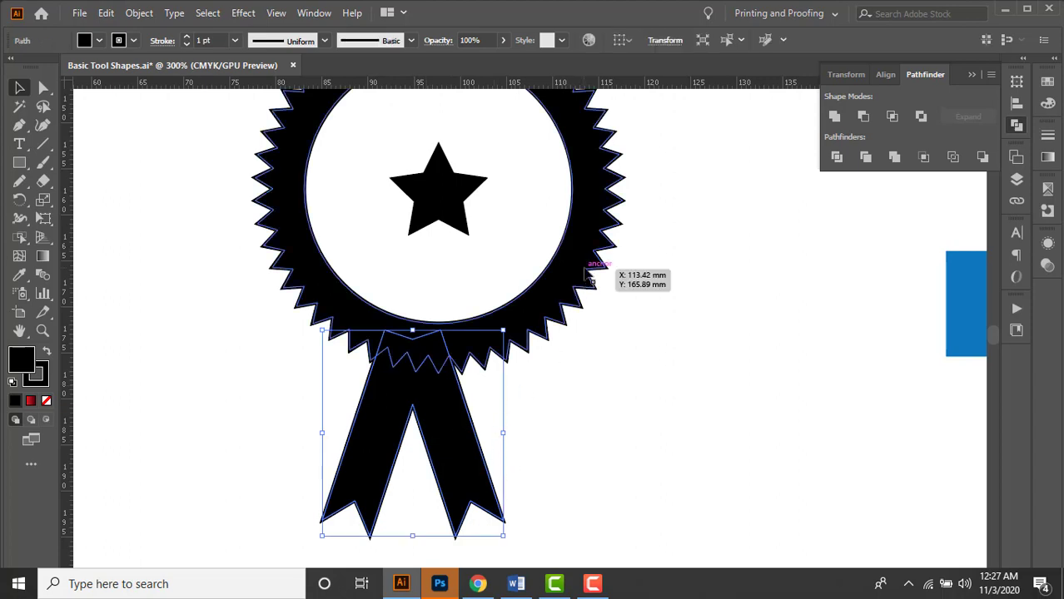
click(683, 354)
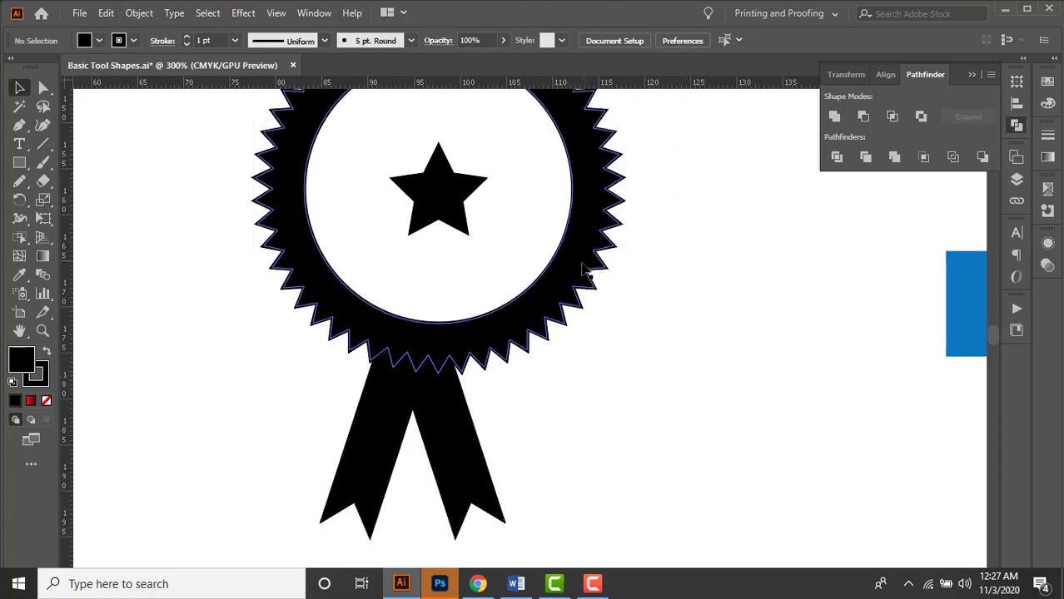
click(455, 425)
shift+click(582, 275)
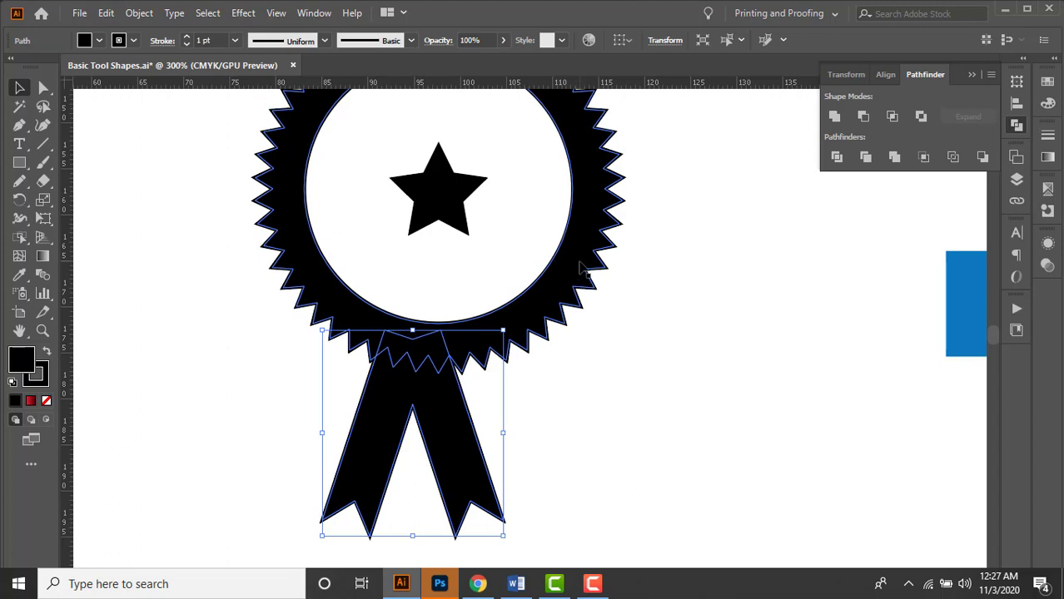
drag(693, 305, 659, 332)
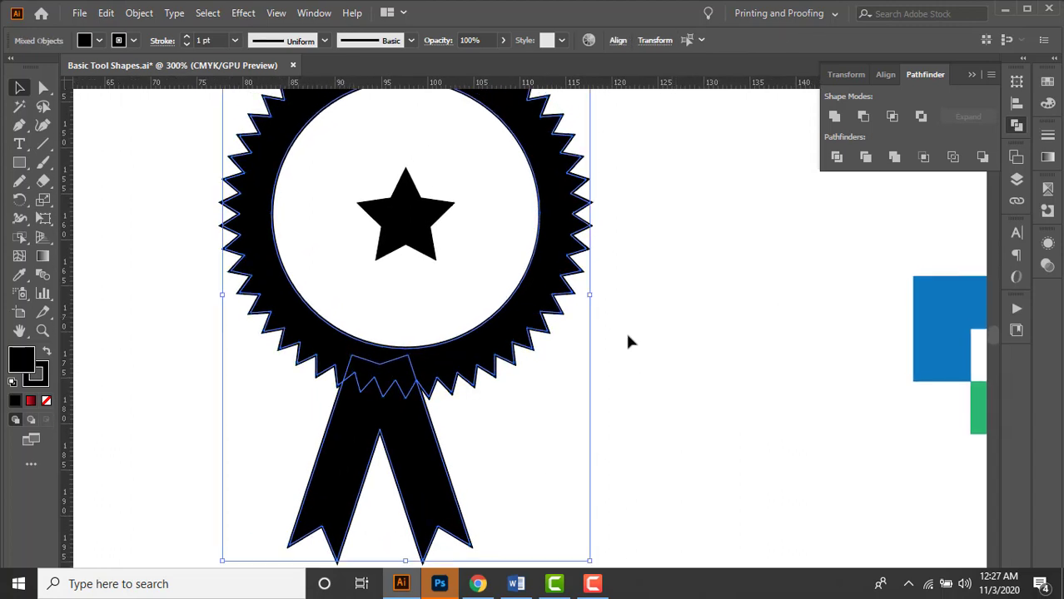
scroll(567, 341, down, 1)
click(1016, 103)
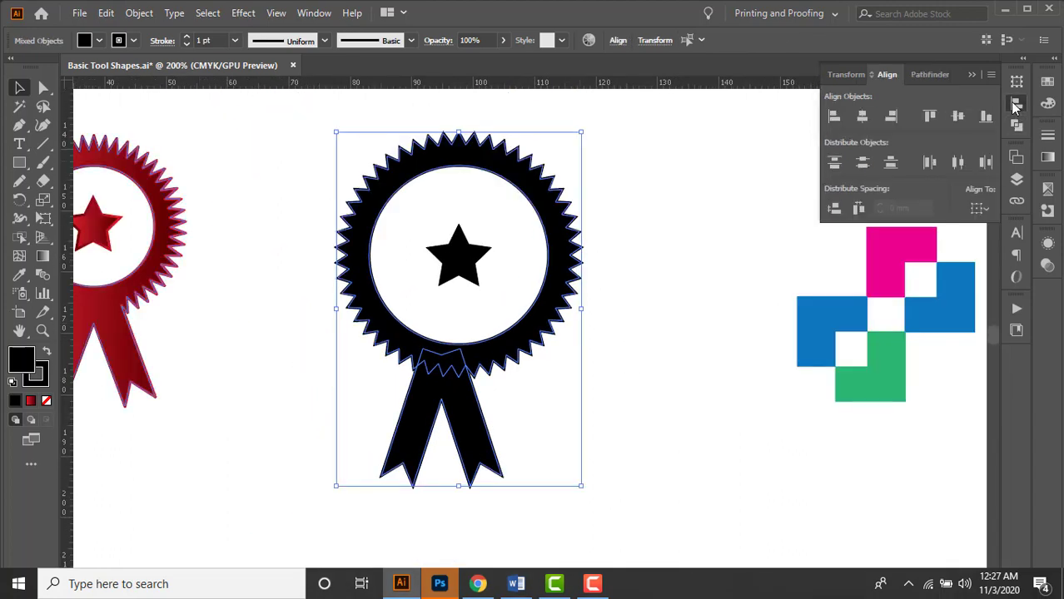
click(979, 209)
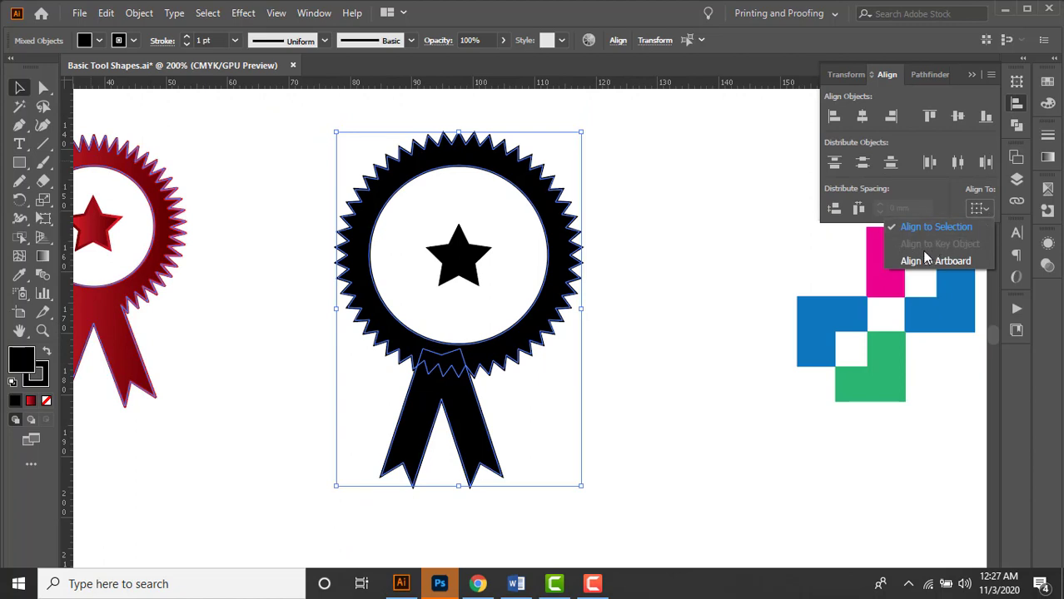
click(652, 353)
click(295, 414)
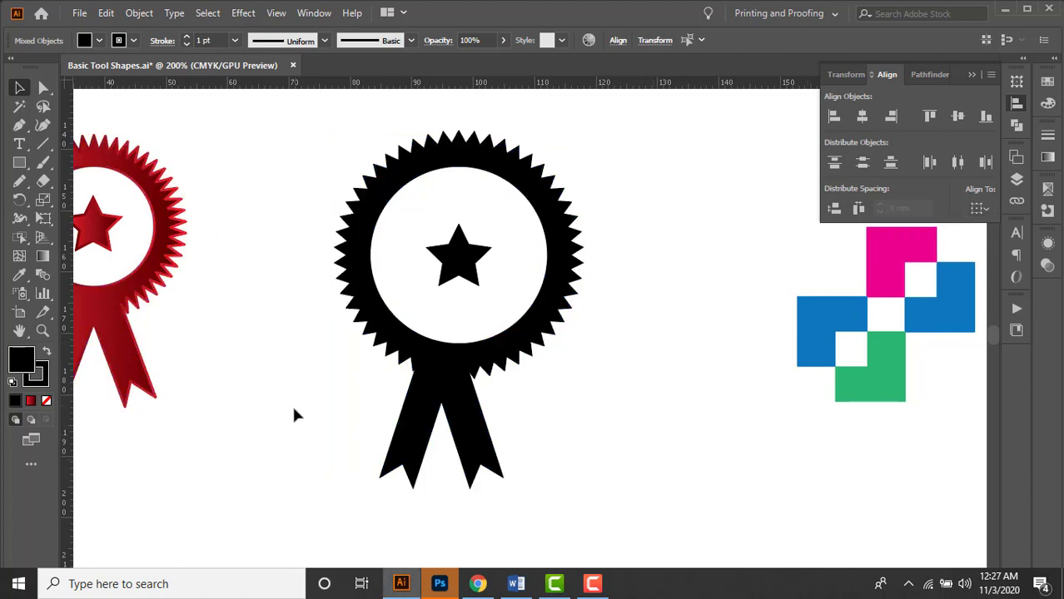
Step: Centre the united ribbon horizontally on the black serrated ring, using the ring as the key object
click(416, 423)
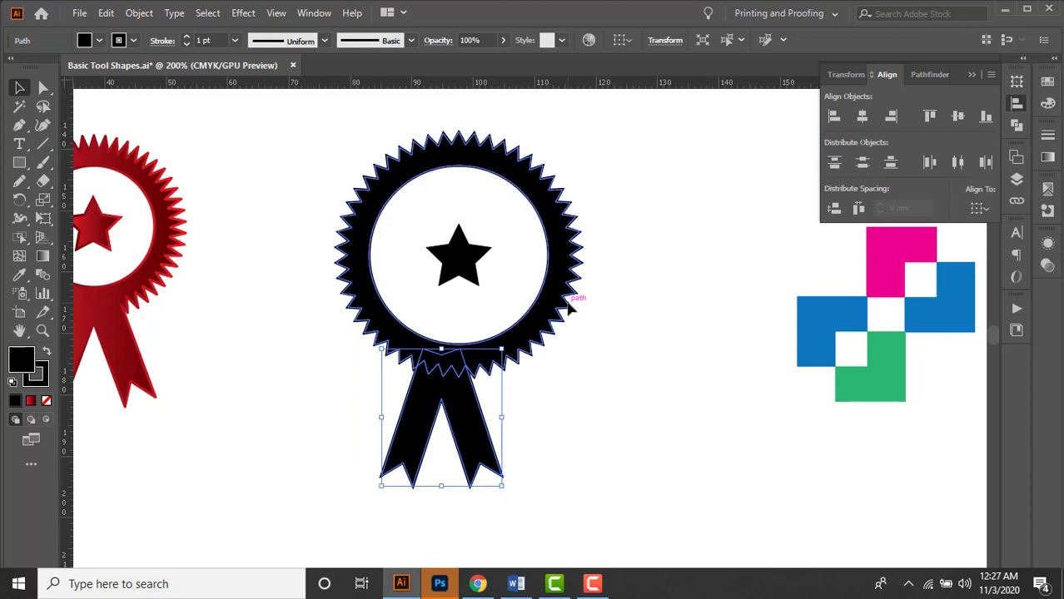
shift+click(569, 308)
click(982, 210)
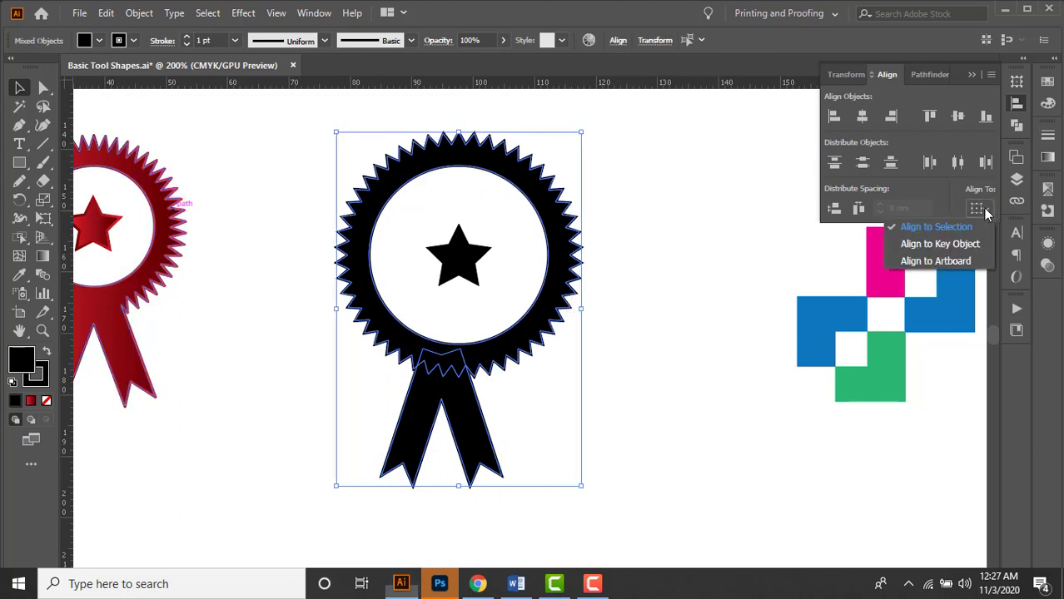
click(940, 244)
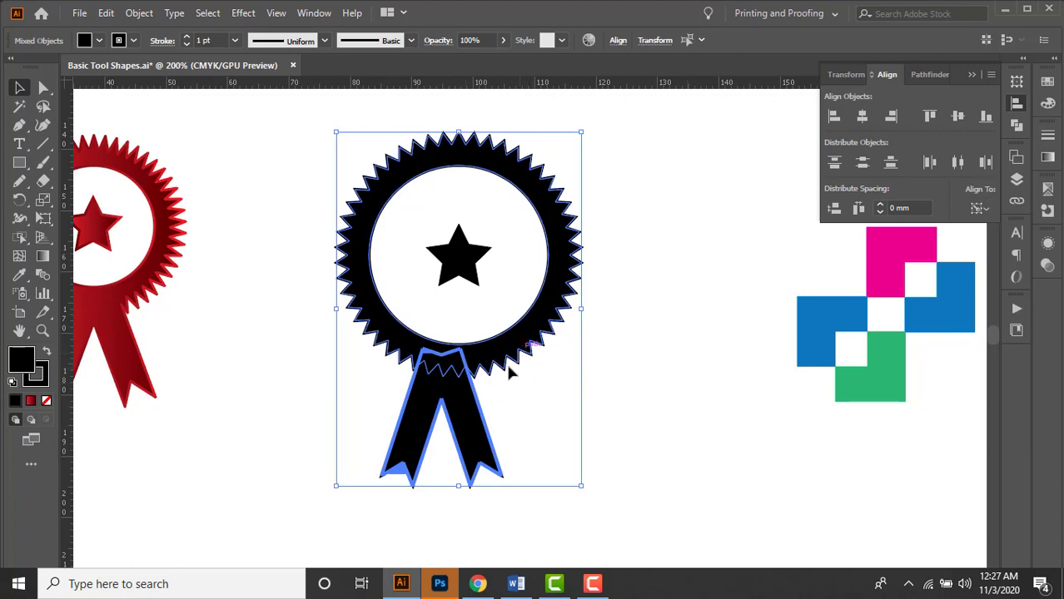
scroll(480, 381, up, 1)
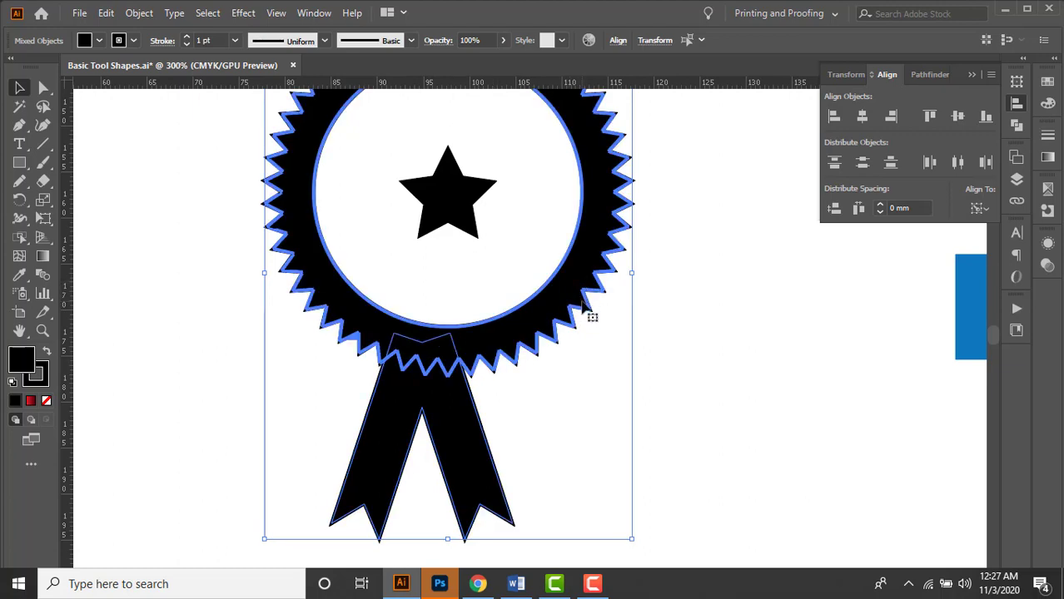
click(861, 117)
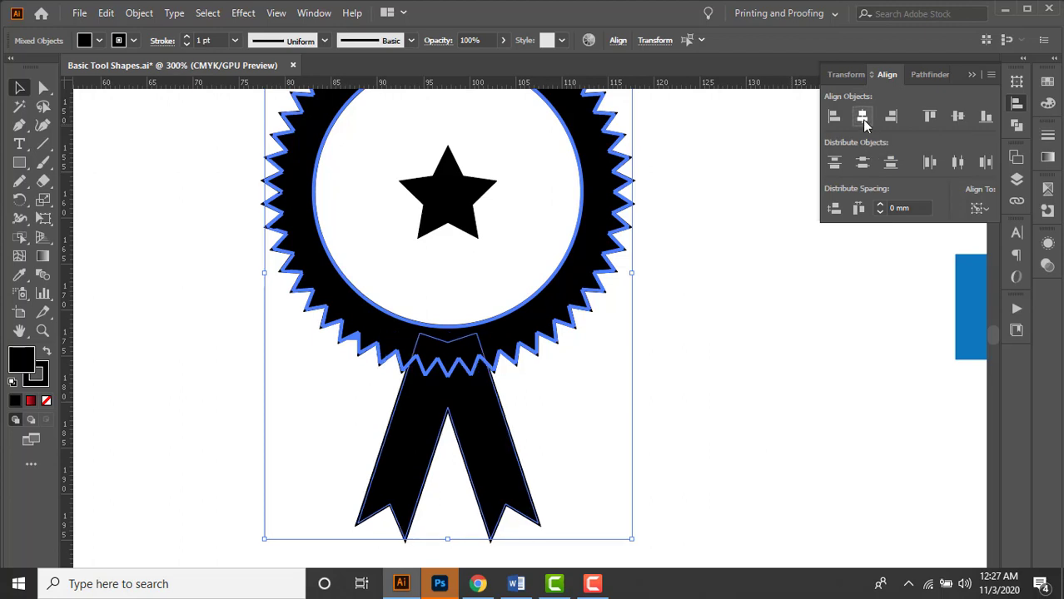
Step: Unite the ribbon tails with the black serrated ring into a single shape using Pathfinder, and deselect it
click(728, 333)
scroll(541, 404, down, 2)
scroll(628, 354, down, 3)
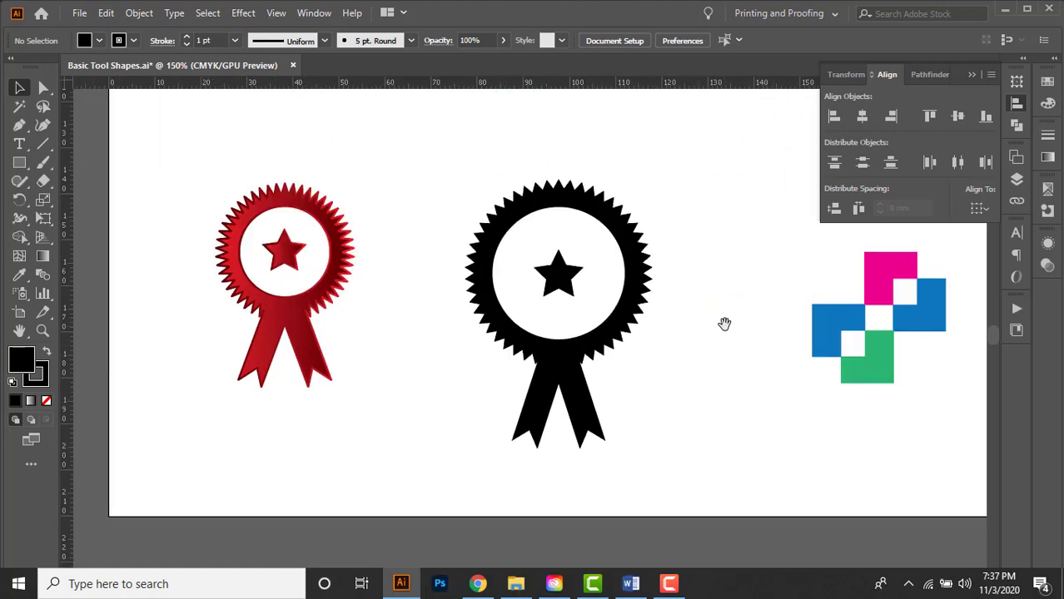
drag(724, 323, 692, 329)
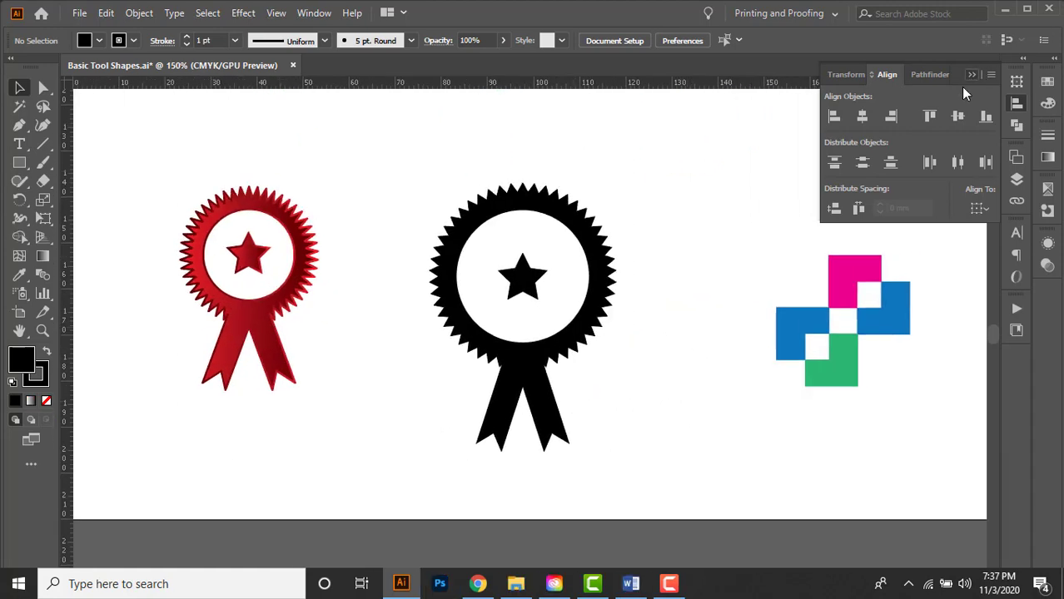
click(992, 67)
key(shift)
click(537, 398)
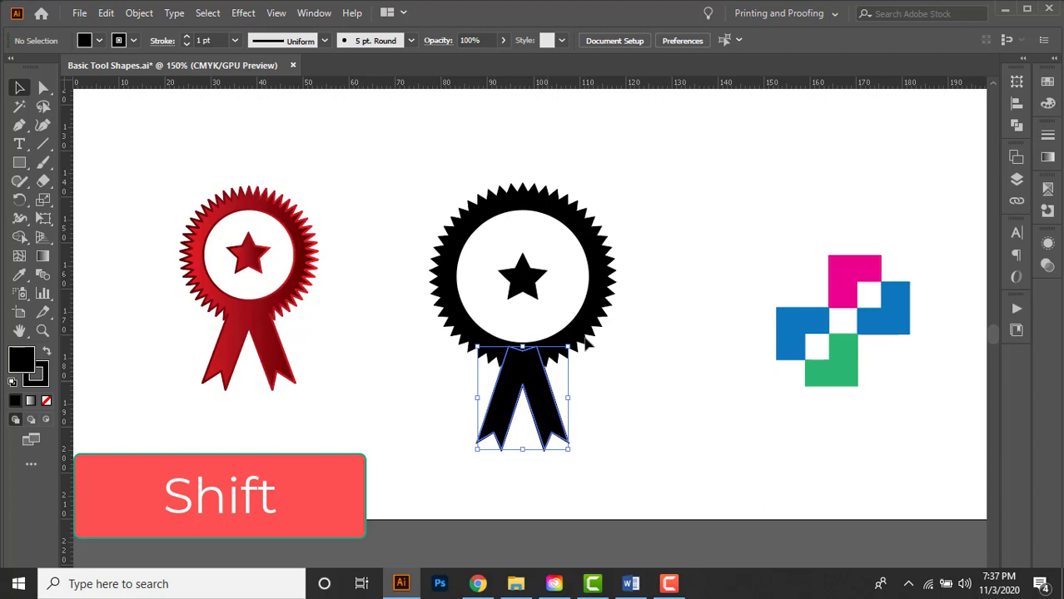
shift+click(613, 297)
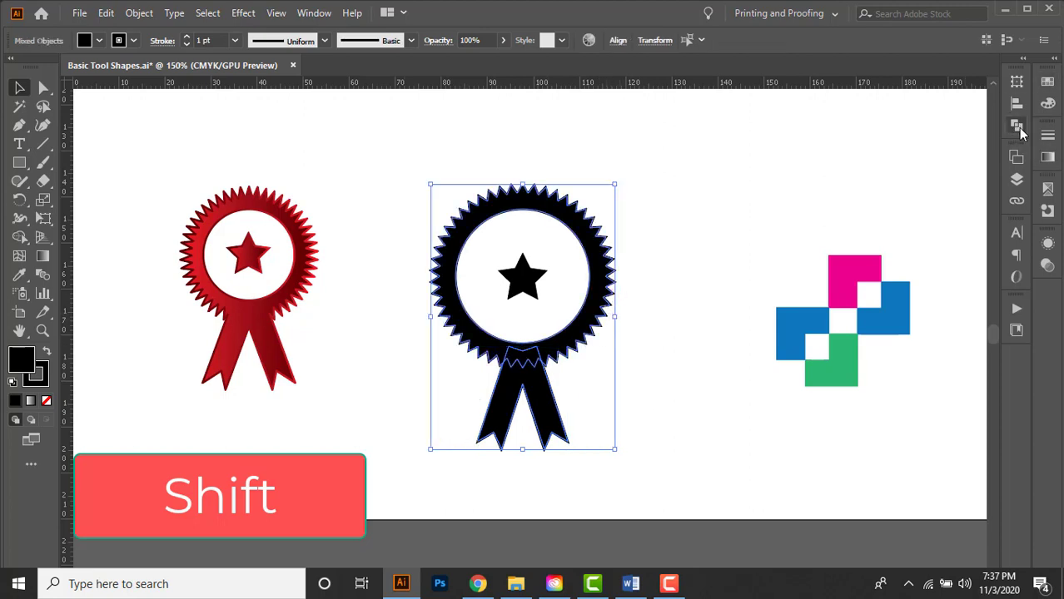
click(1018, 127)
click(834, 117)
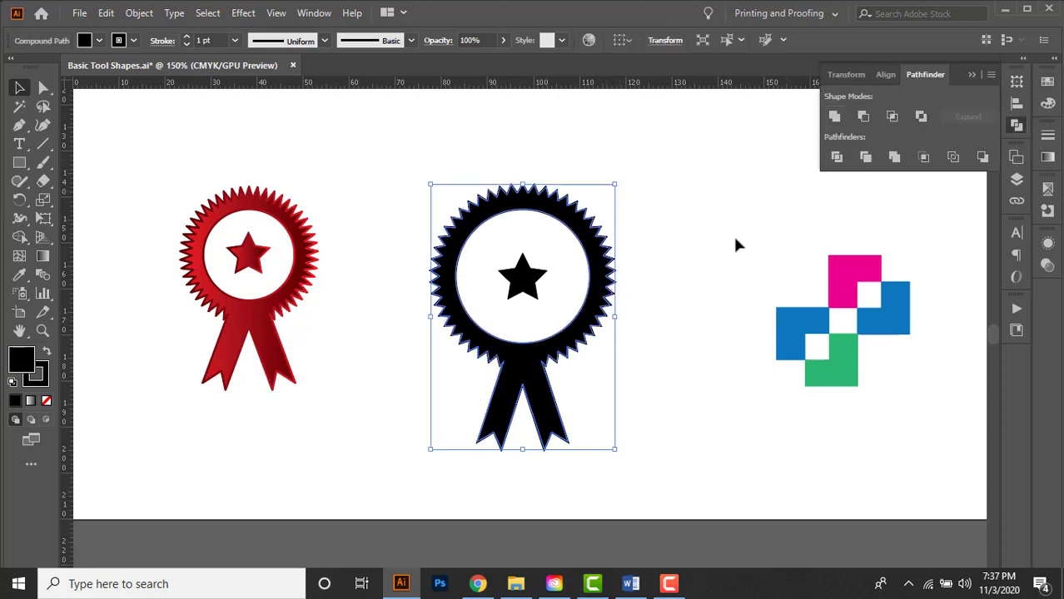
click(716, 239)
scroll(697, 192, right, 2)
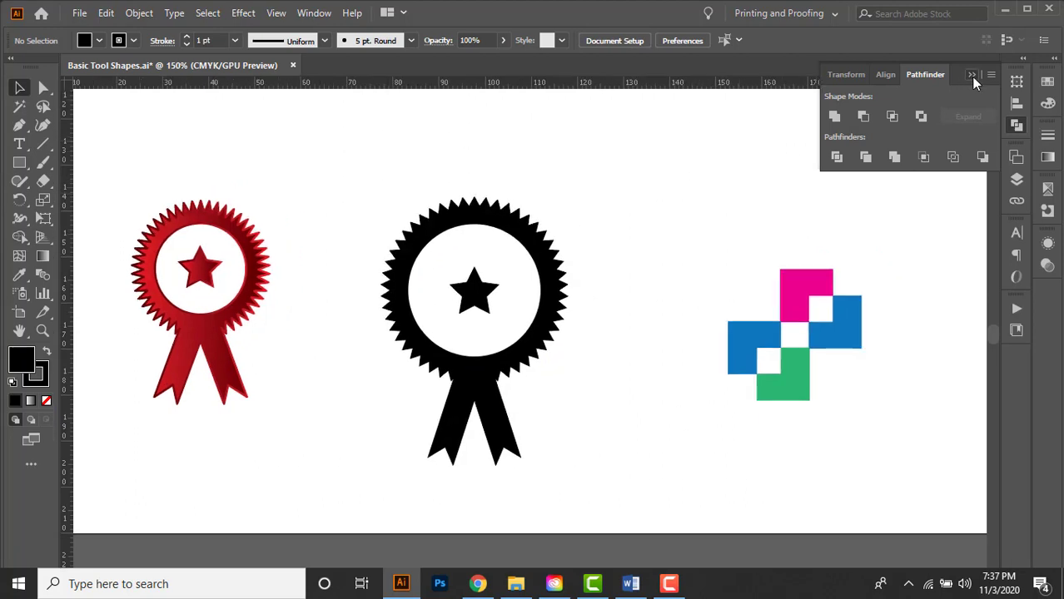
click(972, 74)
Step: Draw a black circle about 49 mm in diameter with the Ellipse tool in the empty area beside the coloured squares logo, and deselect it
scroll(709, 218, down, 1)
drag(706, 190, 674, 236)
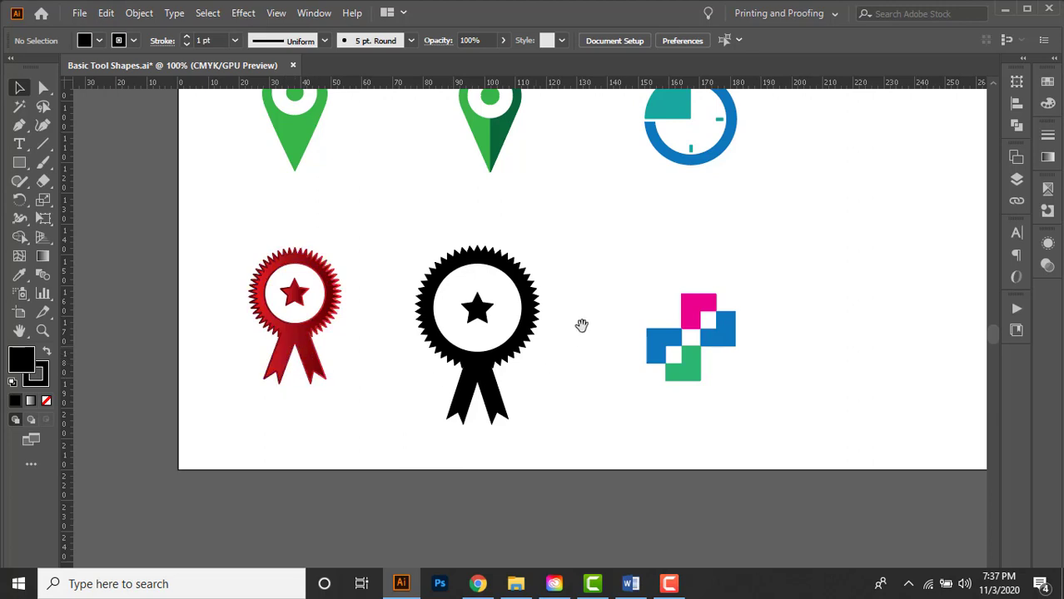
drag(581, 325, 566, 328)
mouse_move(602, 259)
mouse_down()
mouse_move(594, 268)
mouse_move(611, 273)
mouse_up()
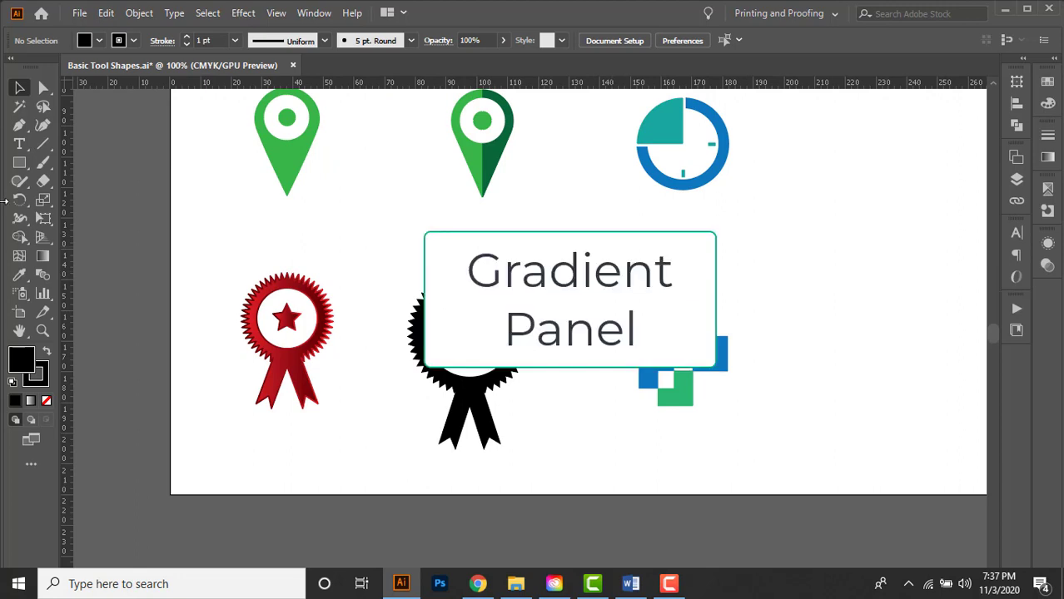
click(20, 165)
click(105, 200)
scroll(775, 256, right, 3)
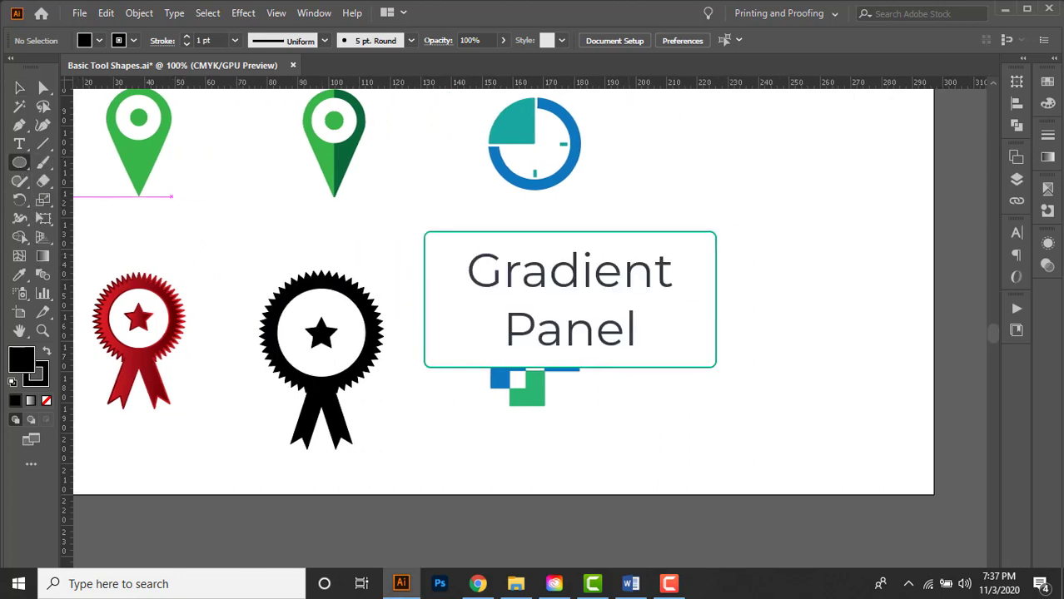
scroll(749, 218, up, 1)
scroll(615, 242, right, 2)
drag(492, 206, 717, 429)
key(v)
click(781, 371)
Step: Select the new black circle and show its gradient settings
scroll(684, 358, up, 2)
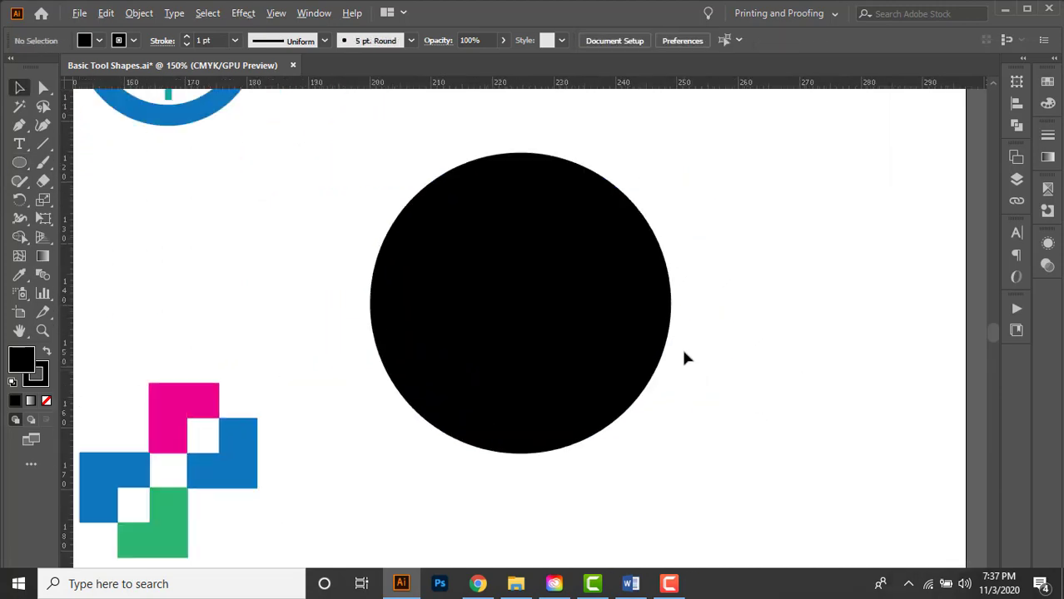
drag(753, 339, 741, 361)
click(518, 359)
drag(749, 323, 725, 323)
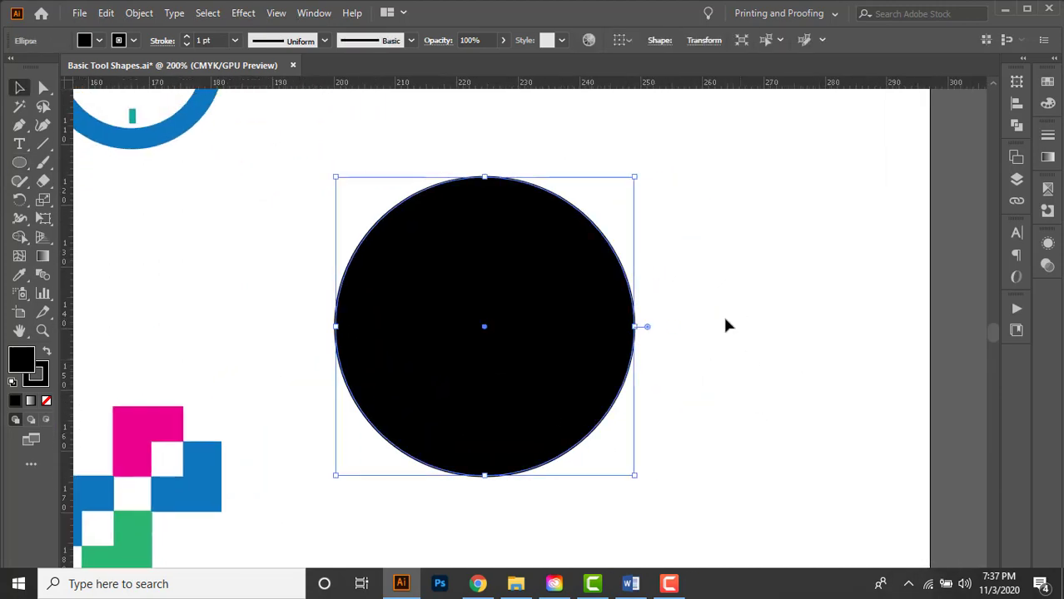
click(1048, 158)
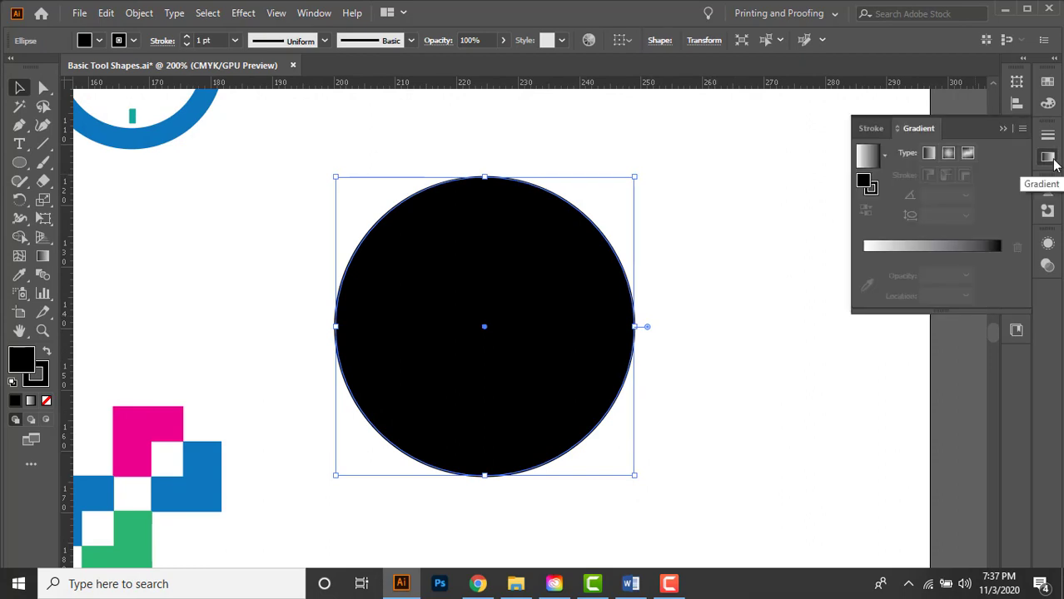
click(1052, 161)
click(323, 14)
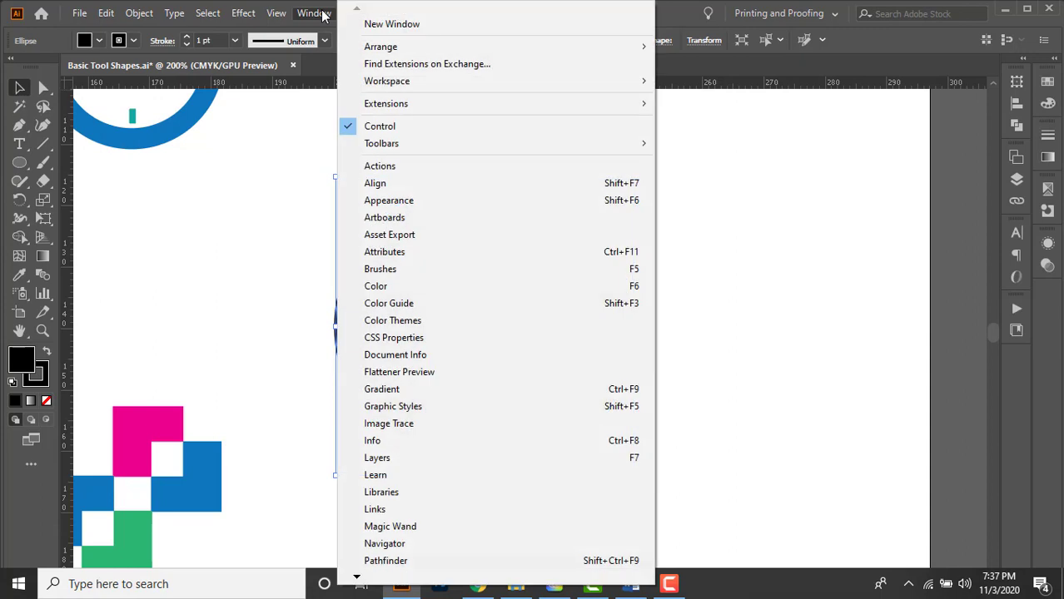
click(463, 393)
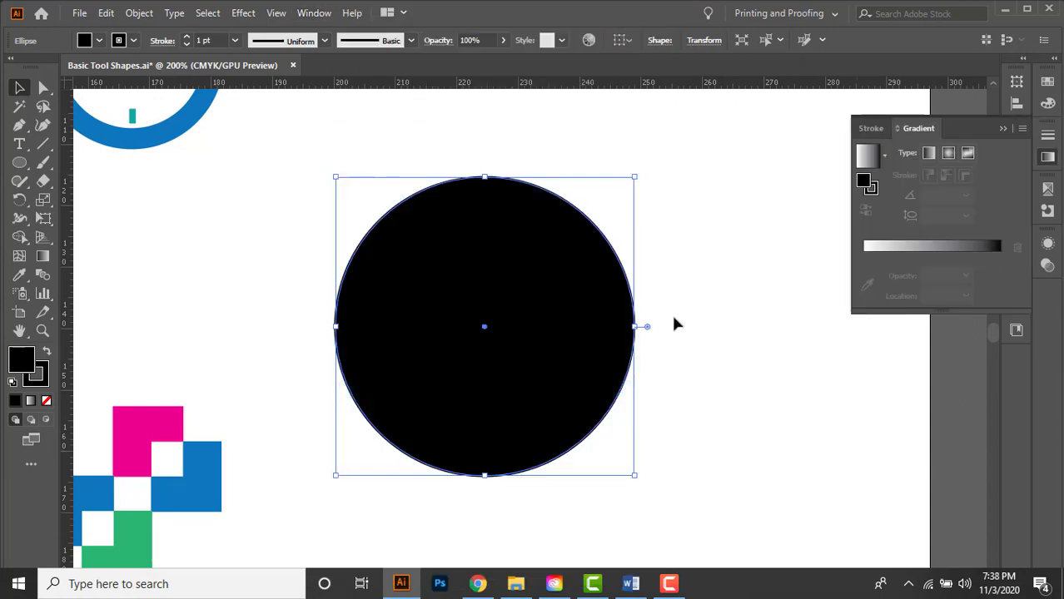
Step: Try the Orange, Yellow, Fading Sky and Super Soft Black Vignette presets on the circle's fill, and finish with the White, Black gradient
click(884, 158)
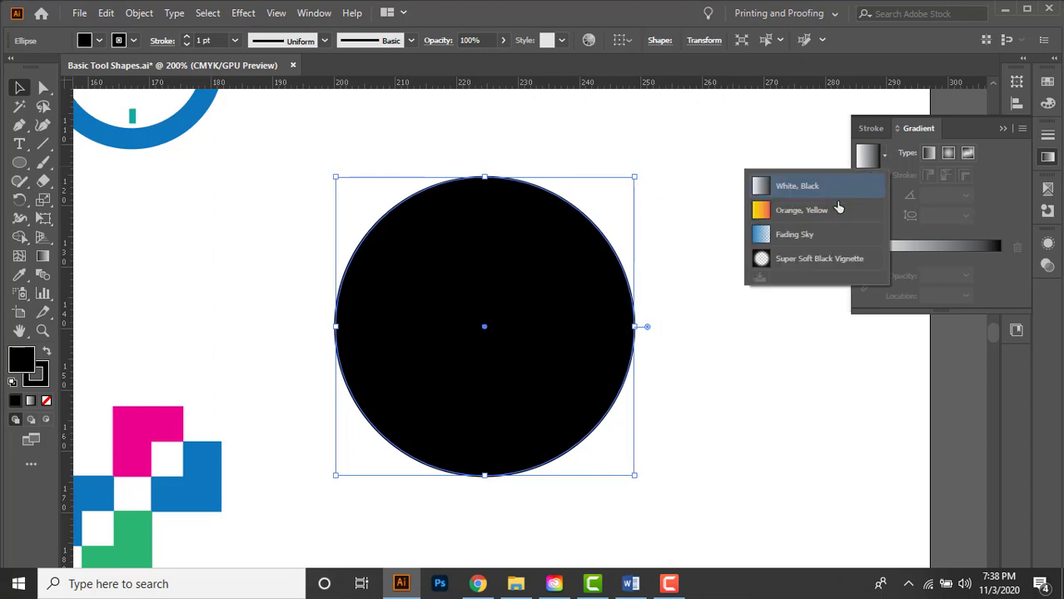
click(832, 209)
click(885, 157)
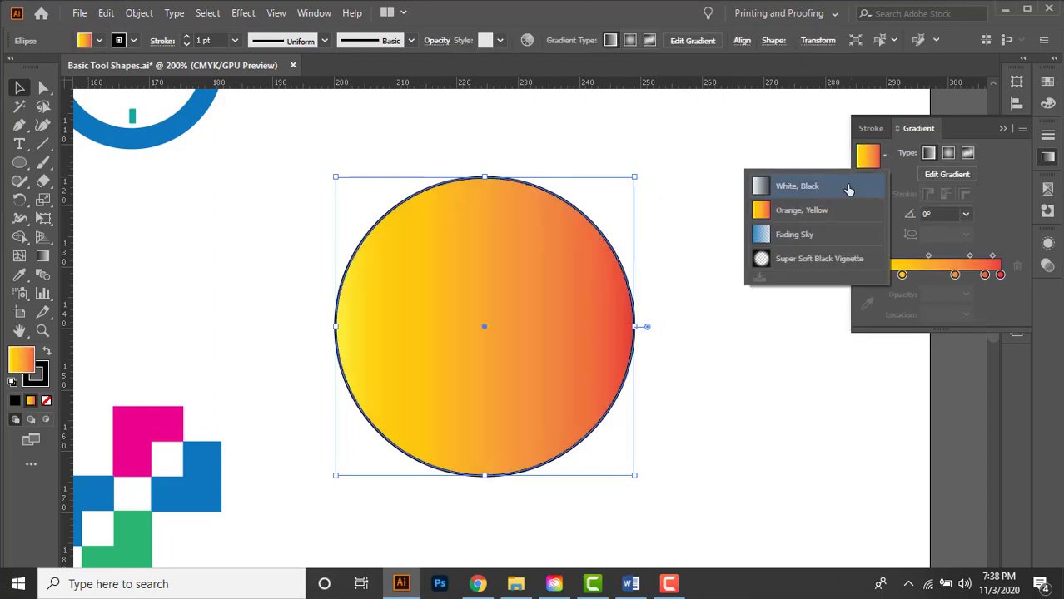
click(799, 185)
click(884, 158)
click(848, 236)
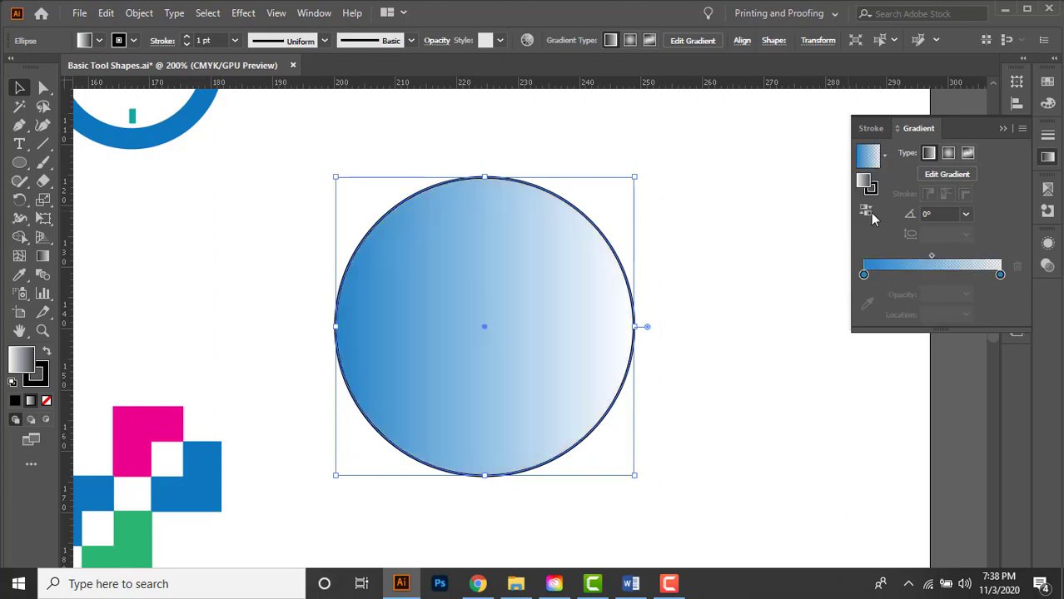
click(884, 158)
click(839, 258)
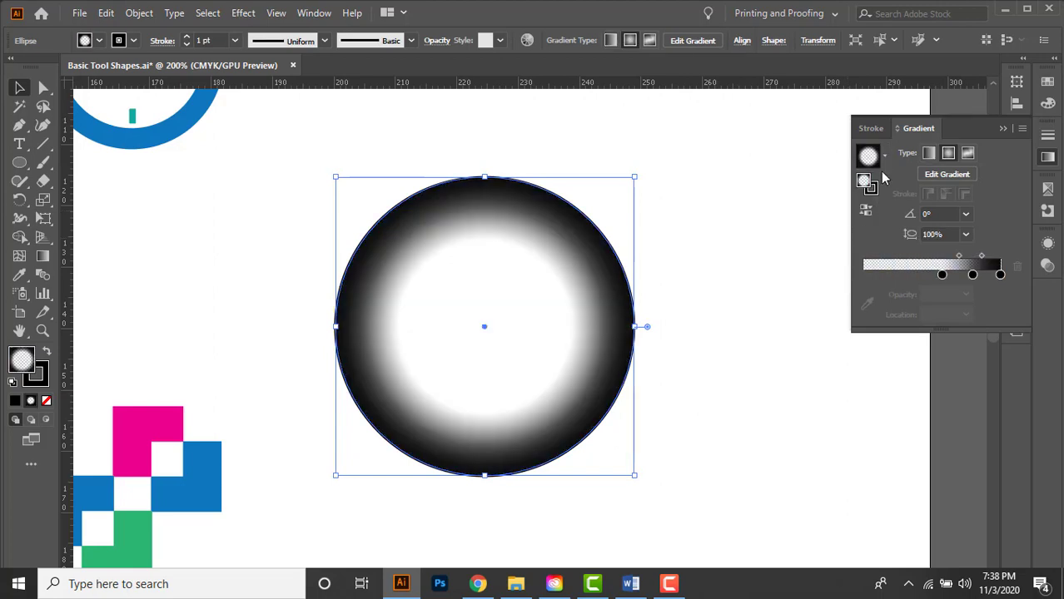
click(884, 158)
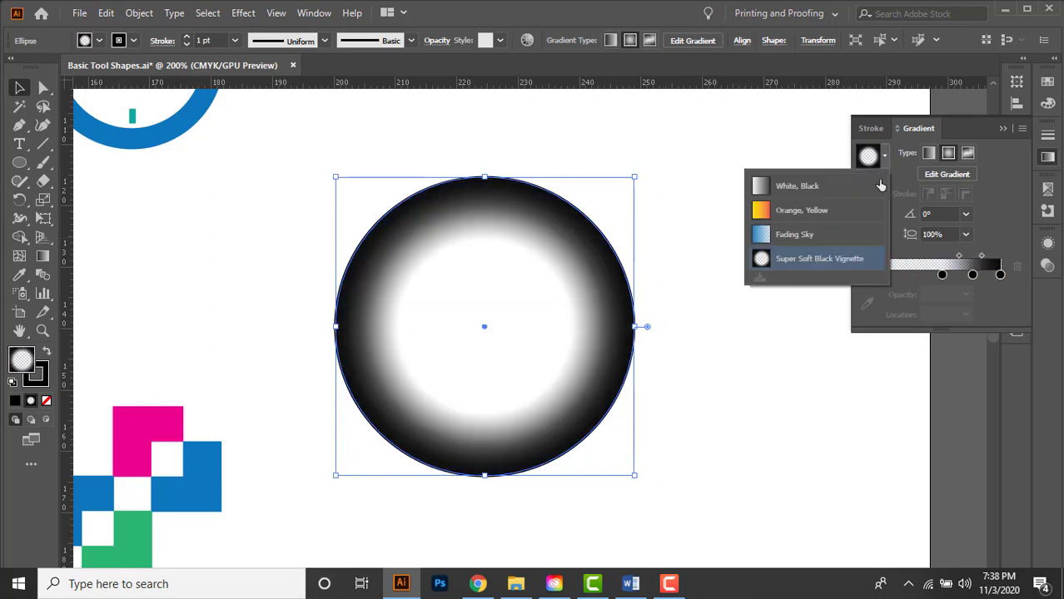
click(789, 187)
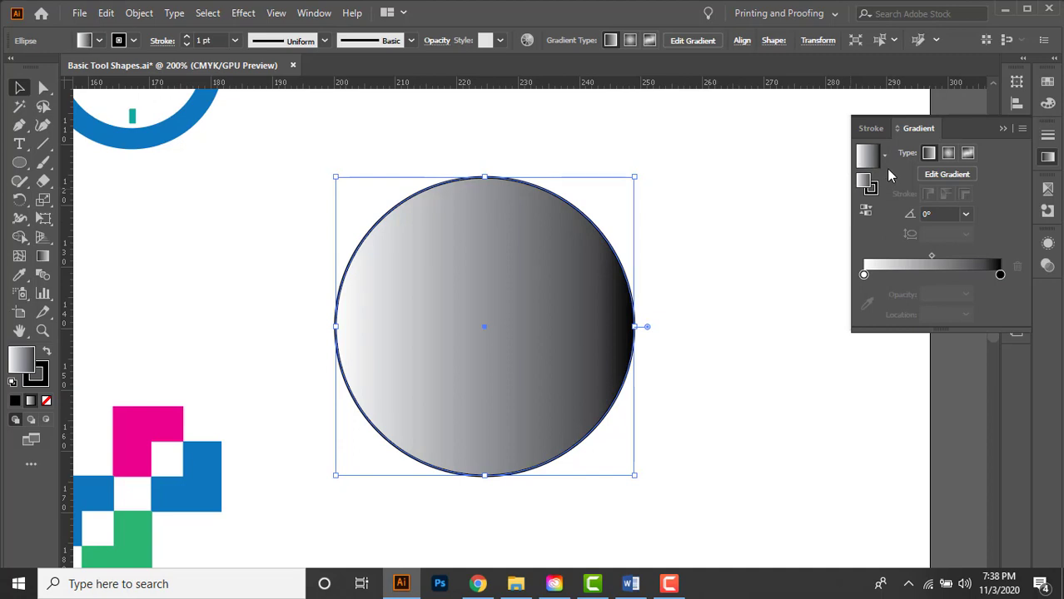
Step: Reverse the circle's white-to-black gradient back and forth several times, ending with white at the start
click(866, 213)
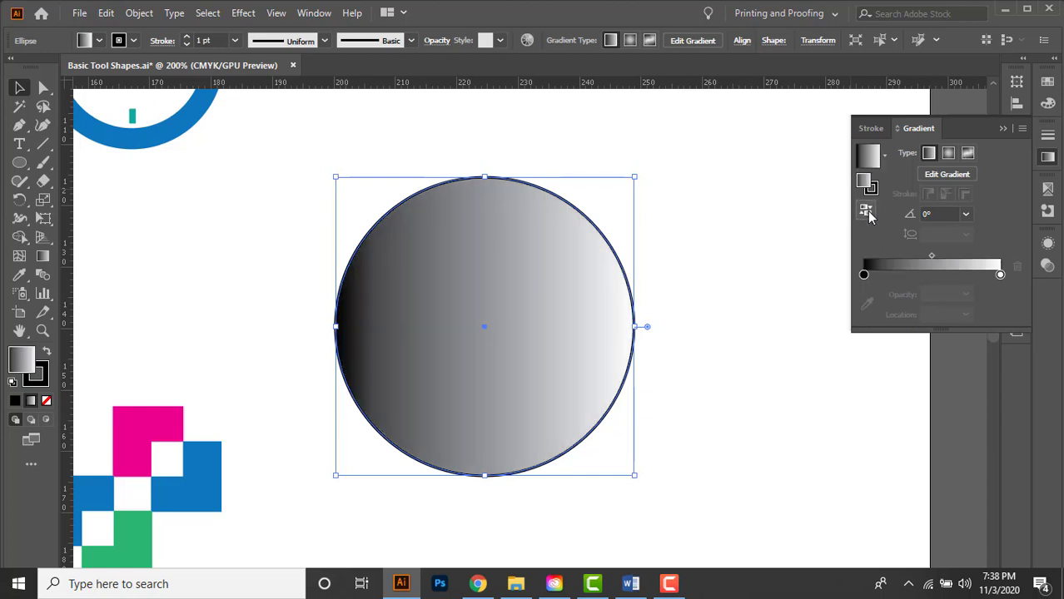
click(866, 212)
click(866, 212)
click(867, 212)
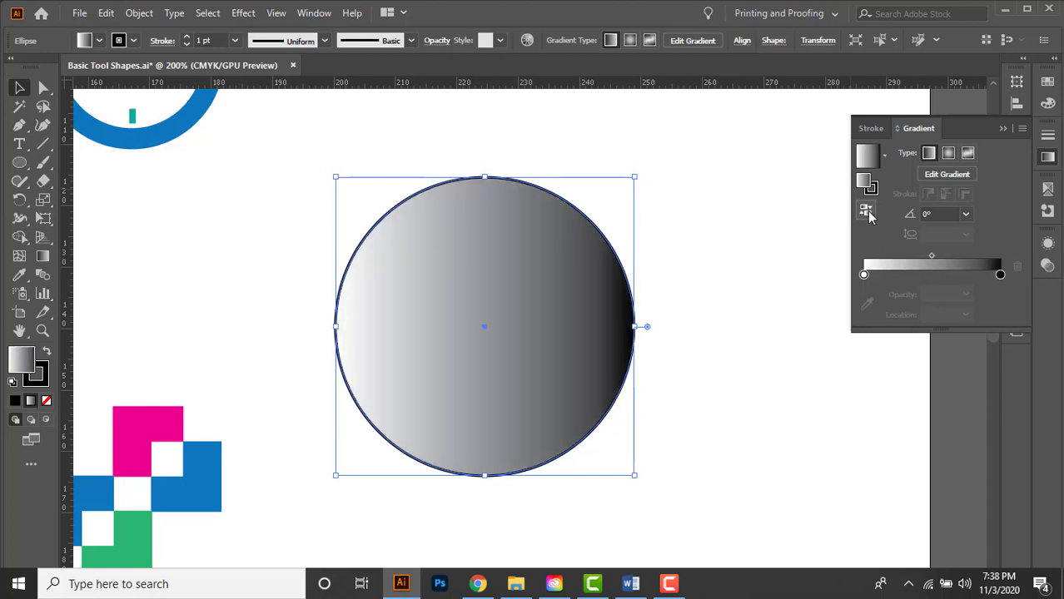
click(867, 212)
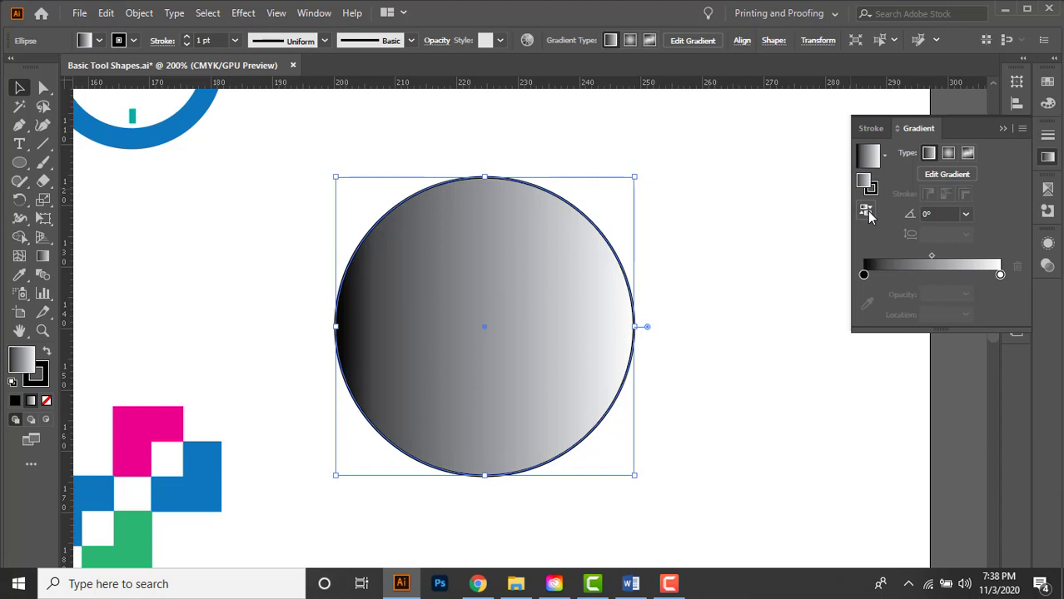
click(866, 213)
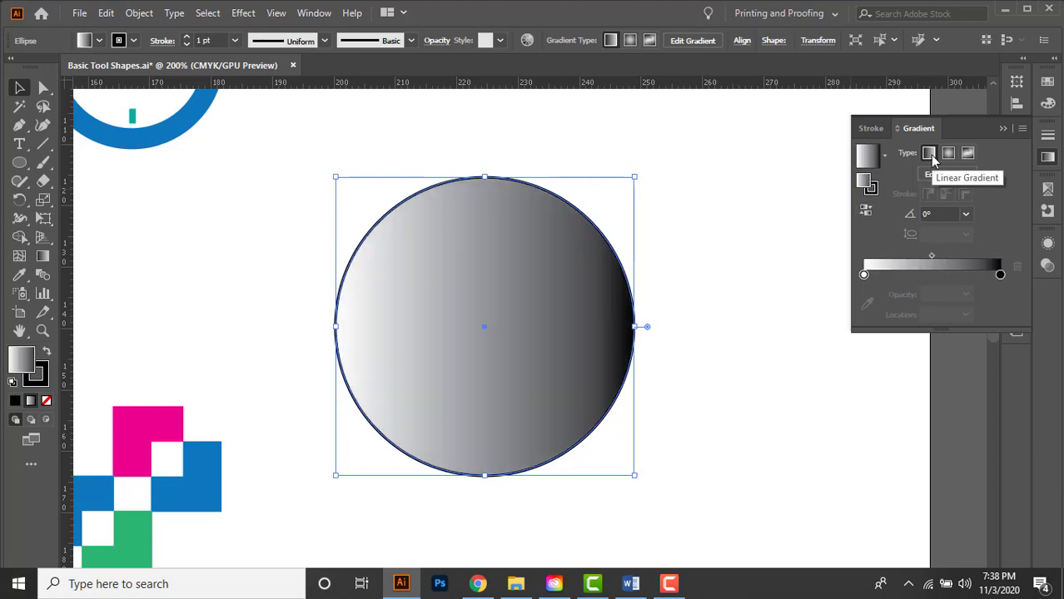
Step: Try linear gradient angles of 60°, 90° and 180° on the circle, and set the angle back to 0°
click(938, 214)
scroll(941, 214, up, 20)
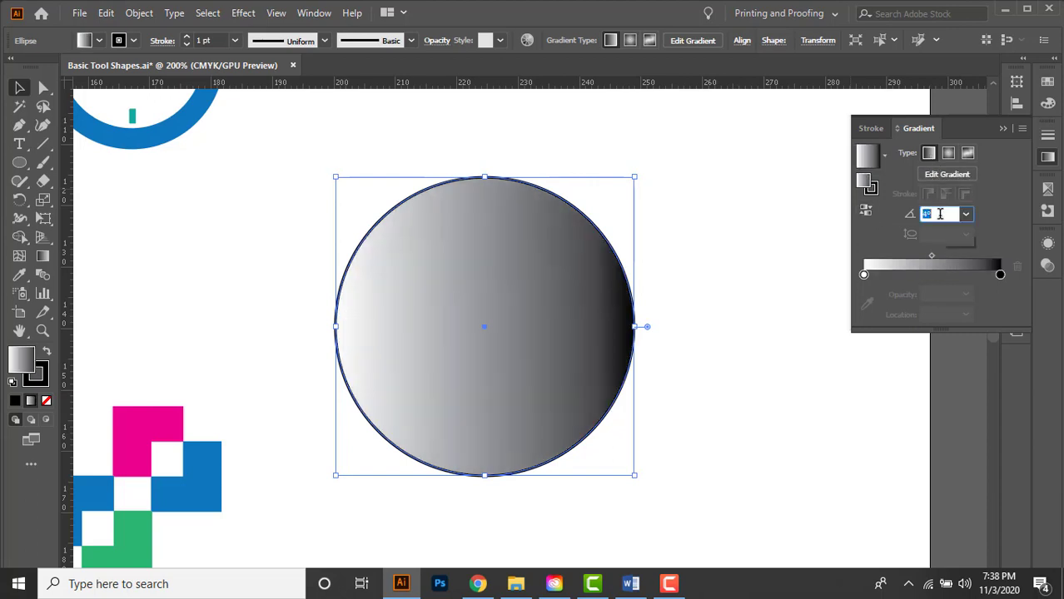
scroll(941, 214, up, 16)
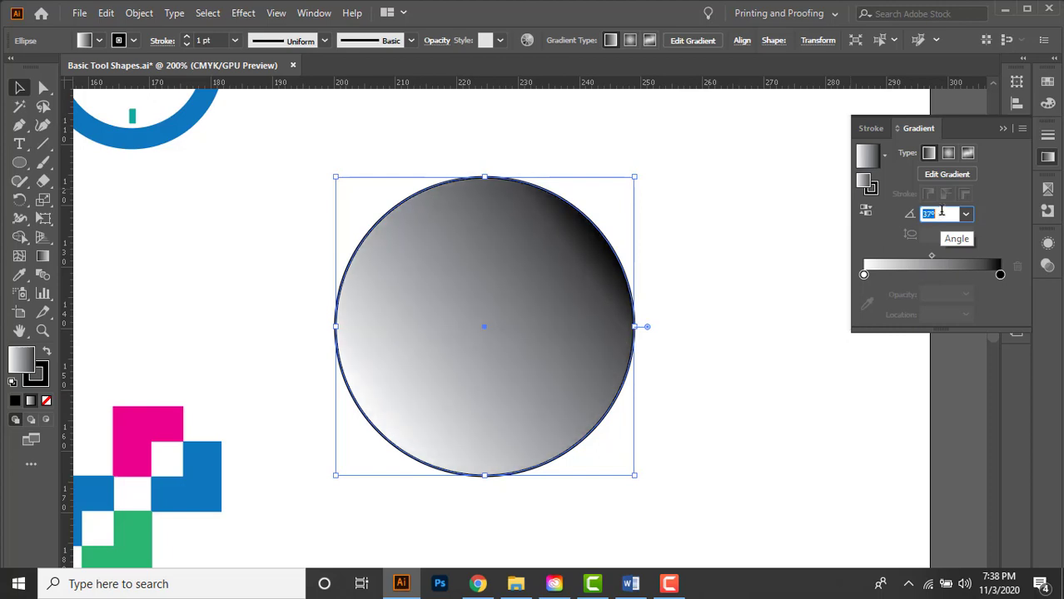
scroll(943, 211, down, 11)
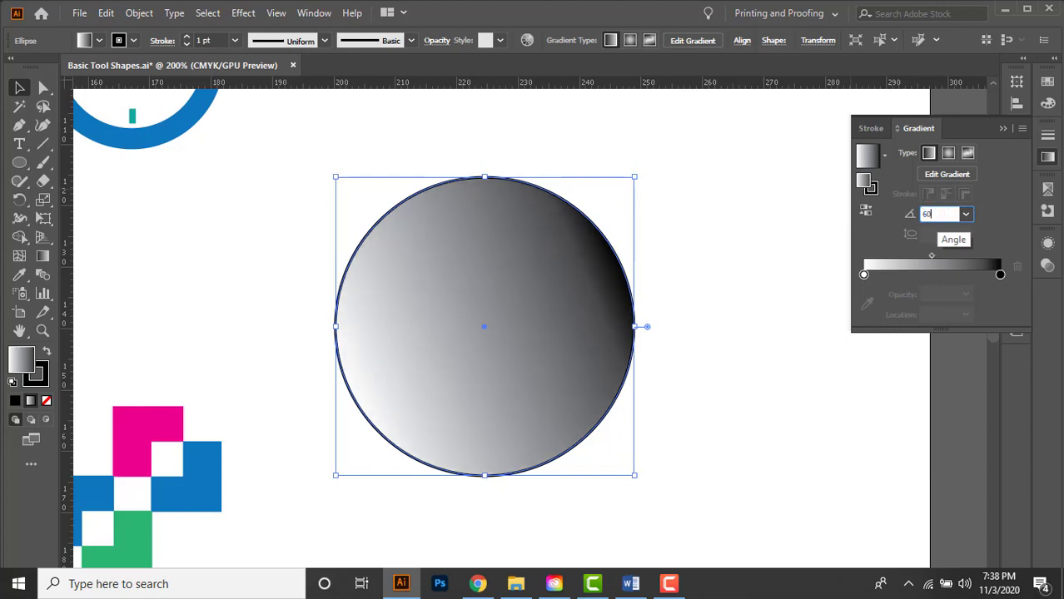
text(60)
key(Return)
text(9)
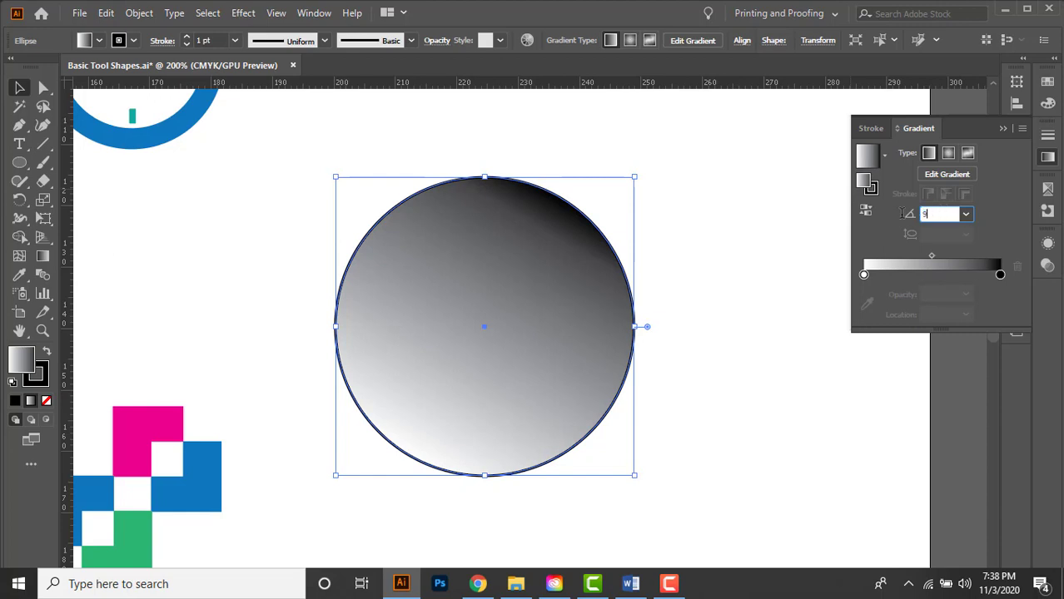
text(0)
key(Return)
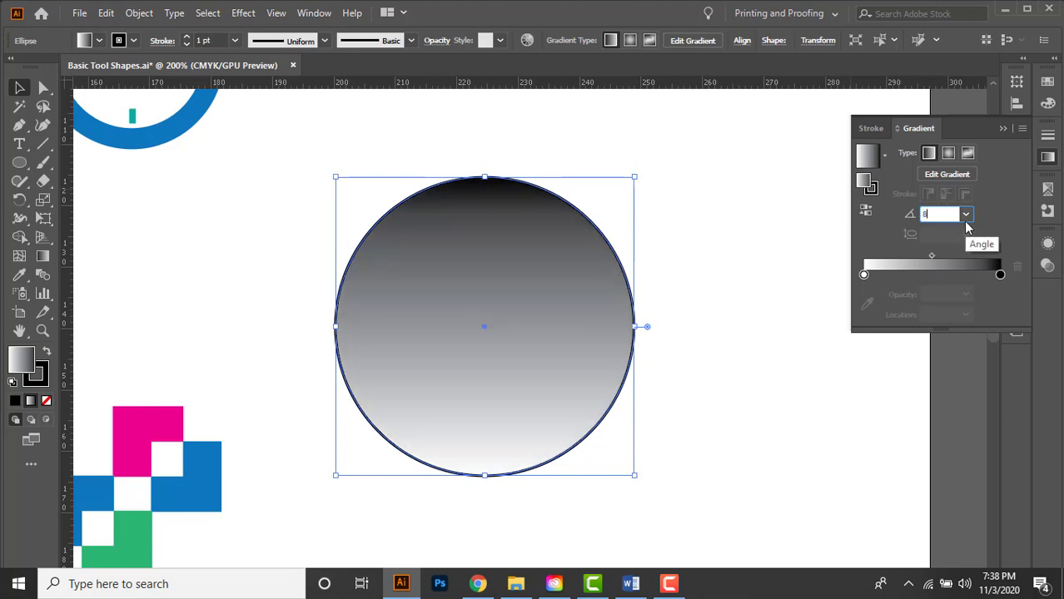
key(Return)
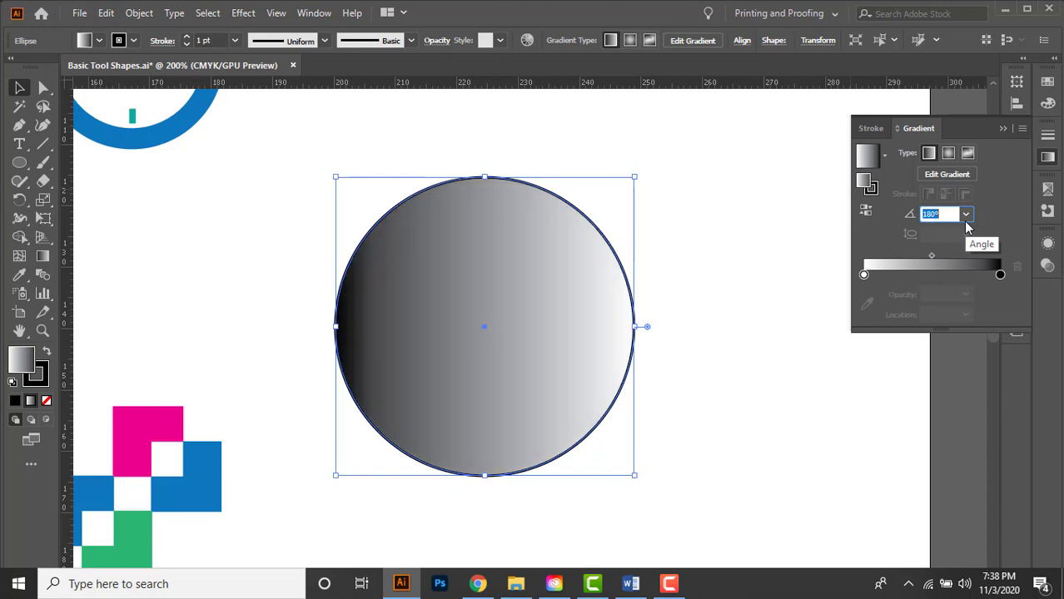
text(0)
key(Return)
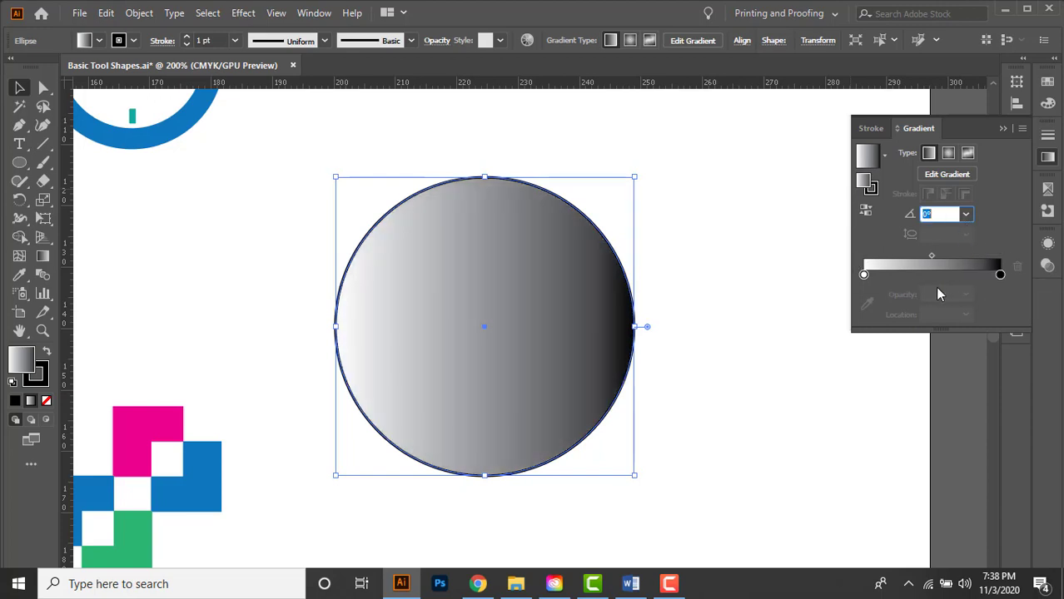
Step: Slide the white and black gradient stops inward and try several positions, leaving the white stop at about 13%
click(864, 275)
click(999, 274)
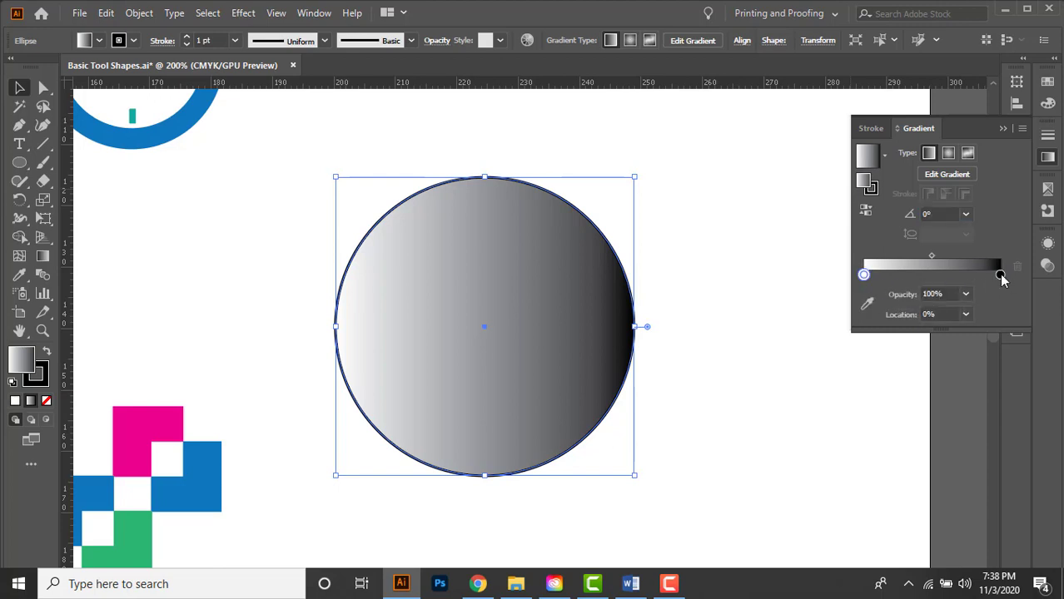
drag(864, 275, 895, 274)
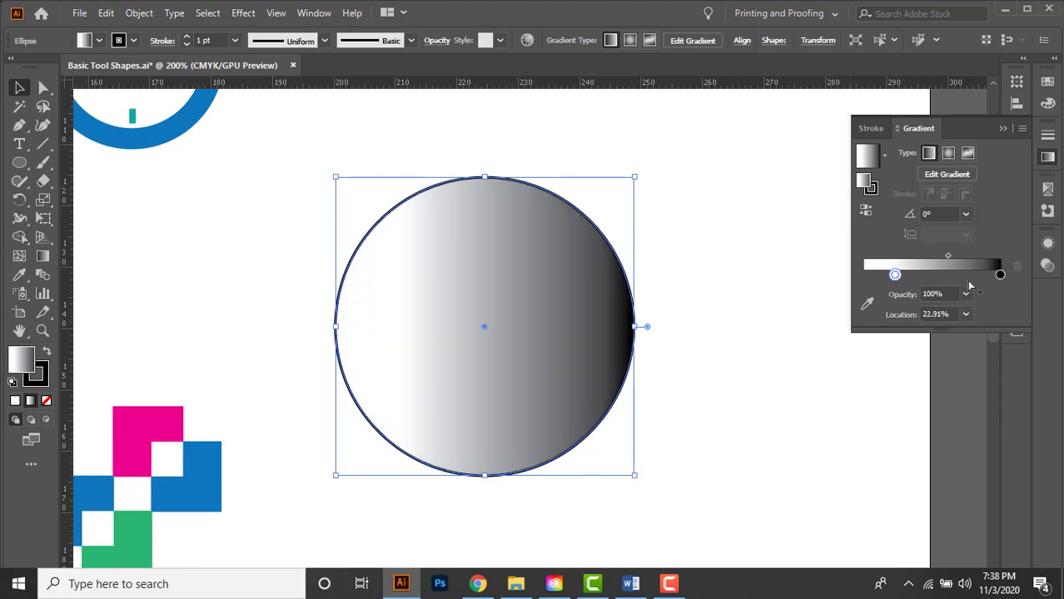
drag(999, 275, 980, 276)
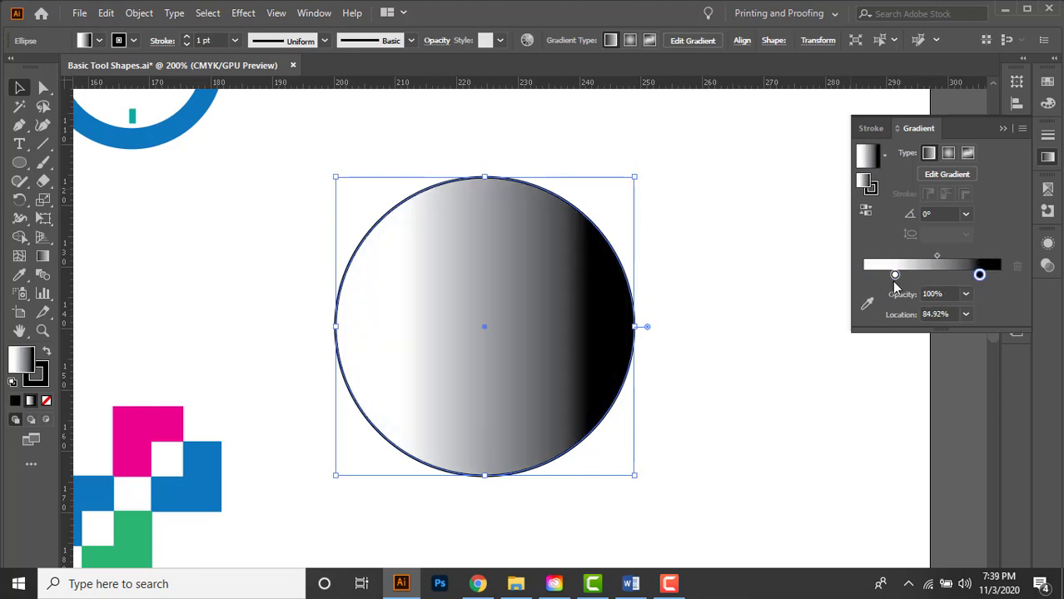
mouse_move(893, 276)
mouse_down()
mouse_move(905, 275)
mouse_move(892, 275)
mouse_up()
click(940, 315)
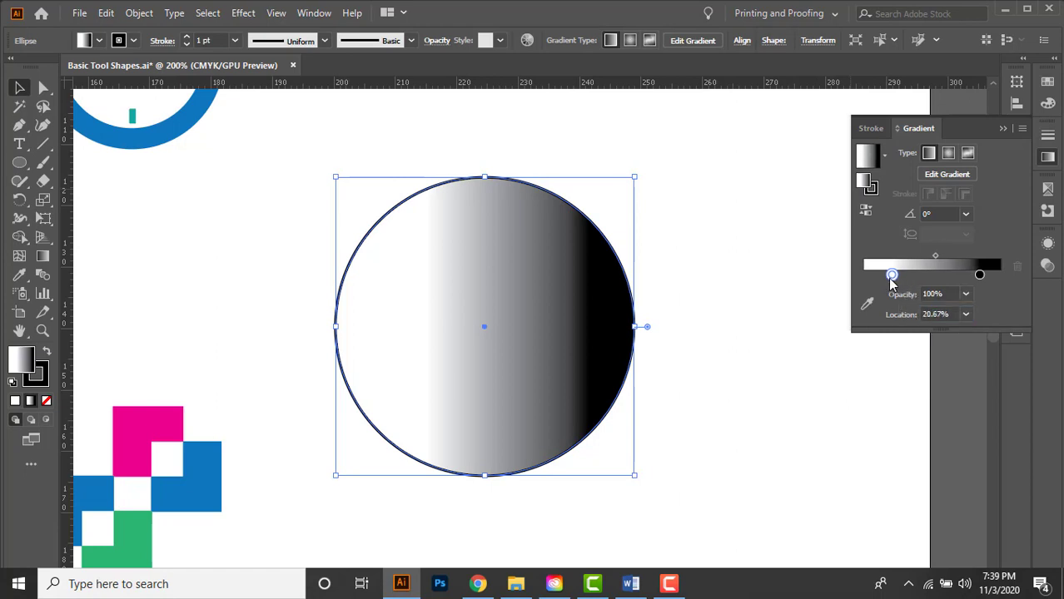
drag(979, 275, 985, 275)
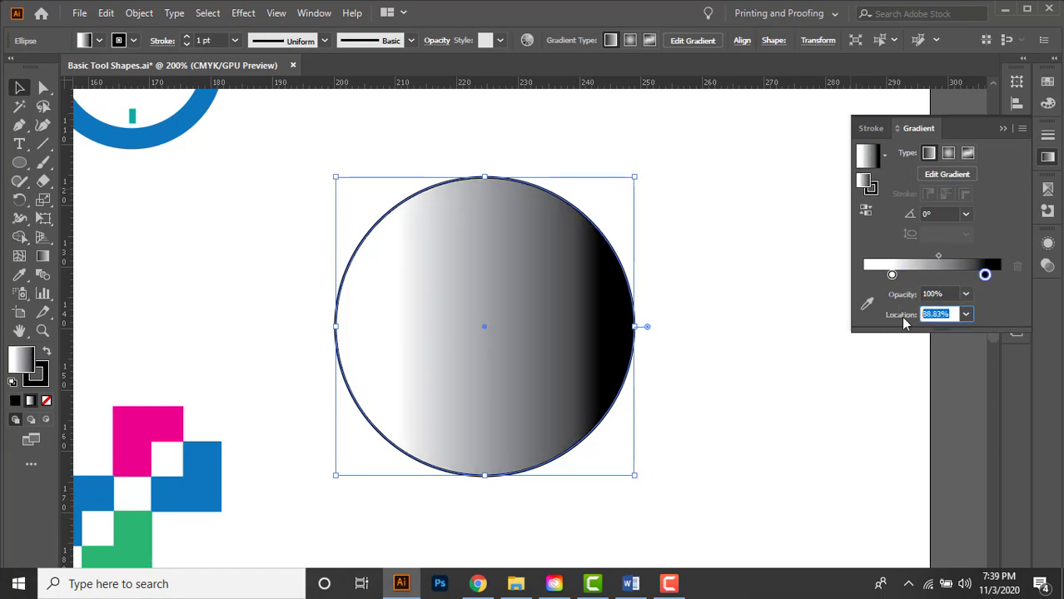
drag(892, 277, 880, 282)
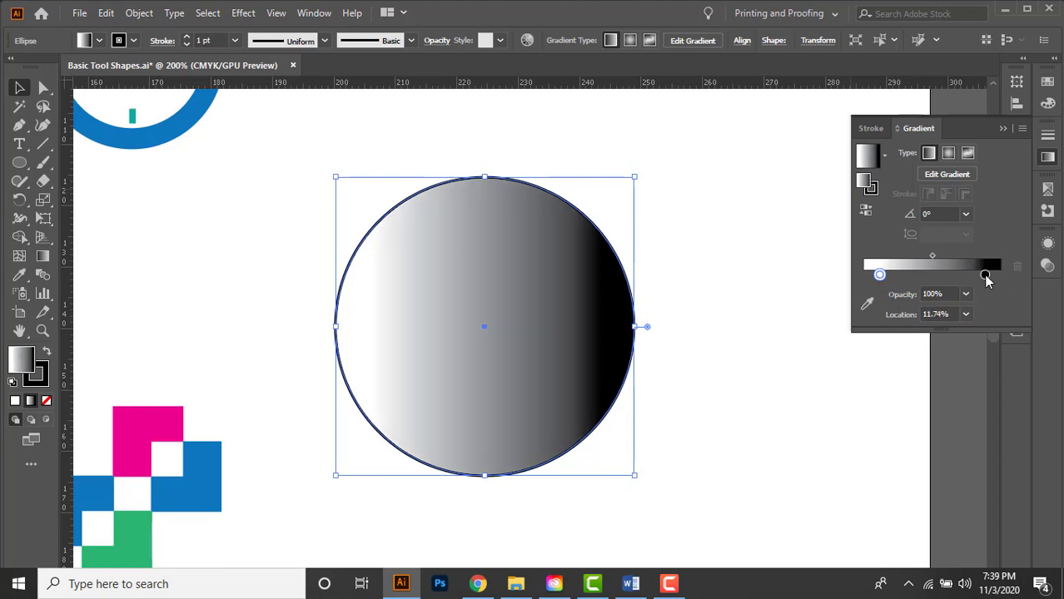
drag(985, 280, 989, 275)
drag(878, 275, 880, 275)
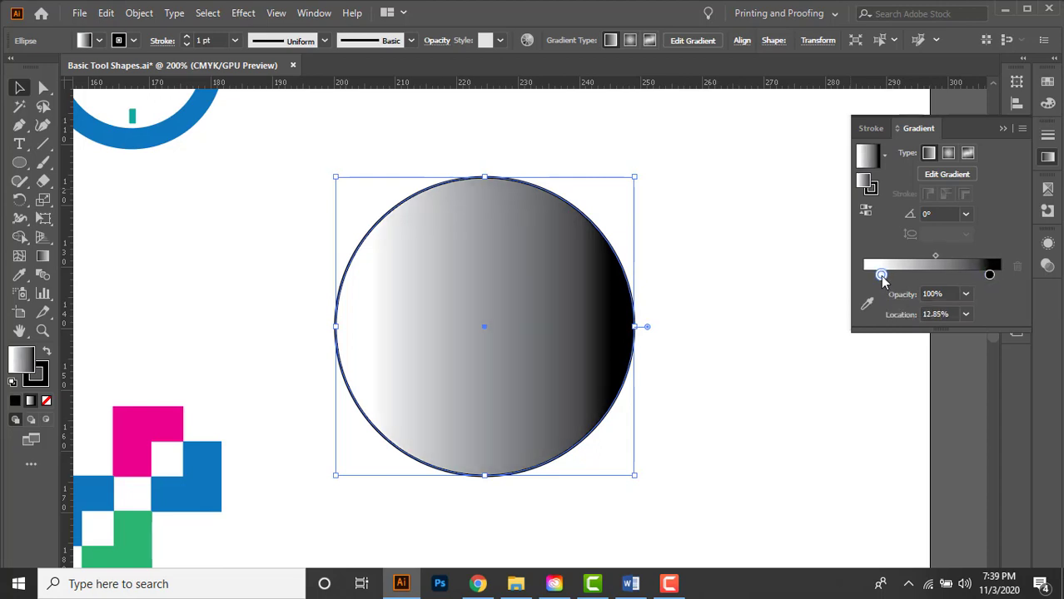
Step: Try several exact location values for the white gradient stop, including 18%, and finish at 14%
click(953, 314)
text(21)
key(Return)
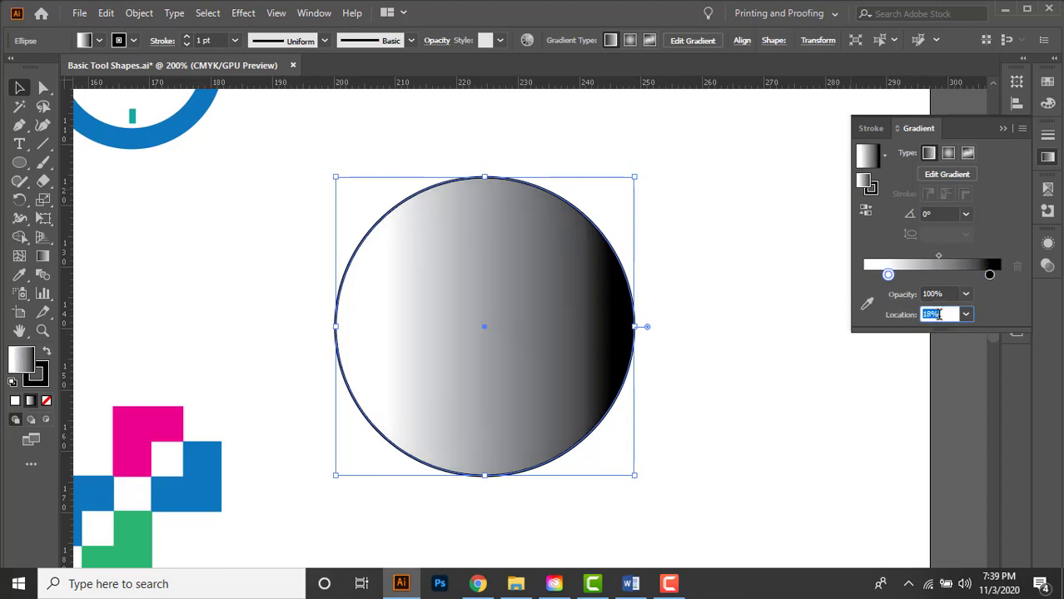
scroll(945, 315, down, 12)
scroll(948, 315, up, 5)
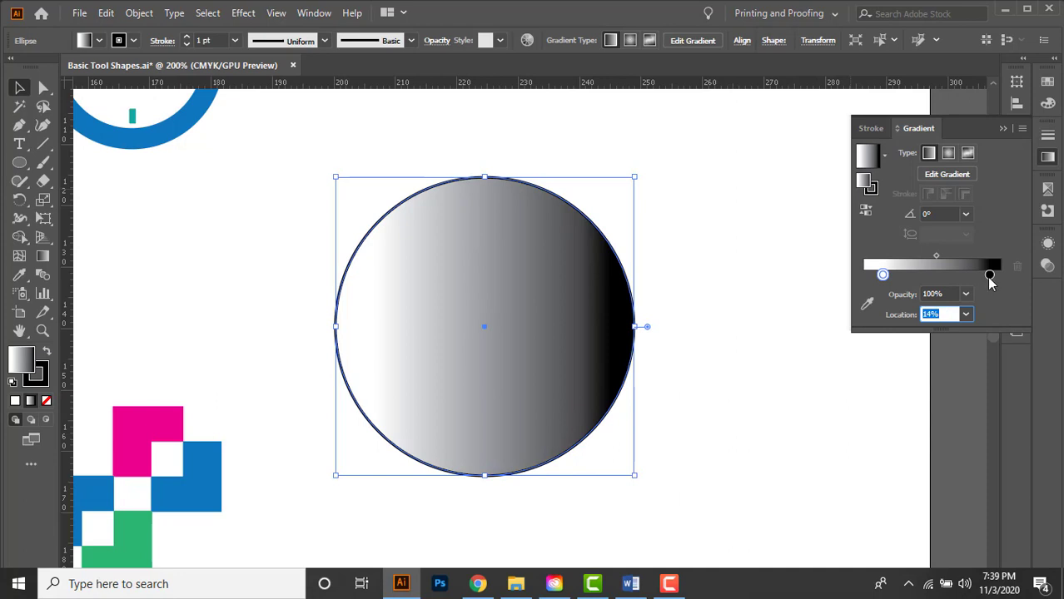
Step: Try locations such as 96% and 87% for the black gradient stop, and finish at 89%
click(989, 277)
click(948, 314)
scroll(947, 314, down, 4)
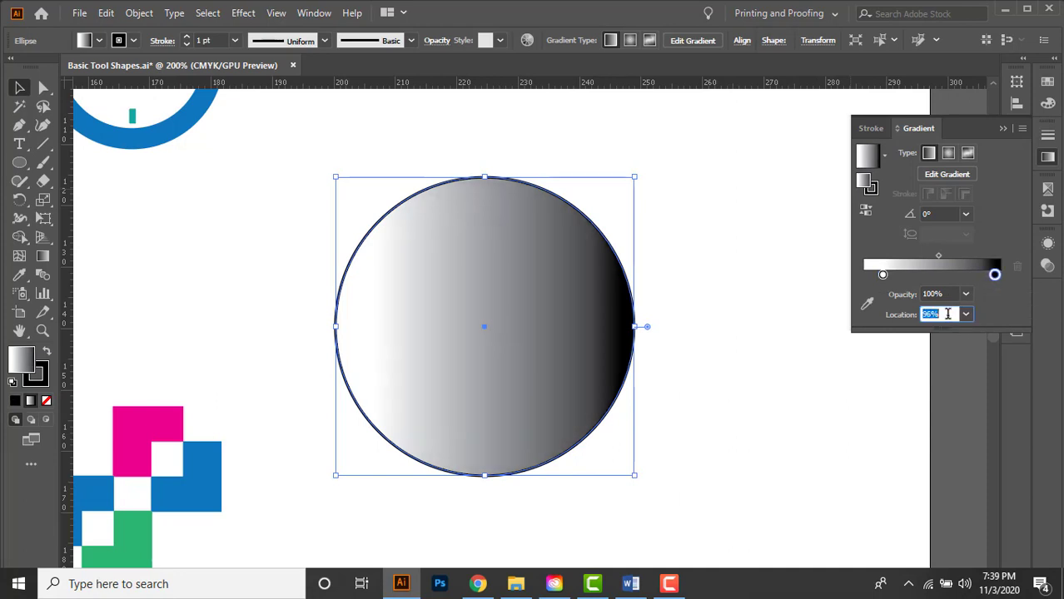
scroll(948, 314, down, 9)
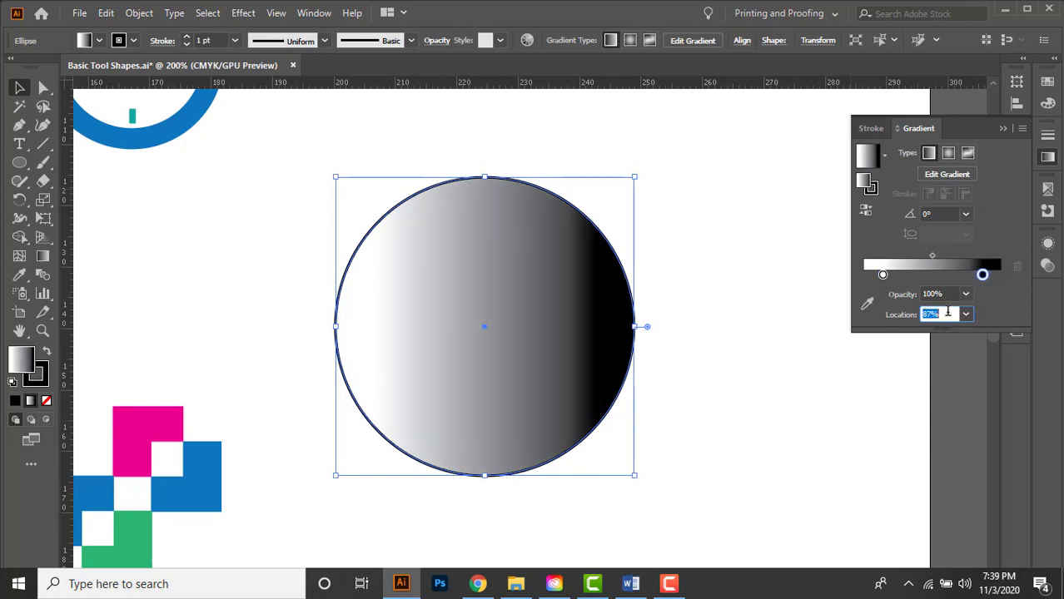
scroll(947, 312, down, 3)
scroll(947, 312, up, 5)
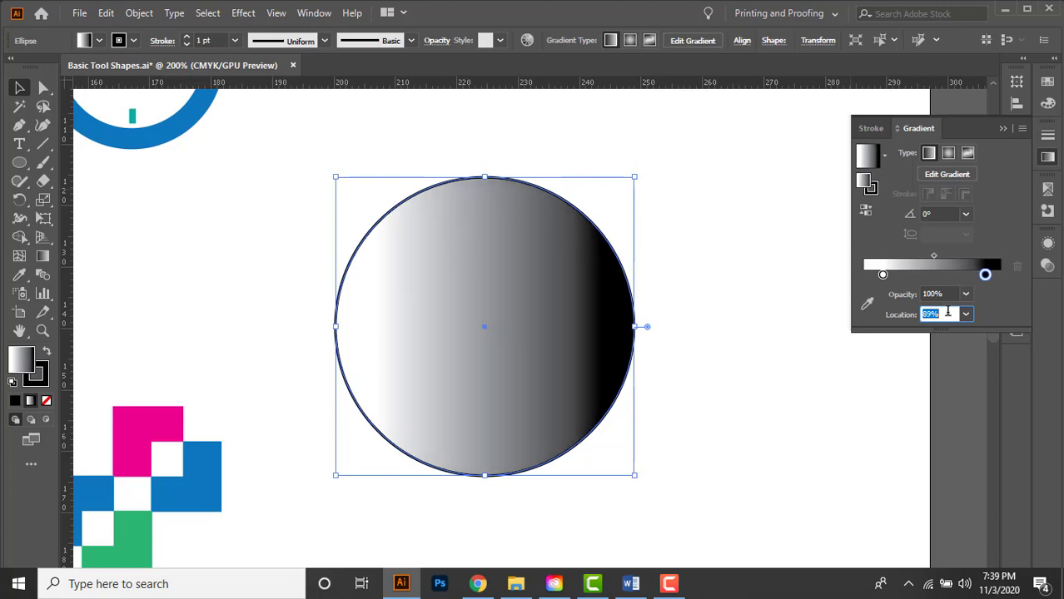
Step: Move the white stop back to the gradient's start and the black stop to 100%, with the midpoint shifted to about 47%
drag(882, 275, 867, 275)
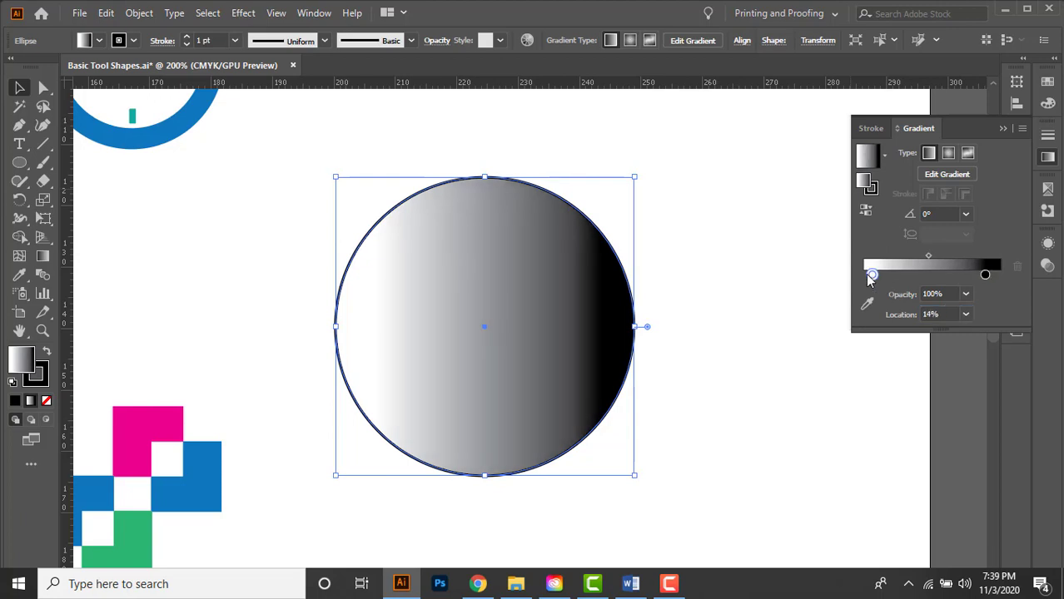
click(925, 256)
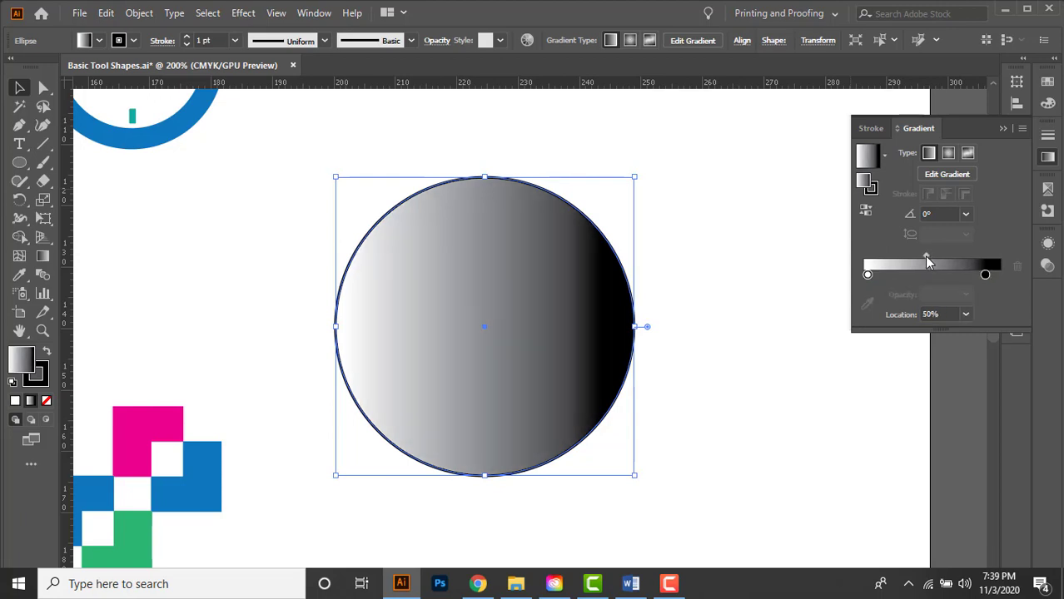
mouse_move(924, 255)
mouse_down()
mouse_move(940, 256)
mouse_move(908, 259)
mouse_move(930, 261)
mouse_up()
drag(989, 279, 1002, 280)
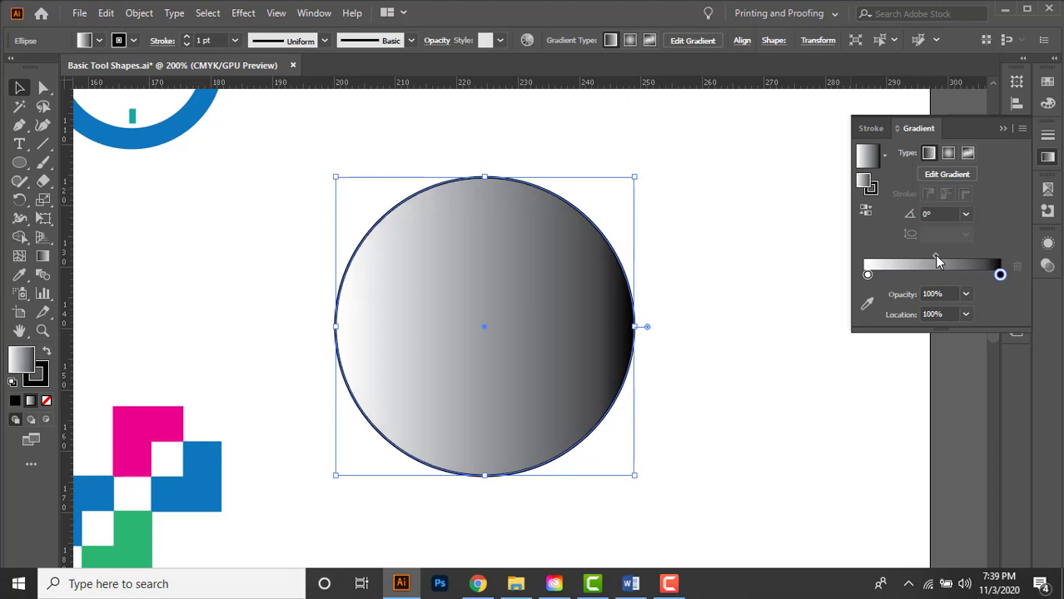
mouse_move(934, 253)
mouse_down()
mouse_move(913, 256)
mouse_move(948, 258)
mouse_move(921, 260)
mouse_move(931, 262)
mouse_up()
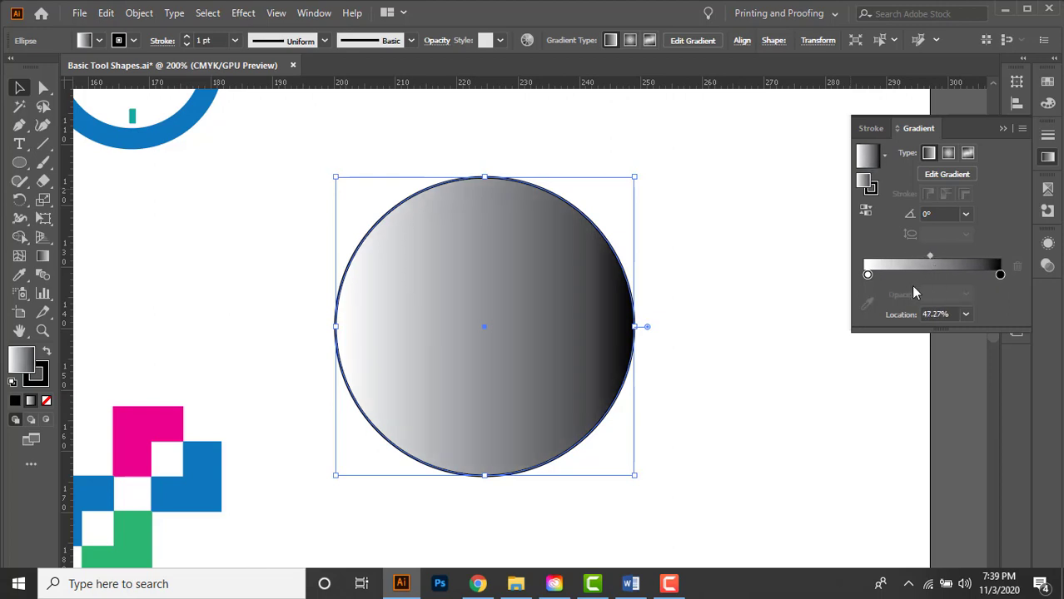
click(868, 276)
drag(866, 276, 860, 277)
Step: Mix a muted red for the gradient's start stop, ending with CMYK values 16, 74, 59 and 9%
double_click(862, 276)
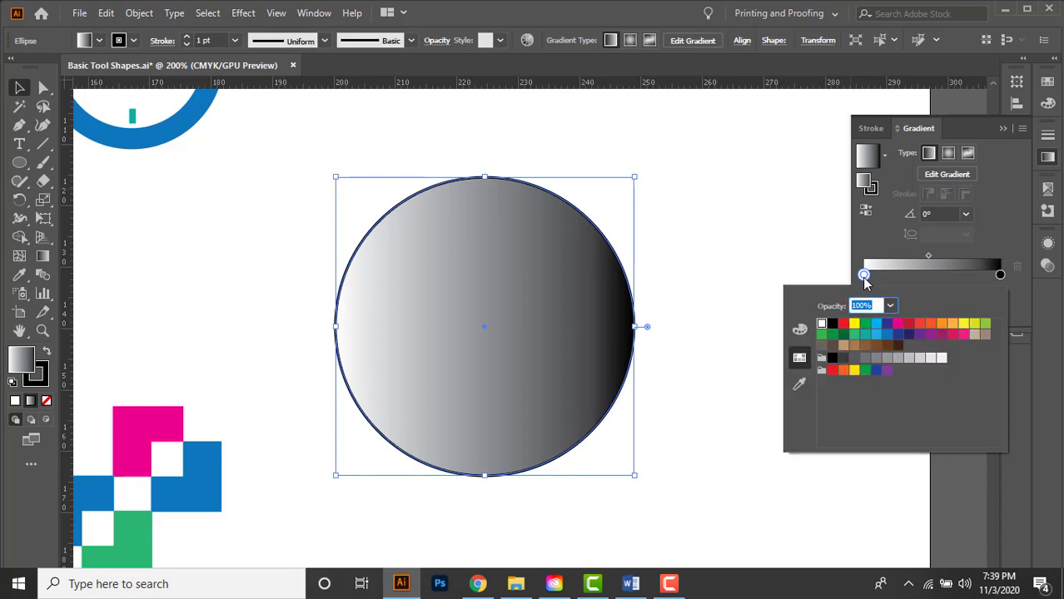
click(800, 330)
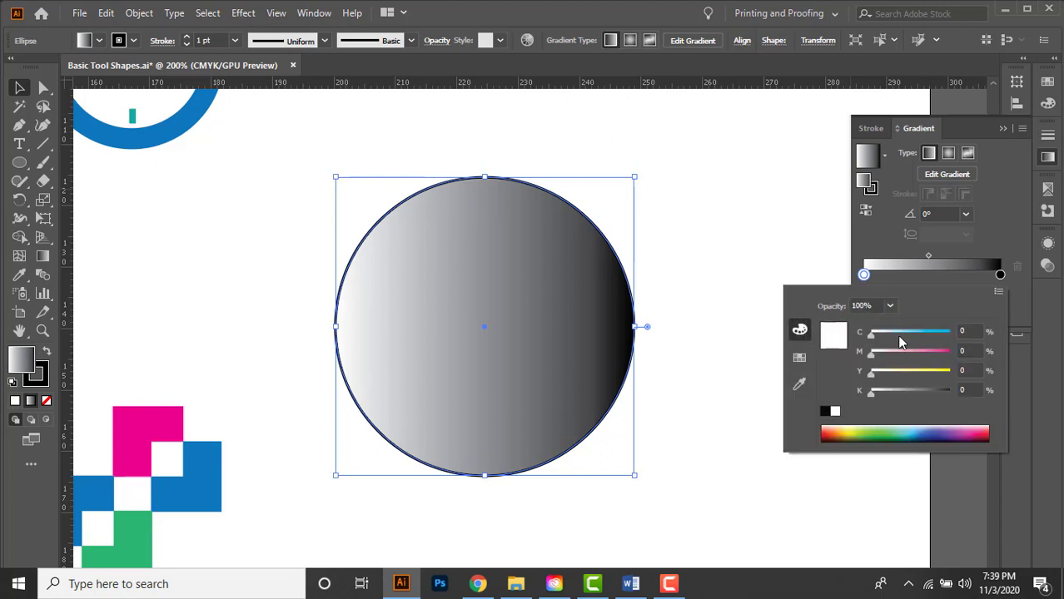
drag(872, 334, 929, 357)
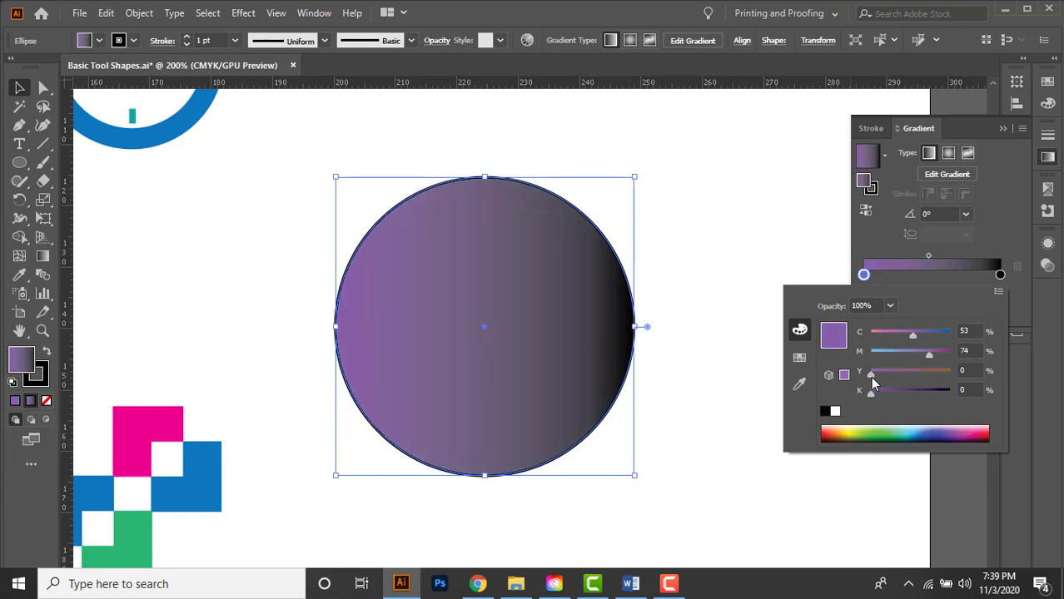
drag(869, 376, 896, 393)
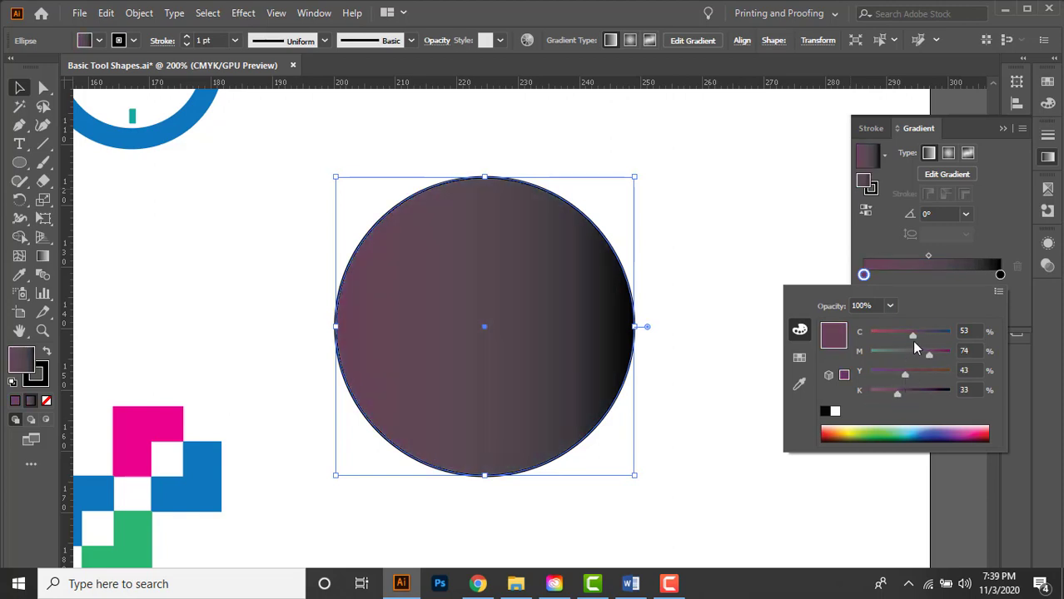
drag(912, 336, 875, 335)
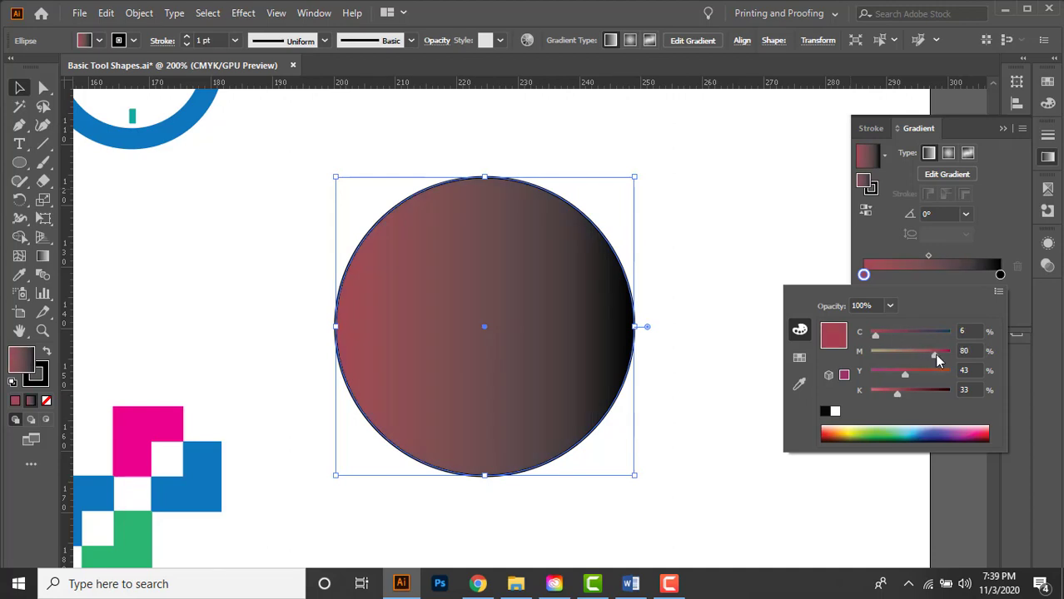
drag(894, 393, 877, 393)
drag(877, 336, 884, 339)
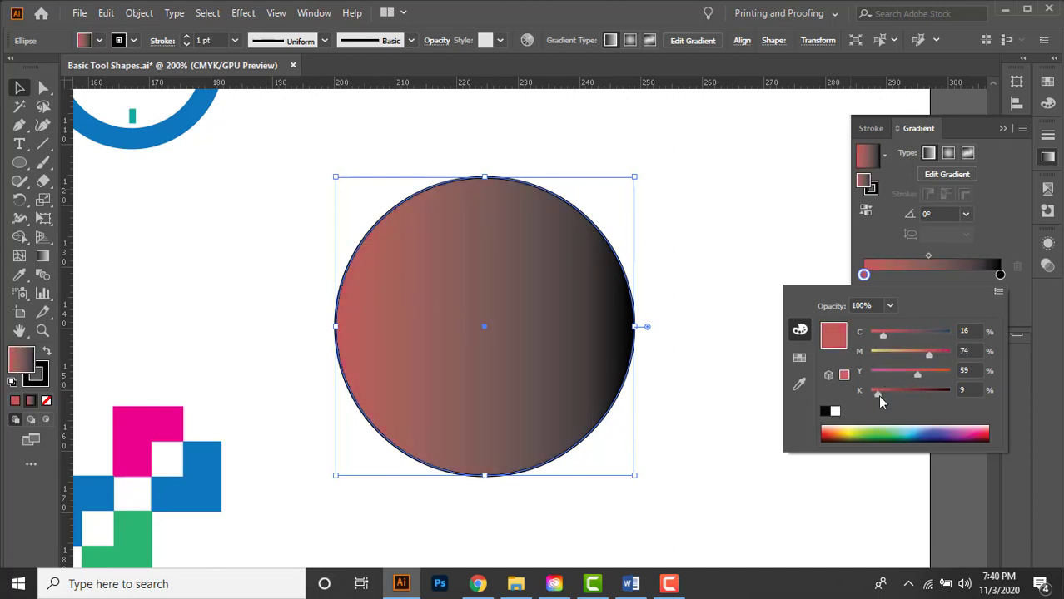
Step: Try red, yellow, green, cyan, magenta and other swatches on the start stop, finishing with light blue
click(800, 359)
click(843, 324)
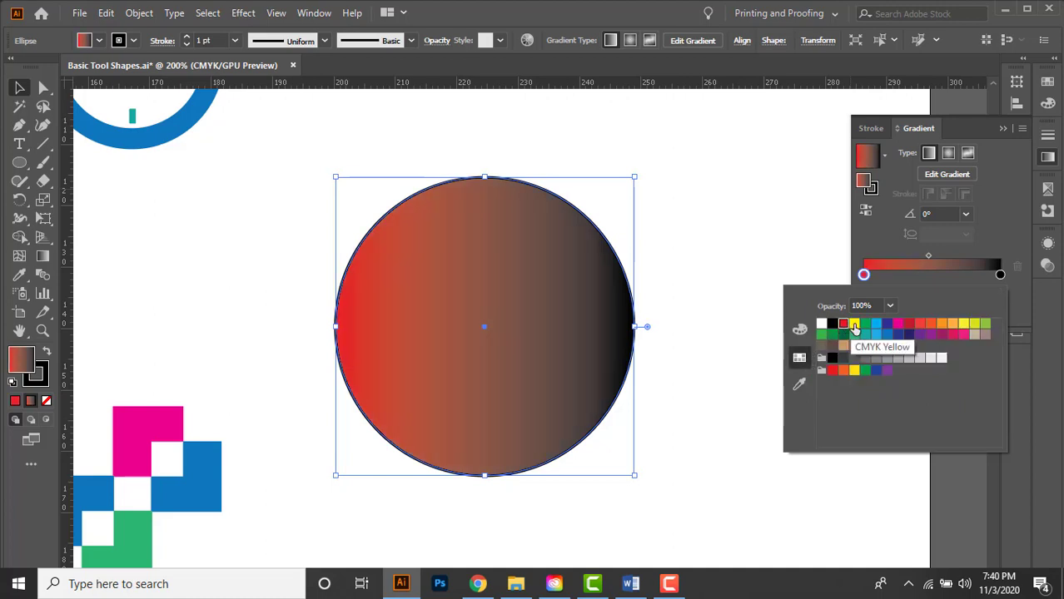
click(854, 323)
click(865, 324)
click(875, 324)
click(897, 323)
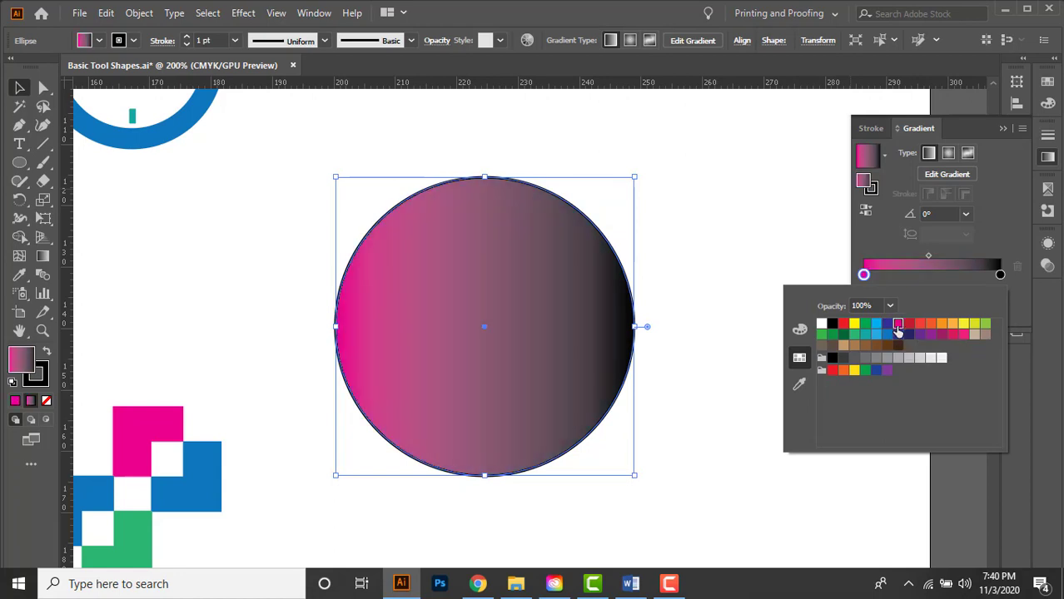
click(919, 323)
click(887, 344)
click(875, 336)
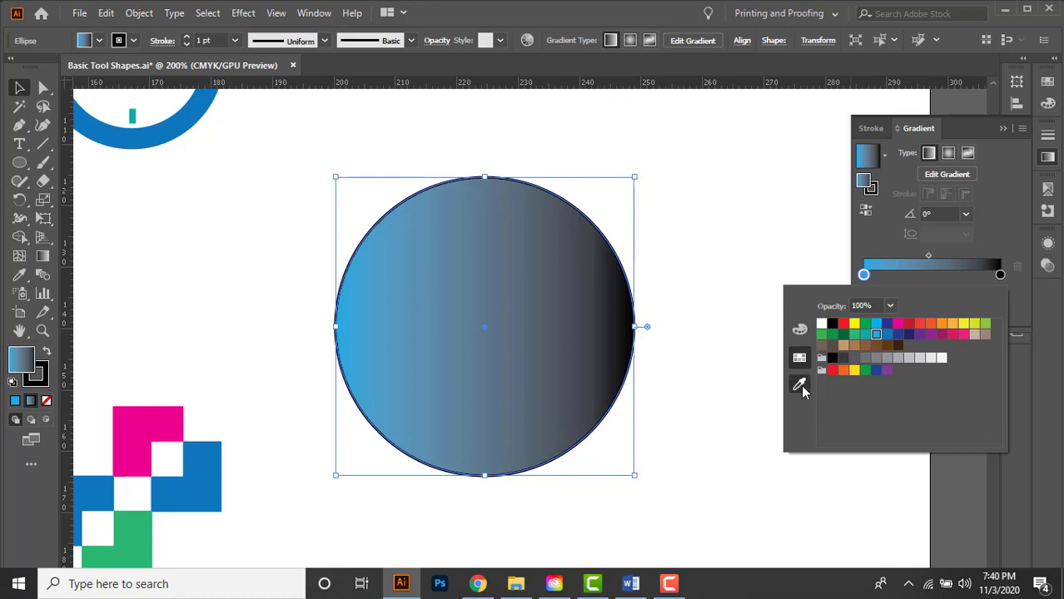
Step: Sample start-stop colours from the artwork with the eyedropper: the clock's teal, the pins' greens, the badge's black, the flower's purple and the grey canvas
click(802, 389)
key(ctrl+minus)
scroll(791, 363, down, 1)
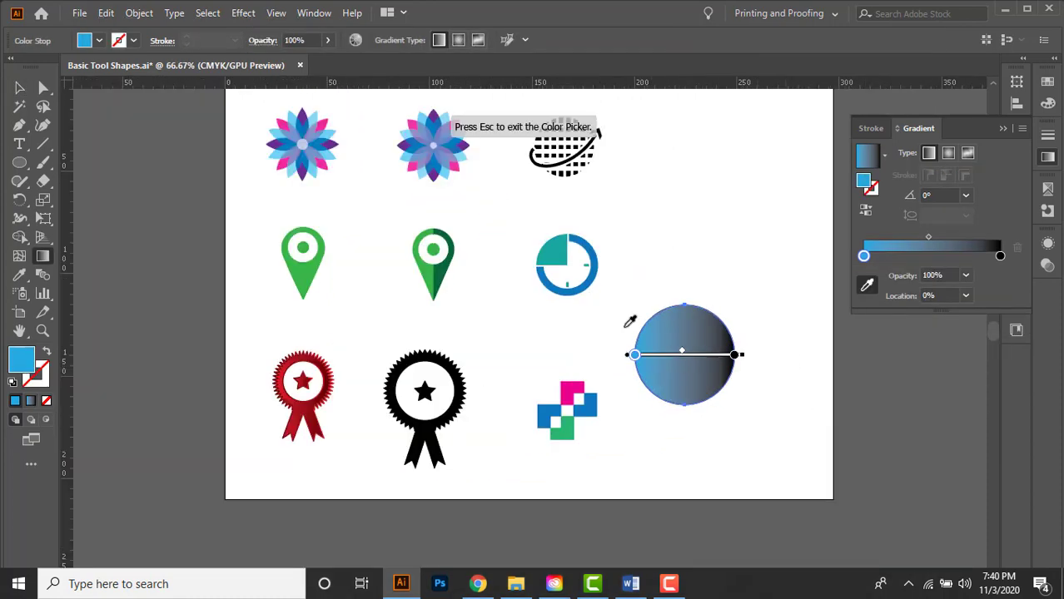
scroll(651, 246, up, 1)
click(523, 250)
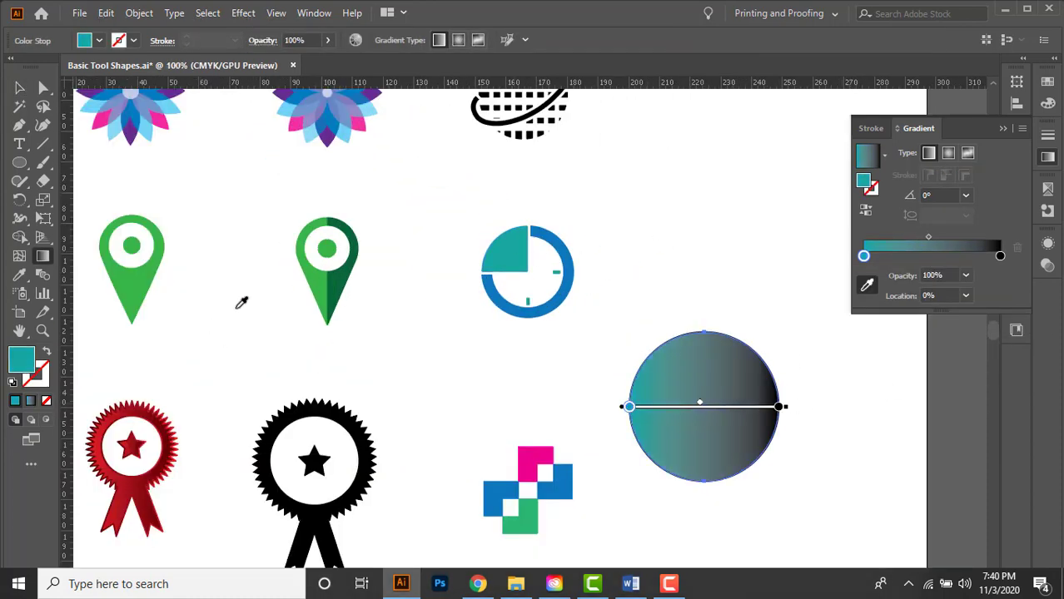
click(314, 272)
click(341, 277)
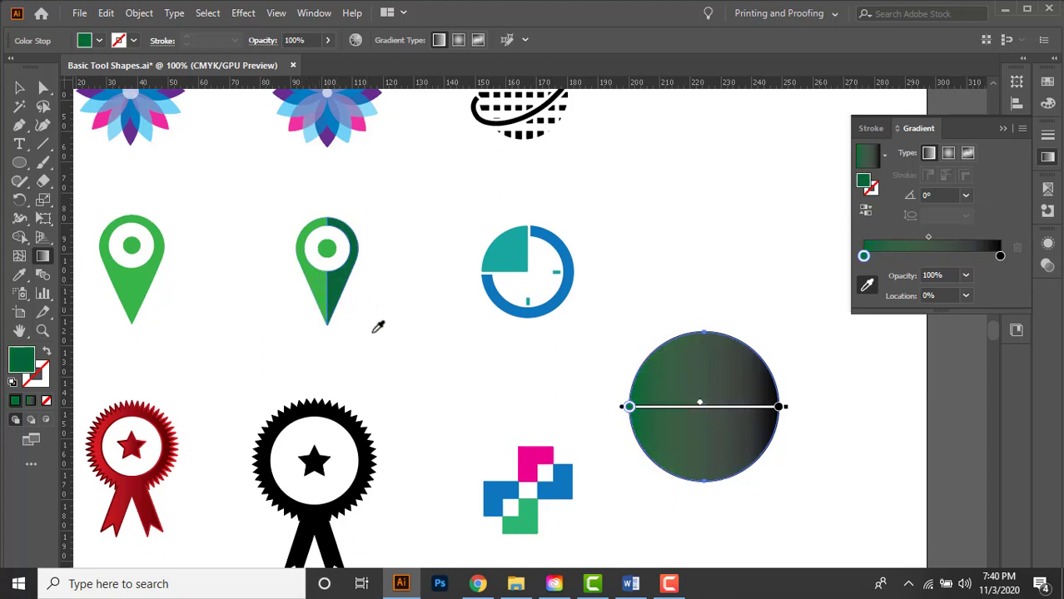
click(338, 402)
click(129, 279)
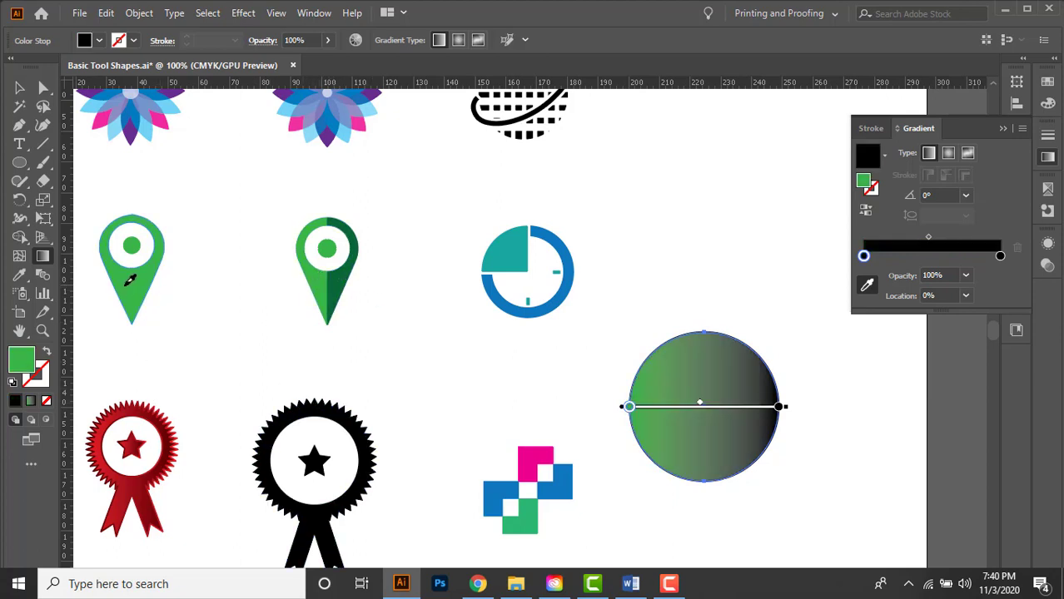
click(333, 133)
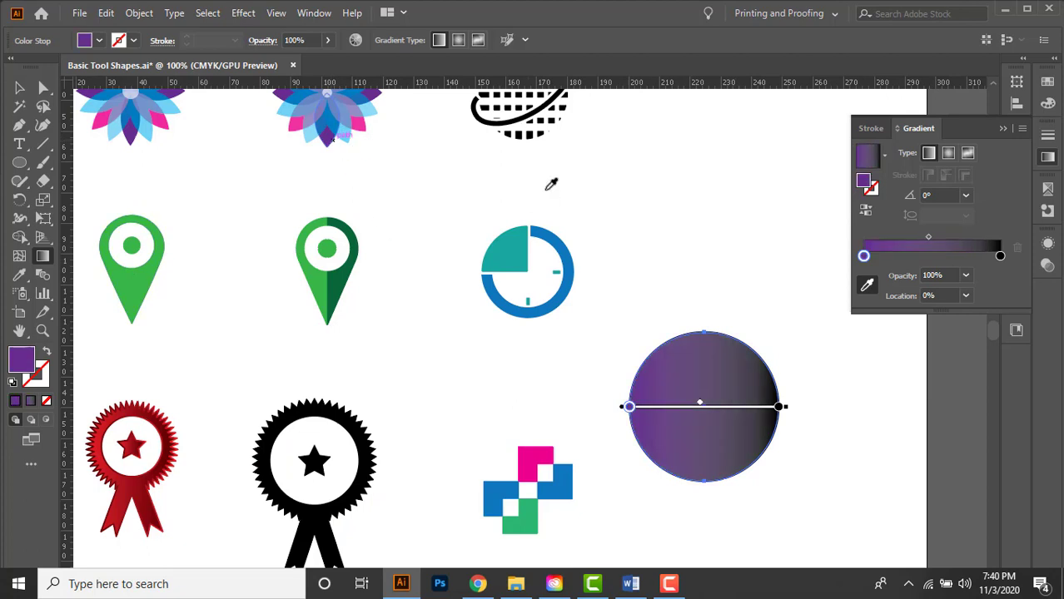
click(925, 398)
click(960, 376)
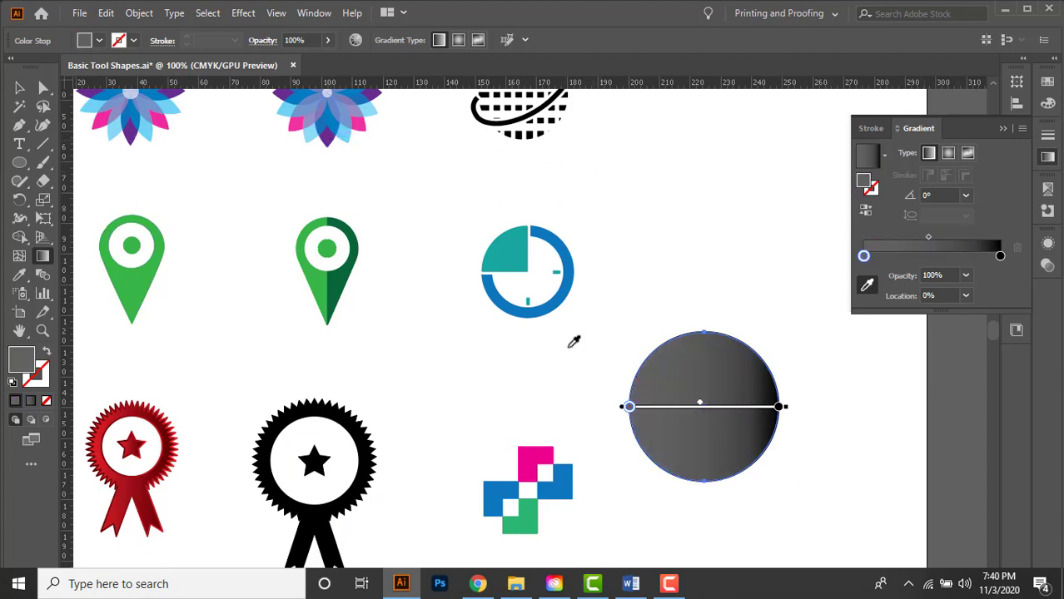
Step: Sample the clock ring's blue and then the pixel logo's magenta for the start stop, keep magenta and leave colour sampling
click(550, 306)
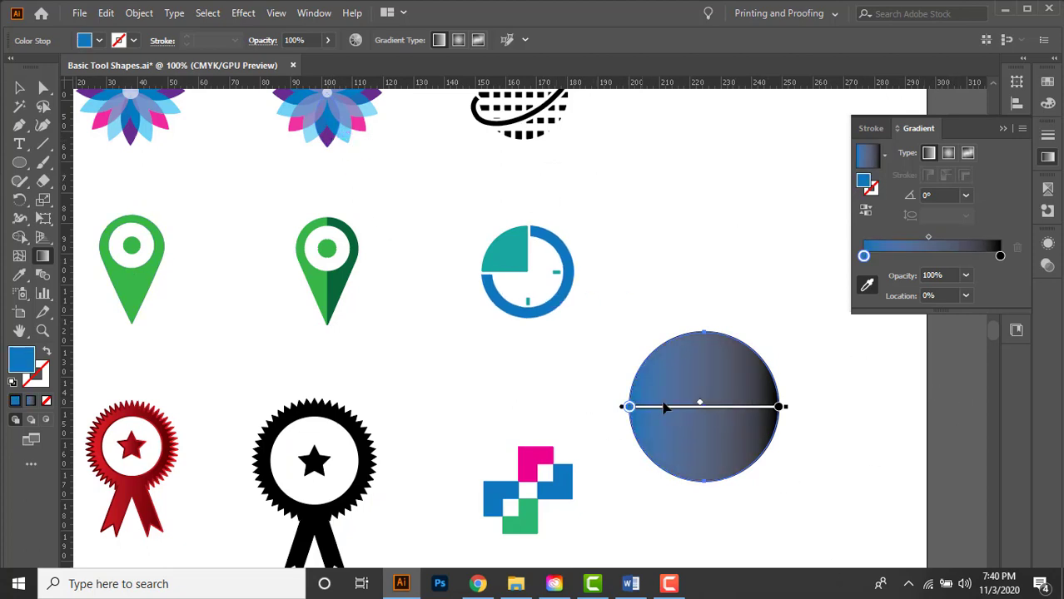
click(542, 453)
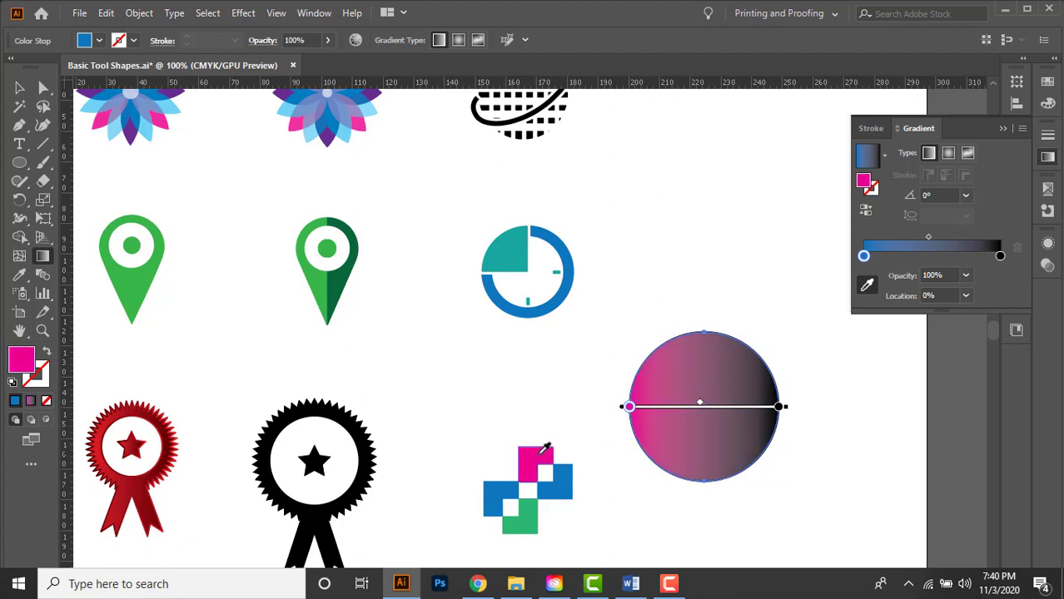
click(867, 288)
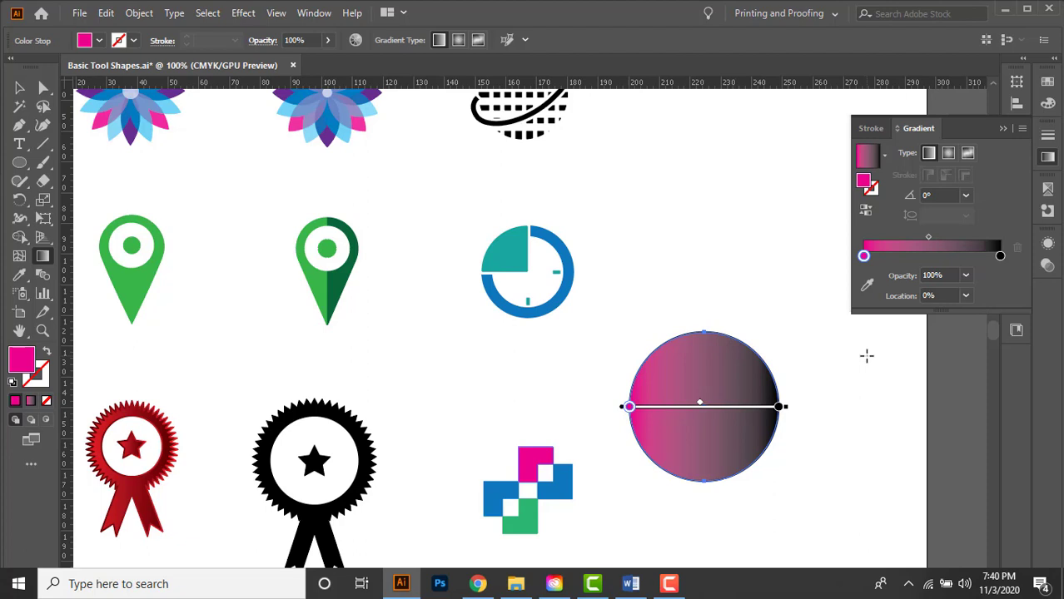
Step: Recolour the gradient's end stop to magenta and refine it to salmon with CMYK values 0, 59, 43 and 0%
click(1000, 257)
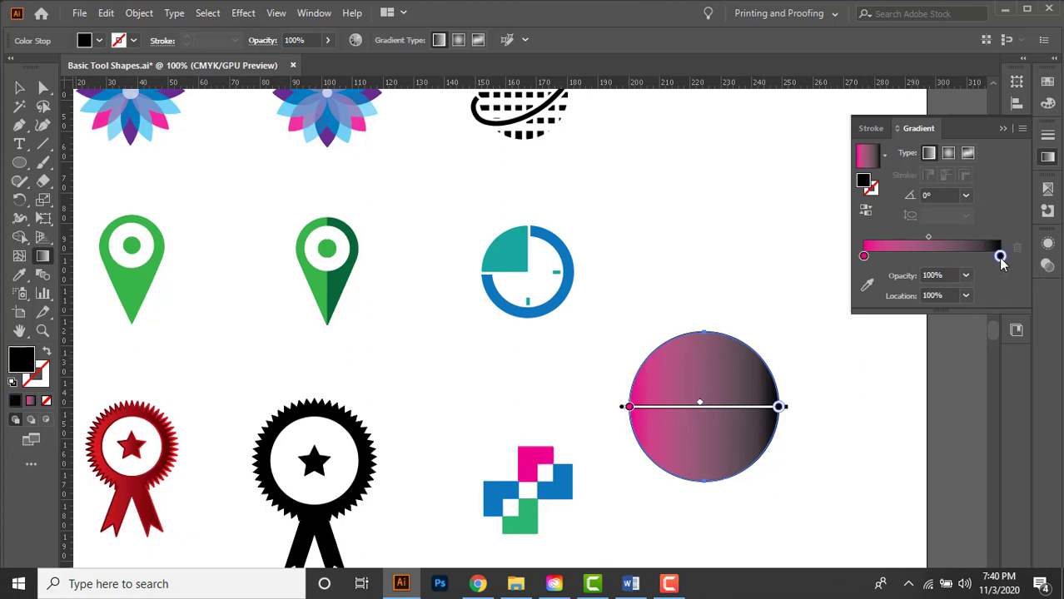
double_click(1000, 257)
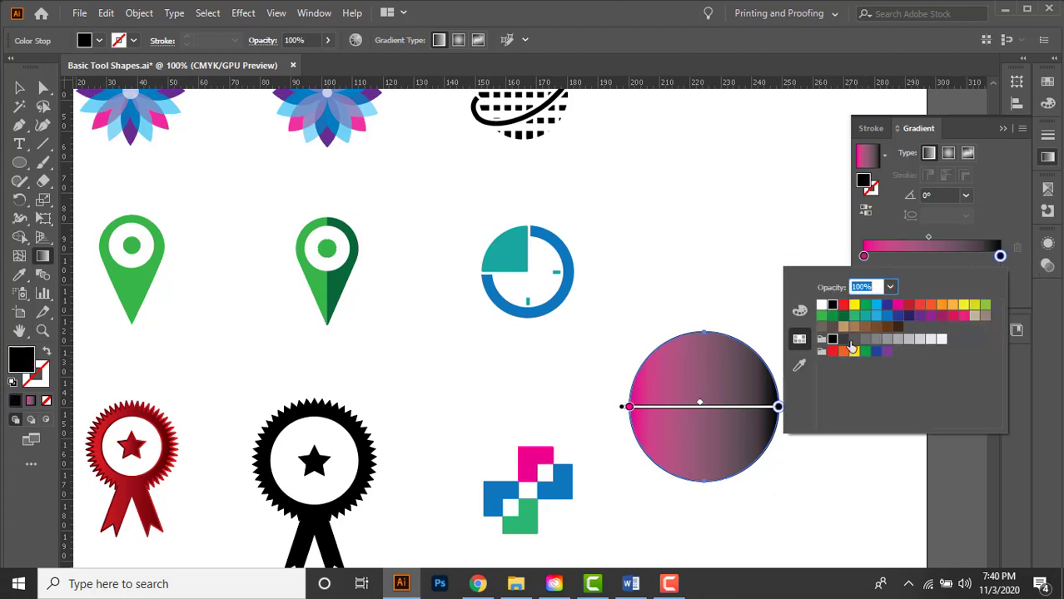
click(843, 316)
click(876, 314)
click(896, 308)
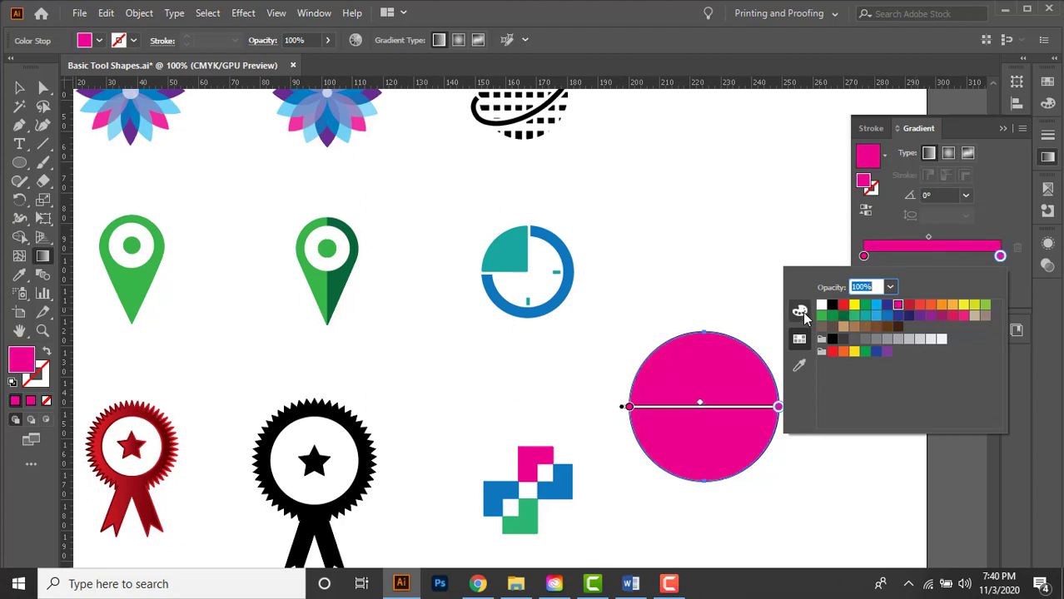
click(799, 310)
click(916, 337)
click(905, 353)
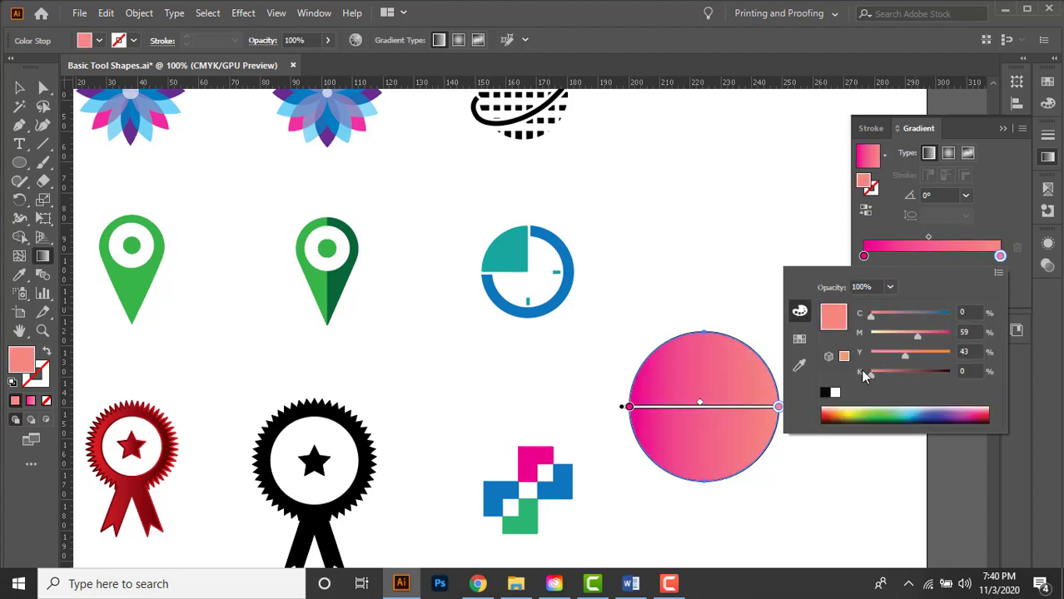
click(988, 265)
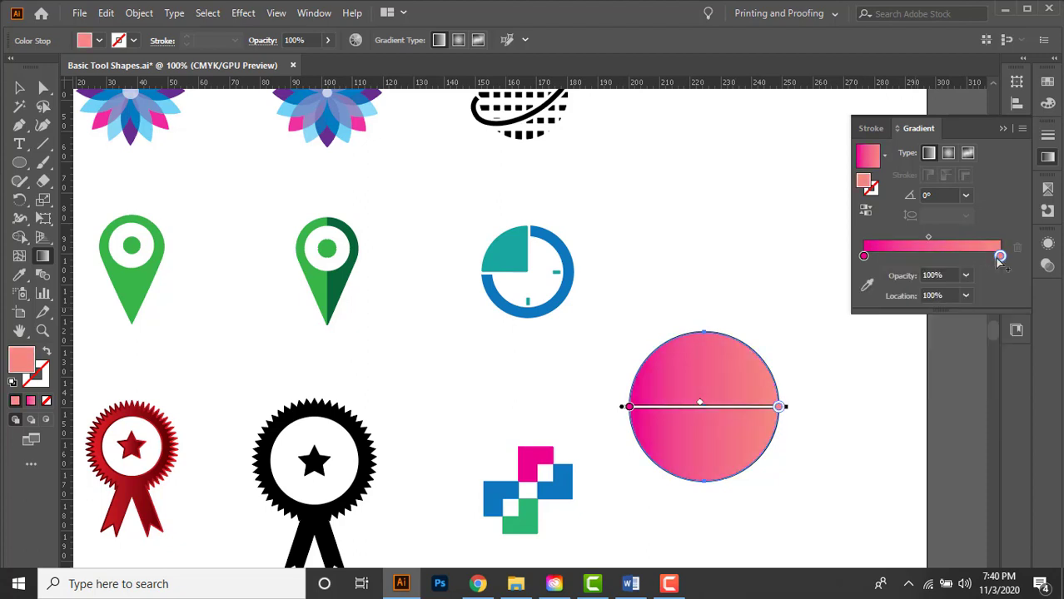
Step: Add four intermediate colour stops to the circle's gradient at about 20, 44, 65 and 83%
click(891, 258)
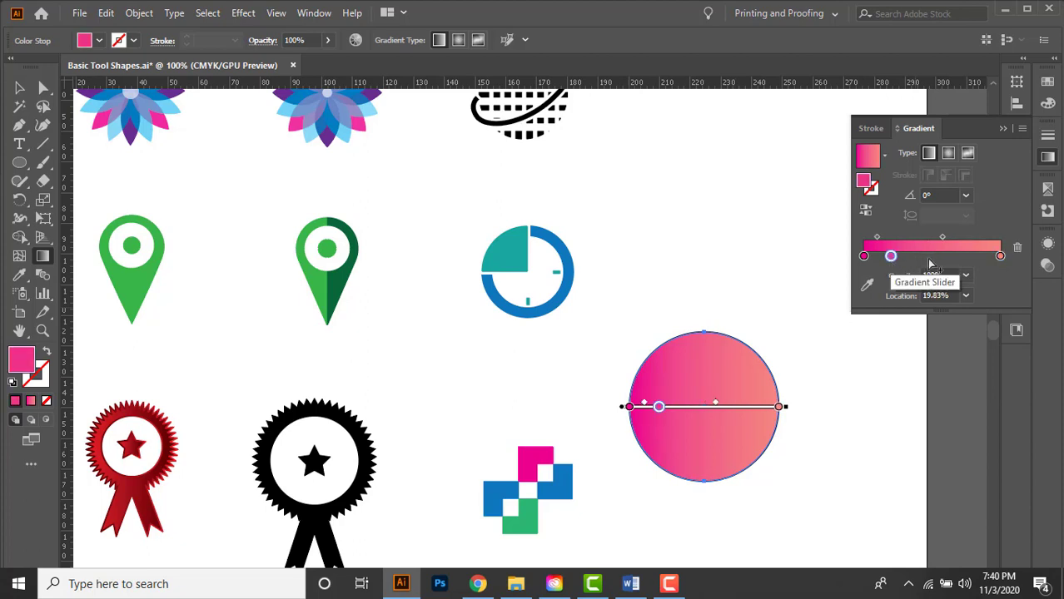
click(925, 257)
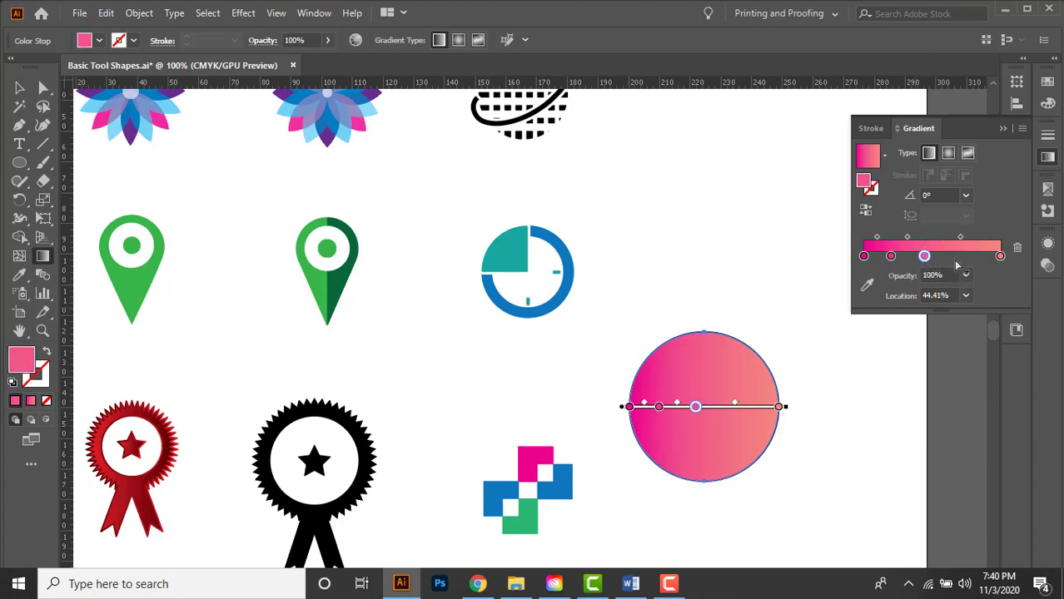
click(951, 256)
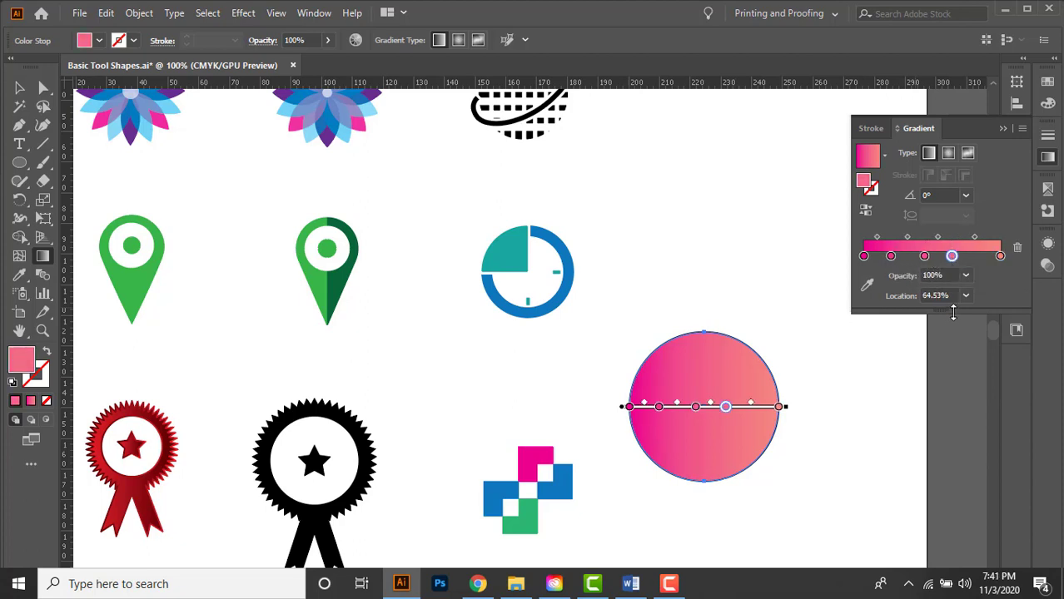
click(976, 256)
Step: Try a dark blue swatch on the stop at about 44% and replace it with crimson
click(924, 257)
double_click(924, 256)
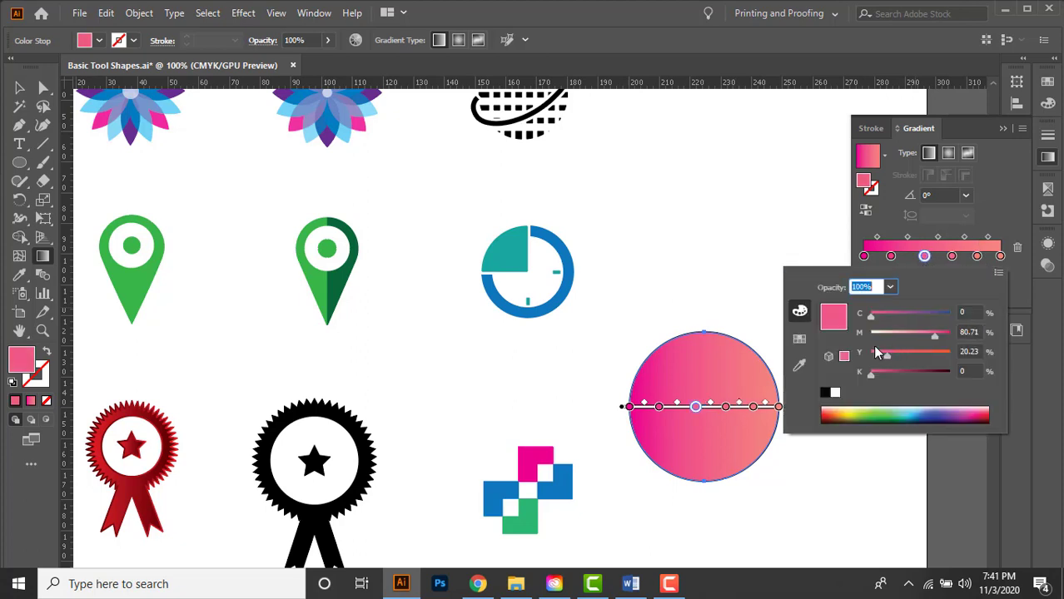
click(799, 339)
click(897, 316)
click(954, 318)
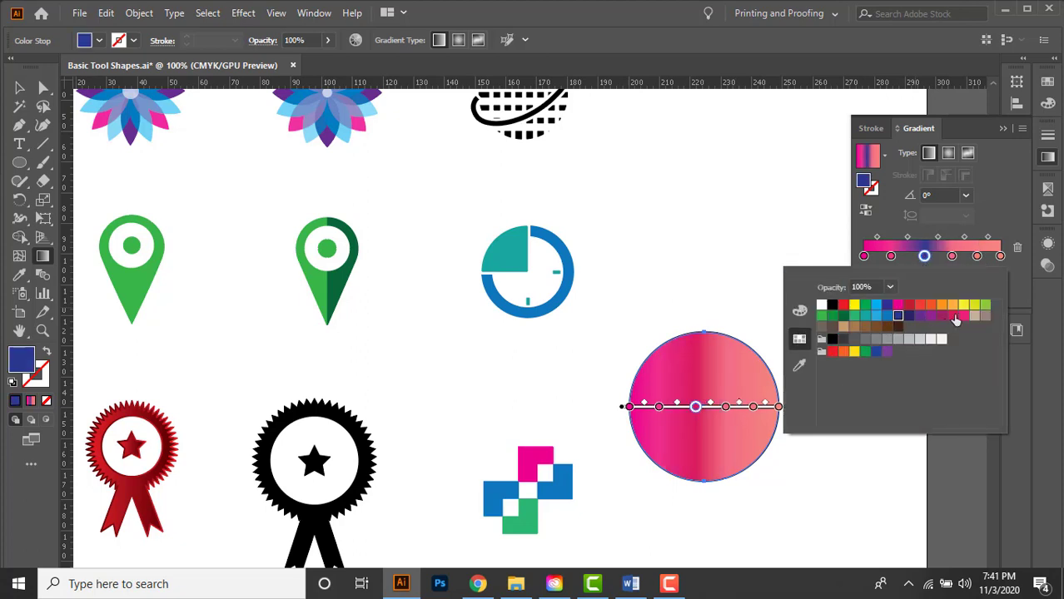
Step: Recolour the intermediate stop at about 83% with the orange swatch
click(976, 257)
click(977, 256)
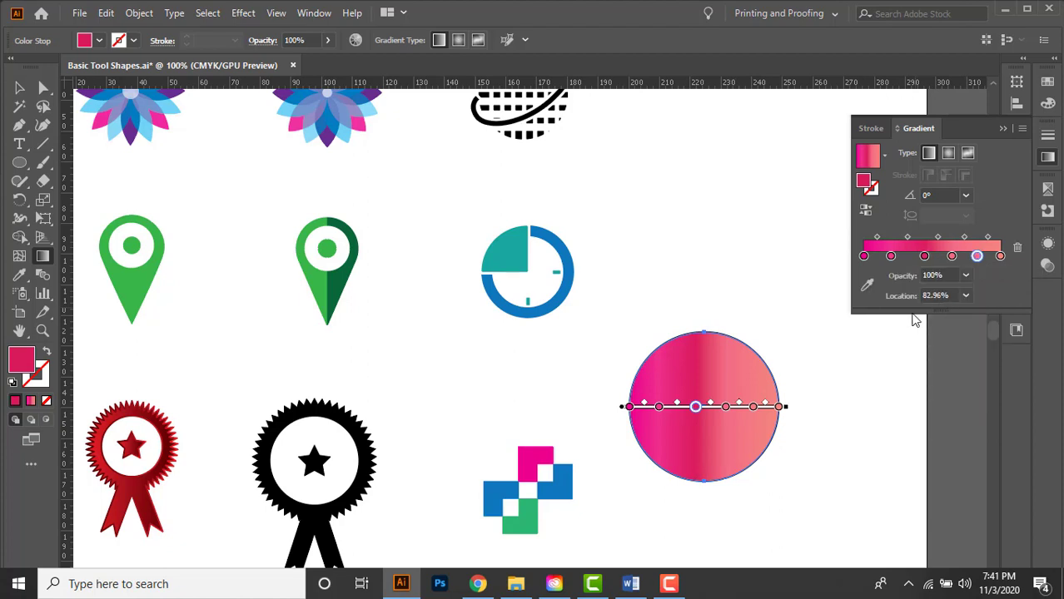
double_click(977, 256)
click(919, 306)
click(940, 304)
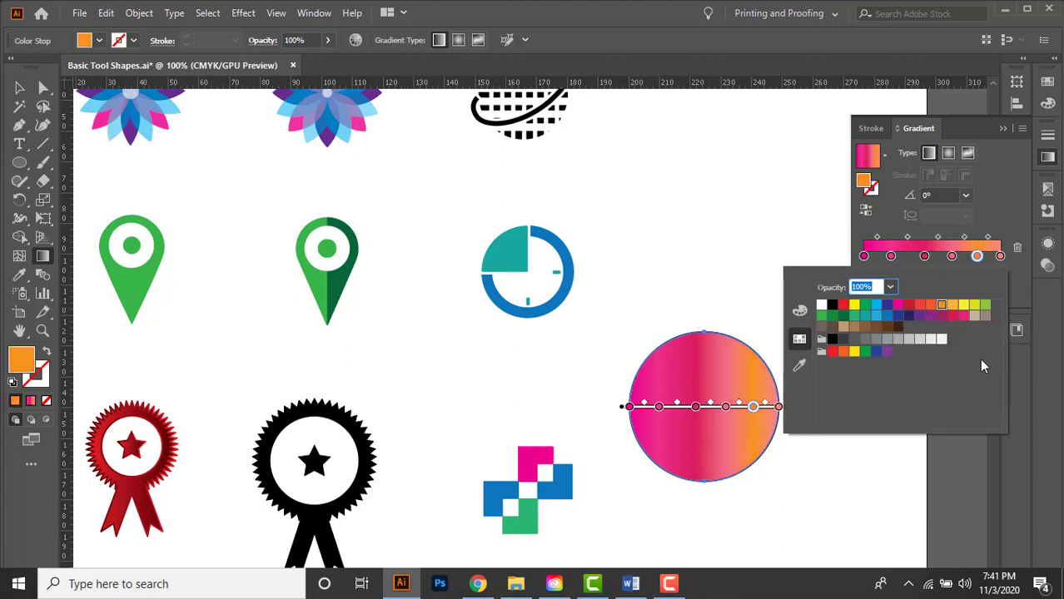
click(905, 240)
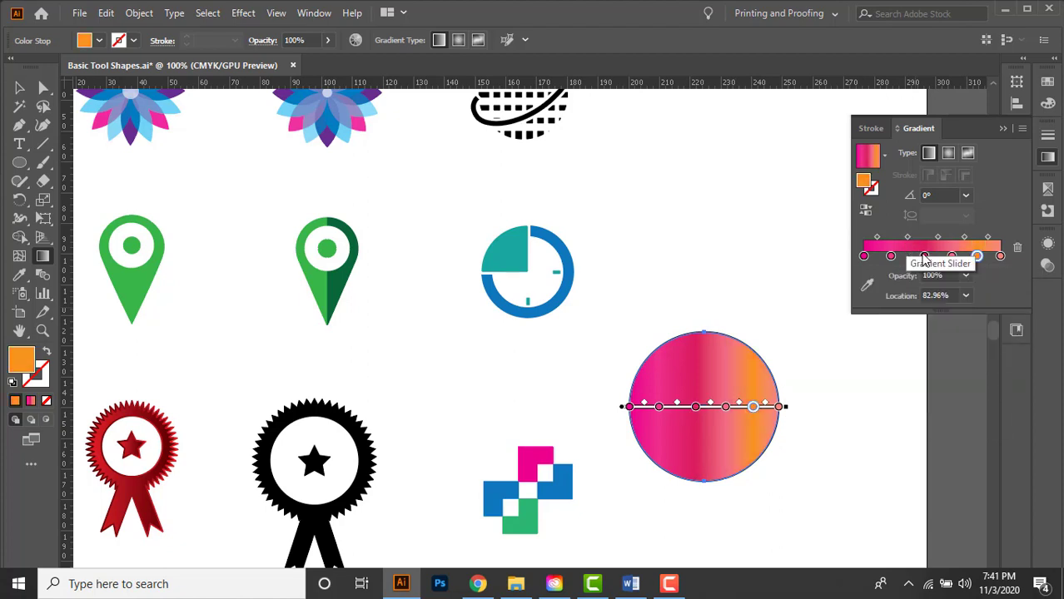
Step: Set the stop at about 20% to dark blue and shift the crimson and pink middle stops along the gradient
drag(924, 256, 919, 256)
click(891, 256)
double_click(891, 256)
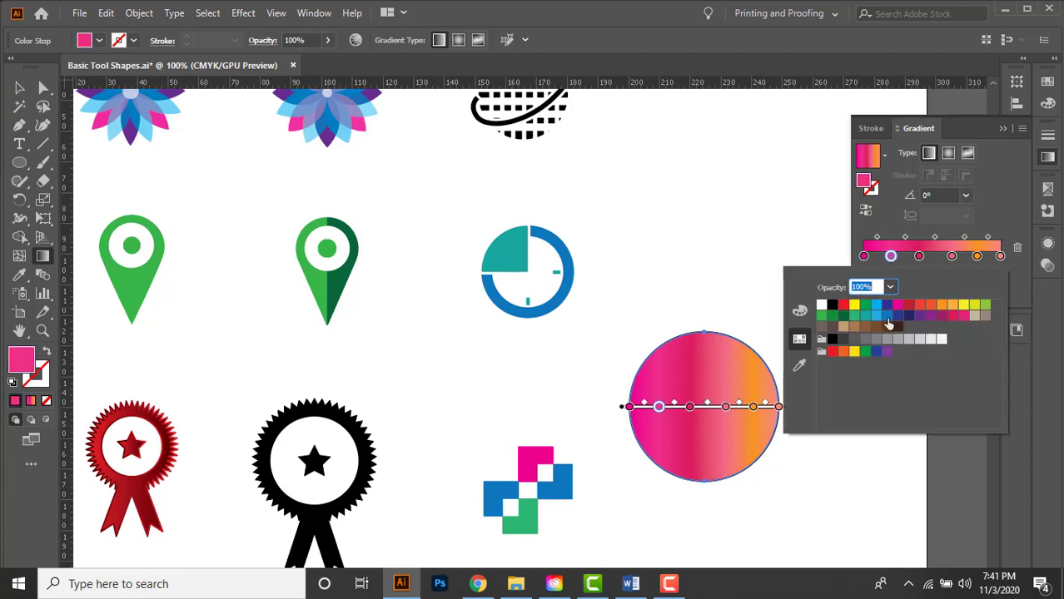
click(885, 306)
click(910, 239)
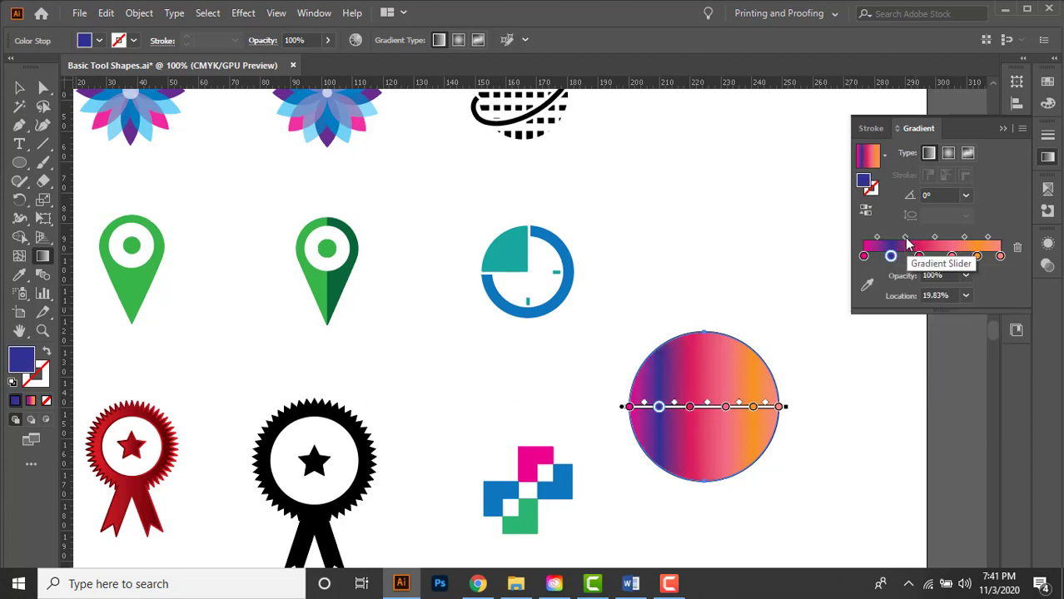
drag(934, 238, 921, 257)
click(890, 256)
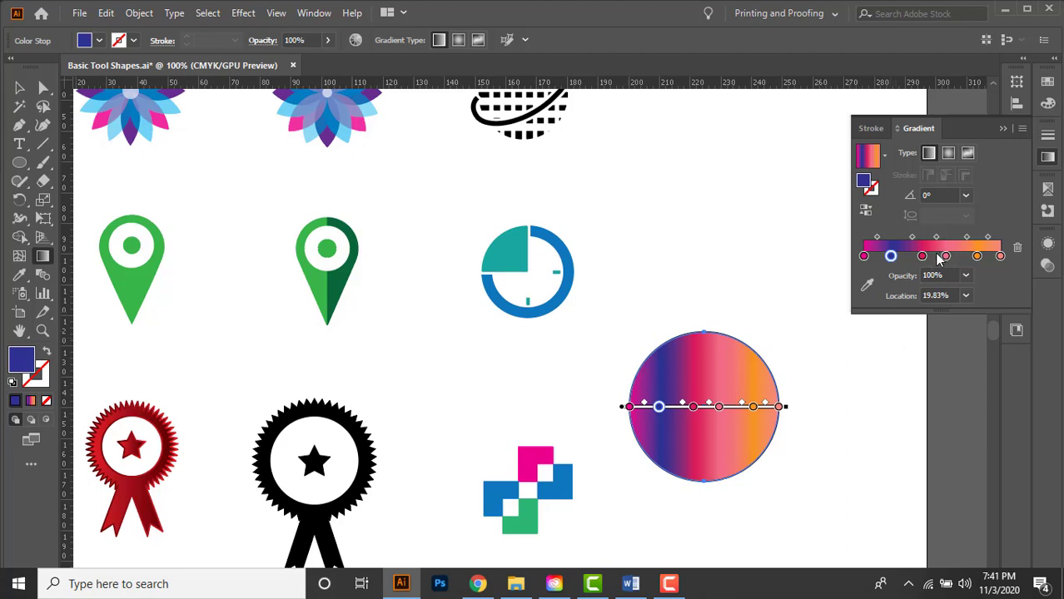
Step: Remove the dark blue, crimson, pink and orange intermediate stops from the gradient
drag(891, 255, 836, 309)
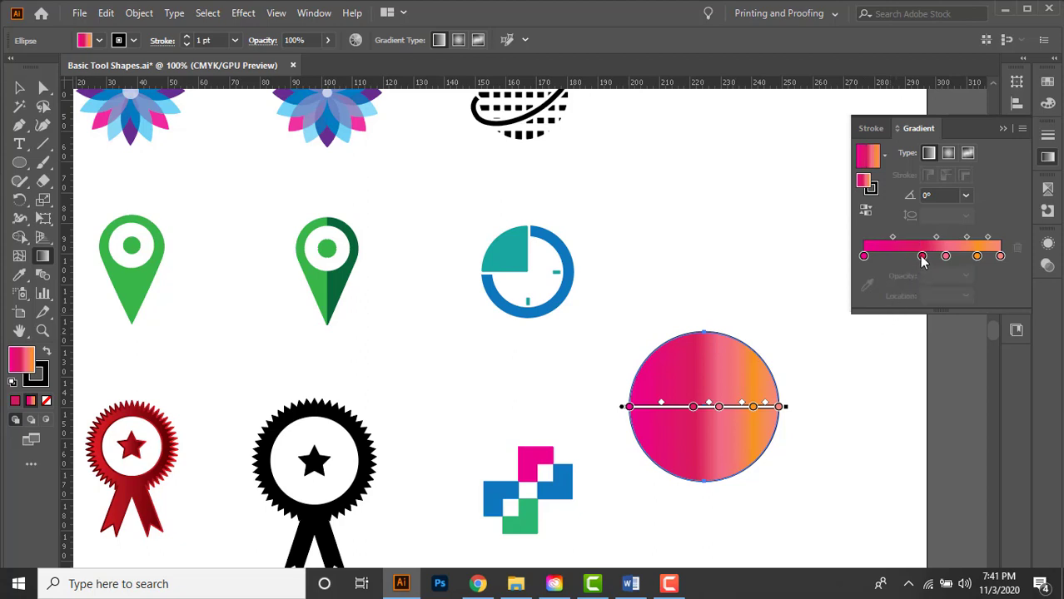
drag(922, 256, 885, 335)
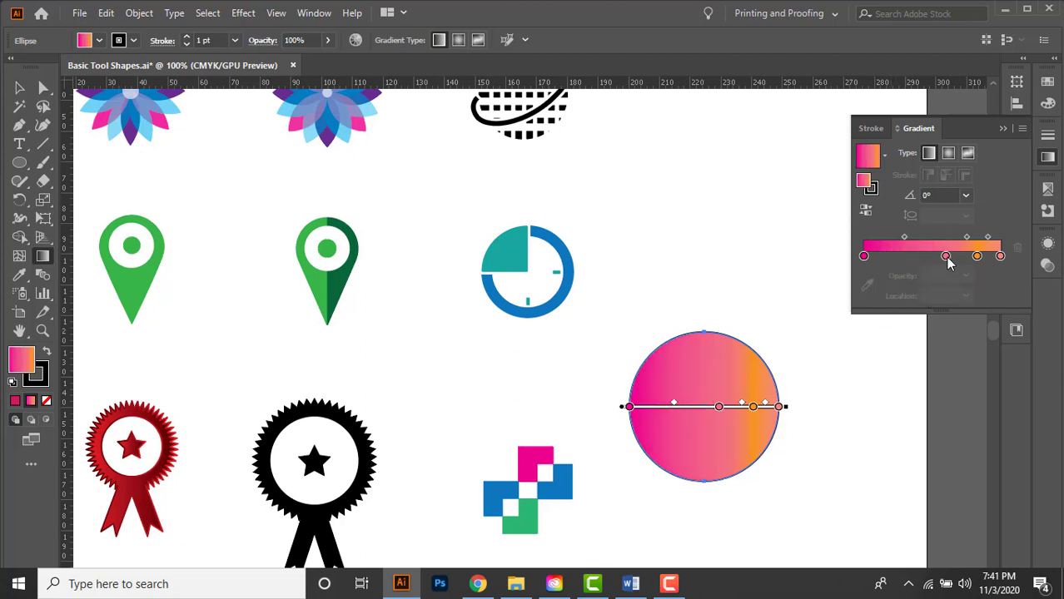
drag(946, 256, 875, 351)
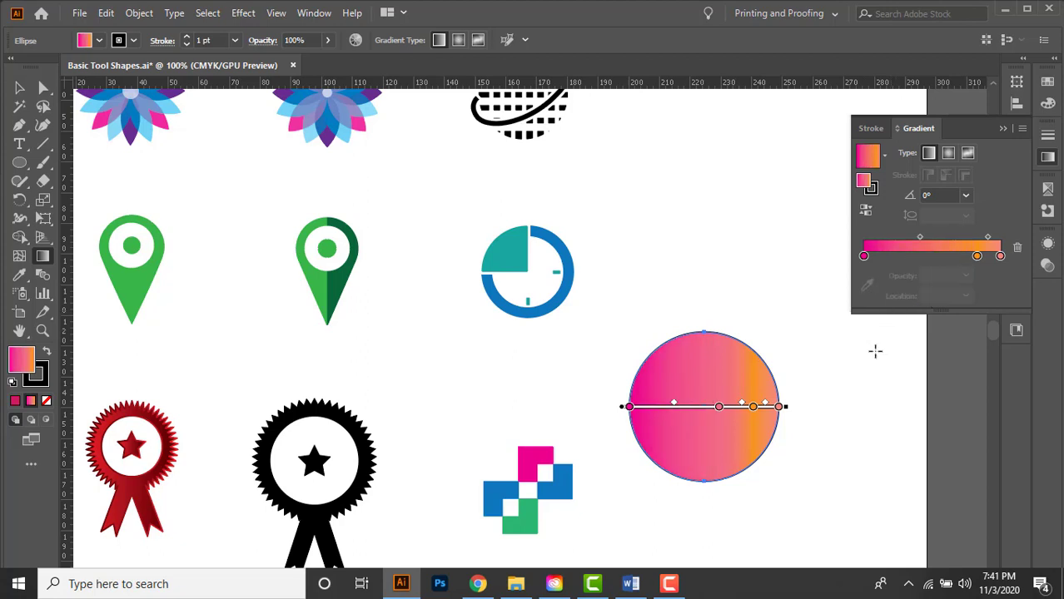
click(976, 256)
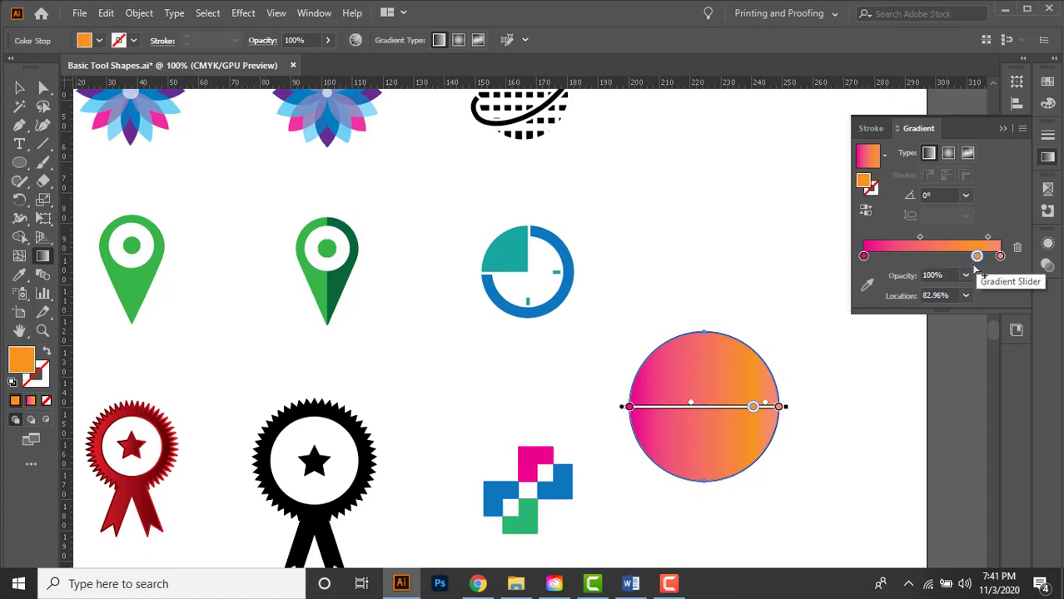
click(1017, 250)
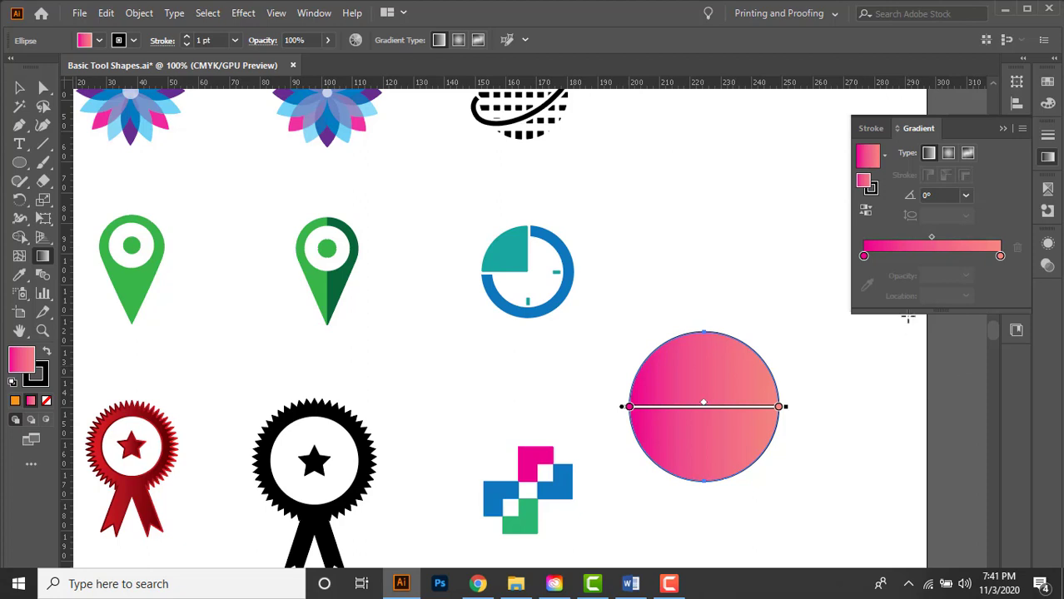
Step: Lower the magenta start stop's opacity to 10% and raise it back up to 60%
click(864, 257)
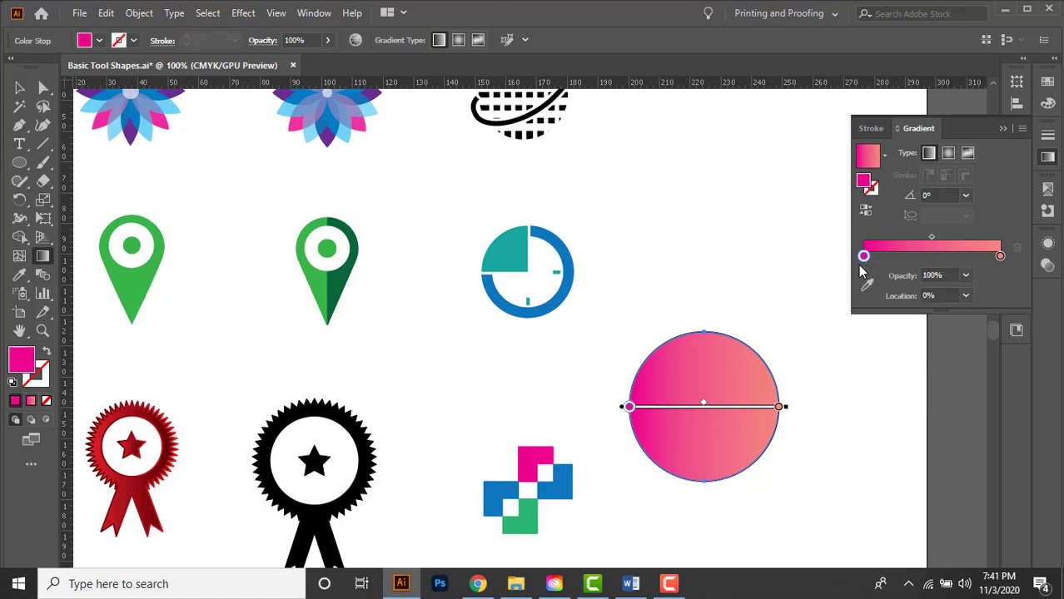
click(967, 277)
click(990, 306)
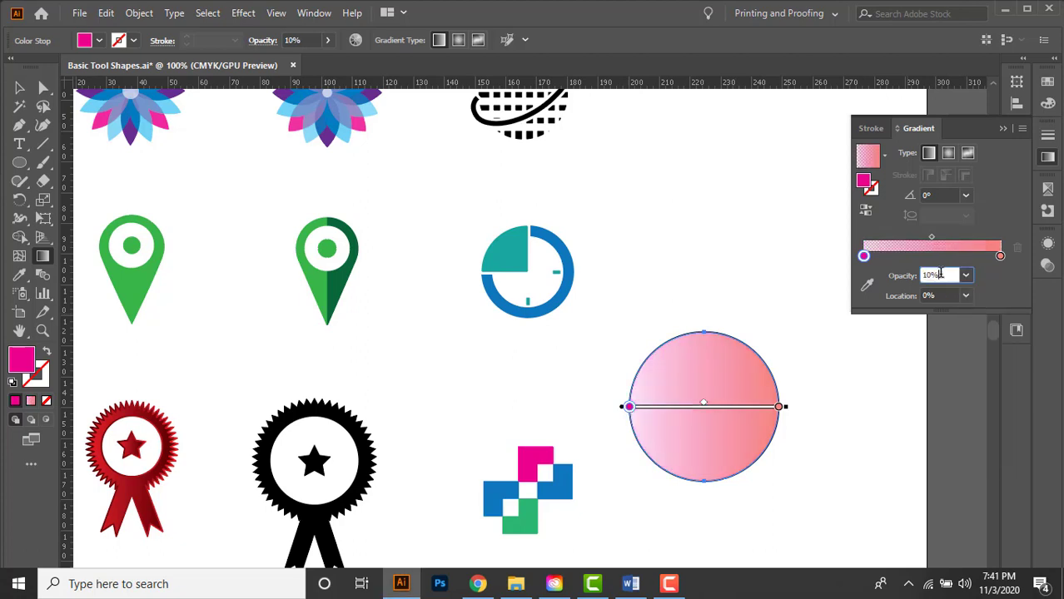
scroll(939, 274, down, 2)
scroll(941, 274, up, 19)
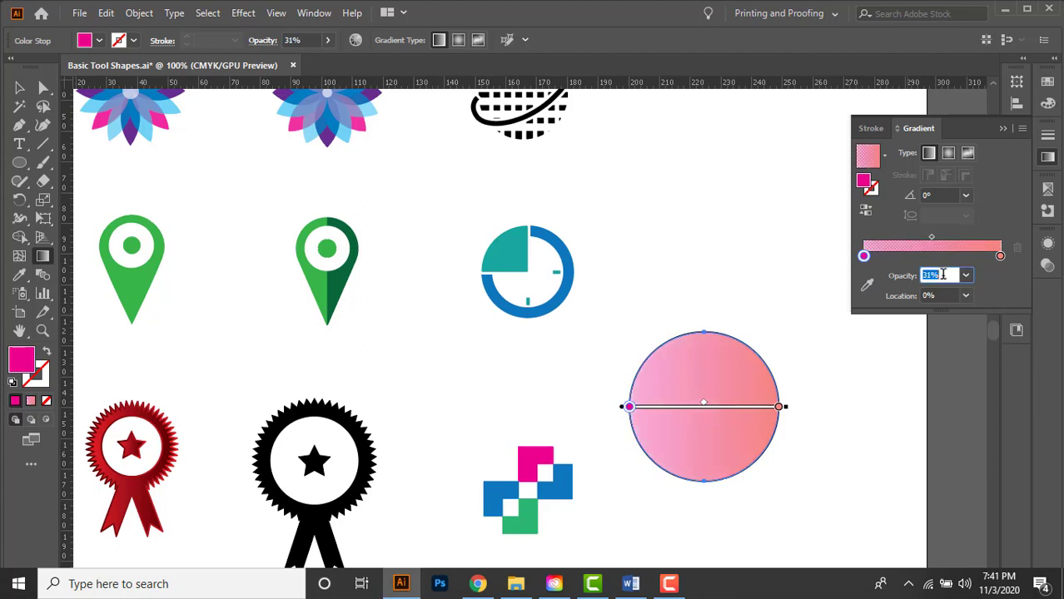
scroll(947, 275, up, 13)
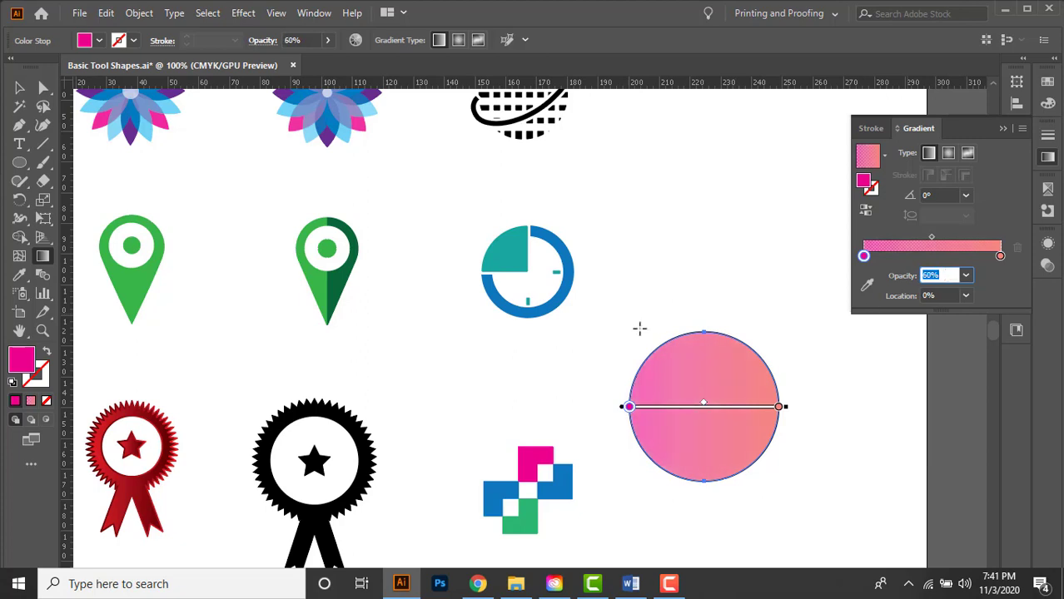
Step: Move the circle over the clock icon to check its transparency and return it to the empty area
click(19, 88)
drag(684, 353, 576, 248)
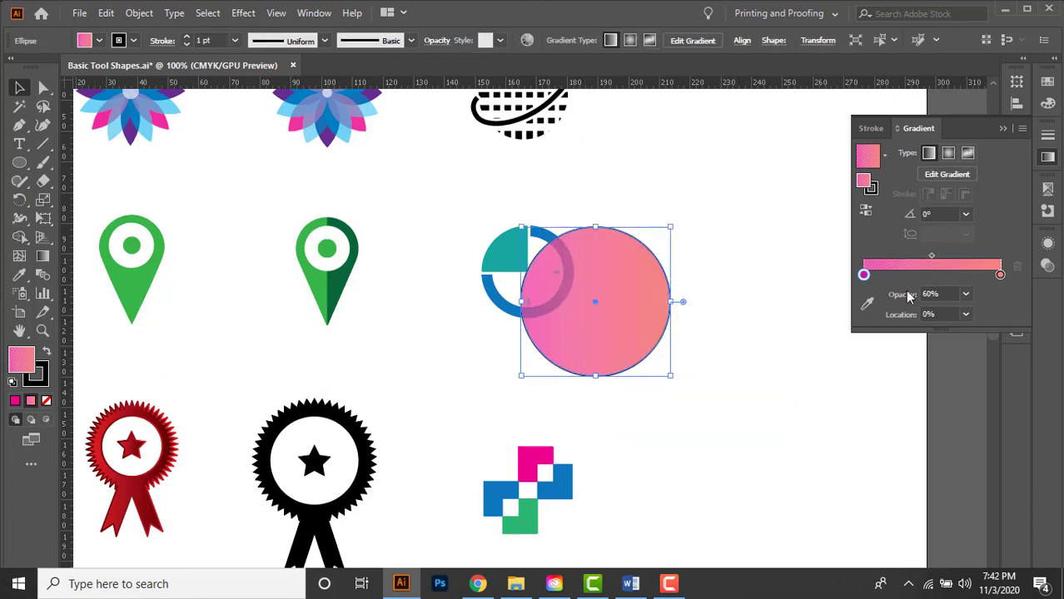
click(999, 276)
drag(630, 338, 745, 402)
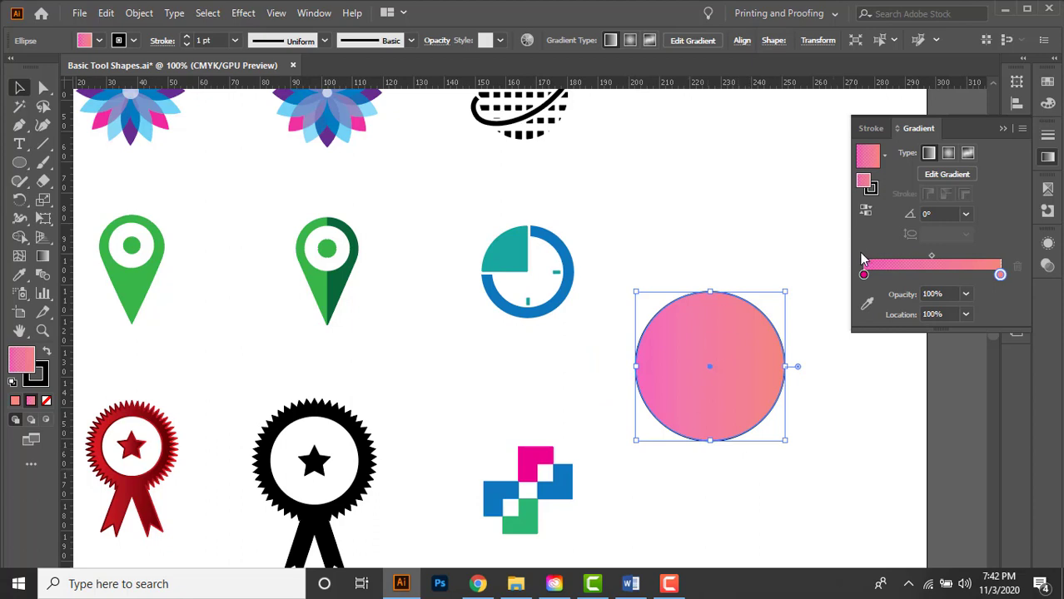
Step: Apply the magenta-to-salmon gradient to the circle's stroke and set its start stop's opacity to 100%
click(870, 190)
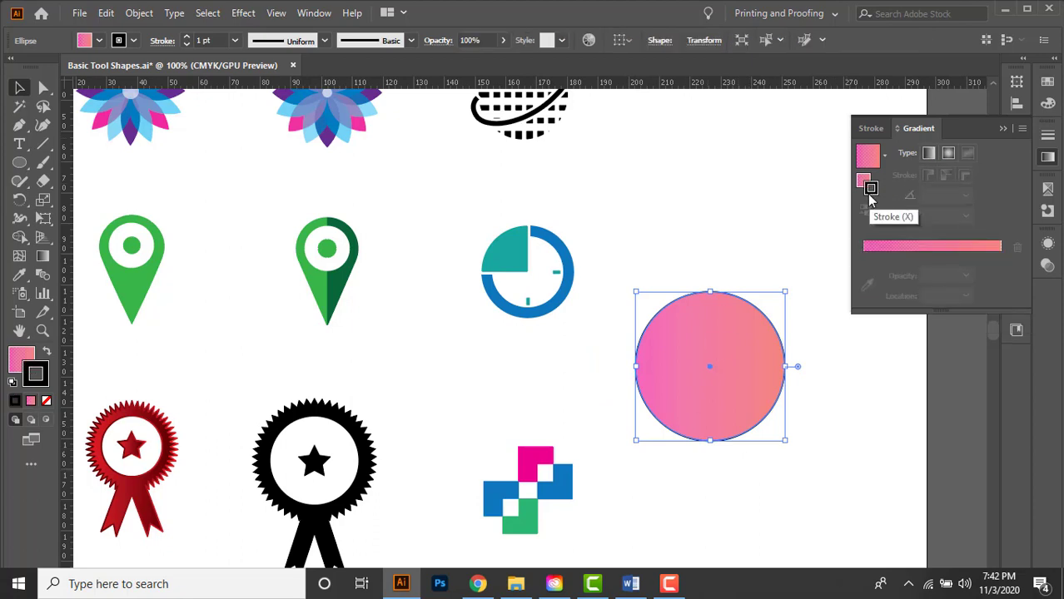
click(915, 248)
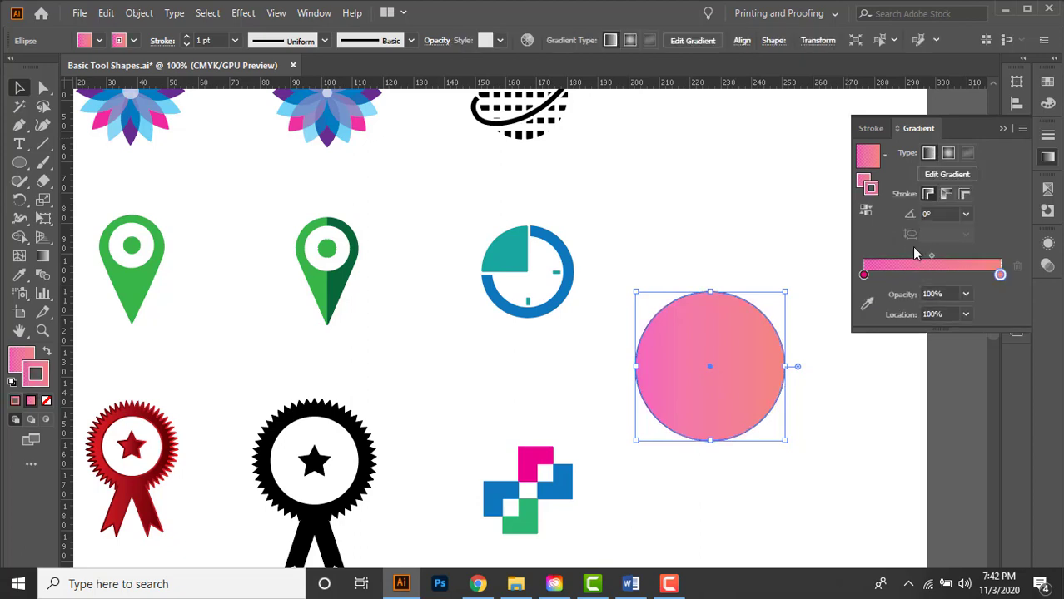
click(863, 274)
click(967, 296)
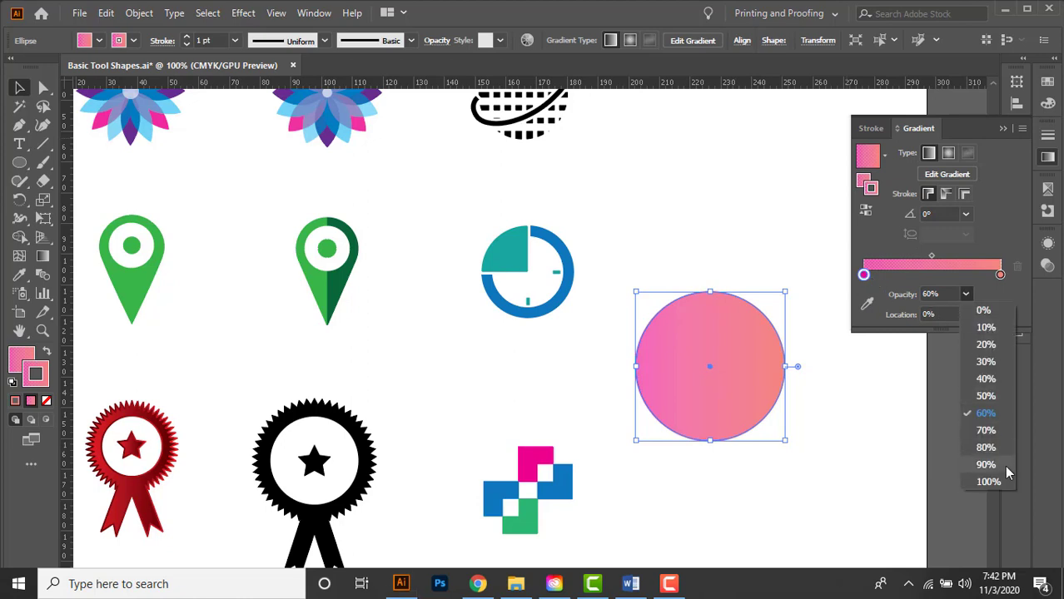
click(988, 481)
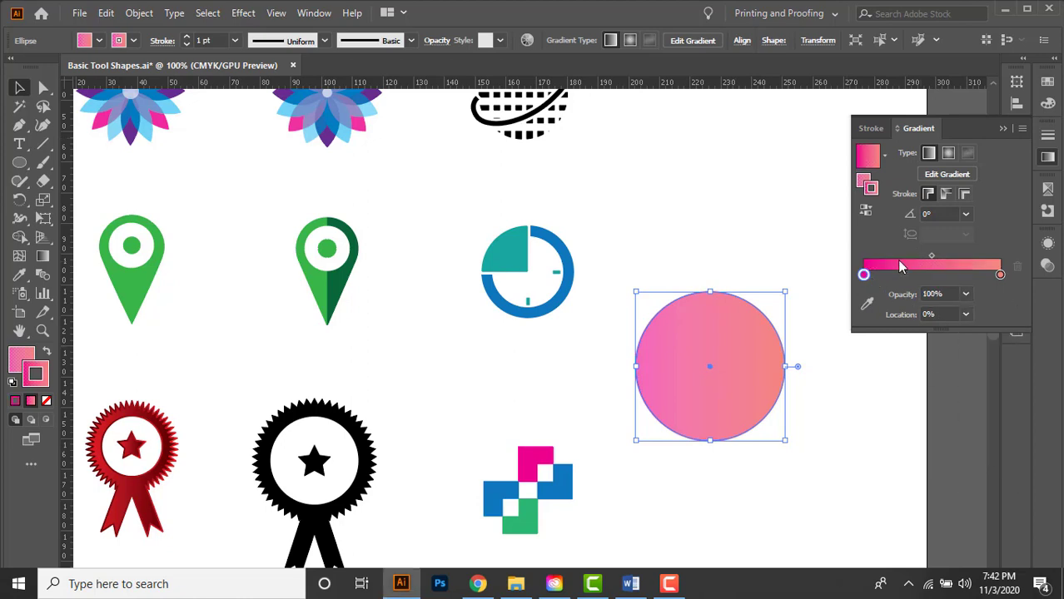
Step: Darken the stroke gradient's magenta start stop by increasing its black component
click(885, 154)
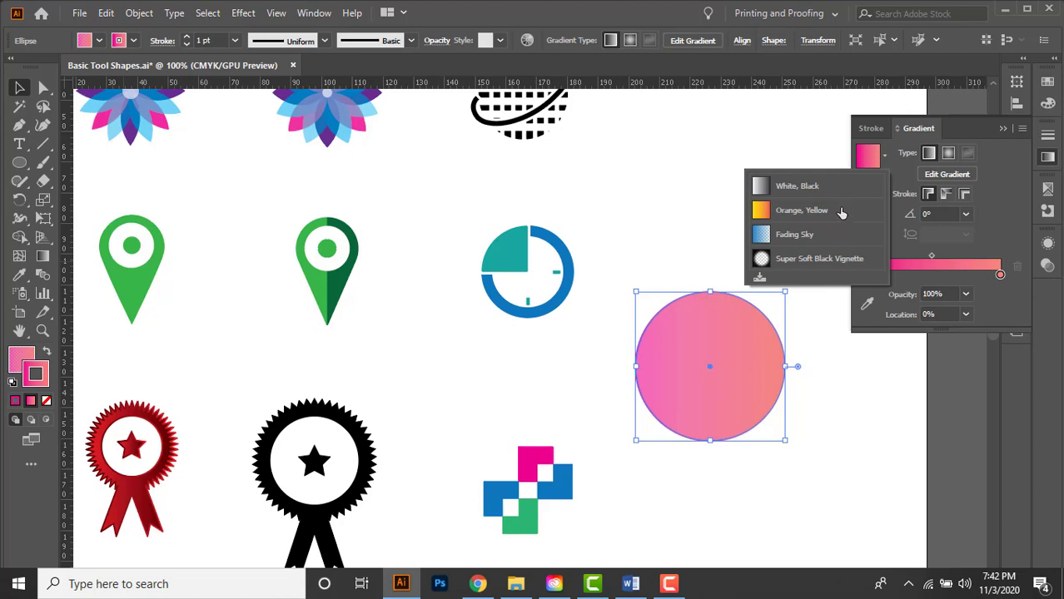
click(880, 156)
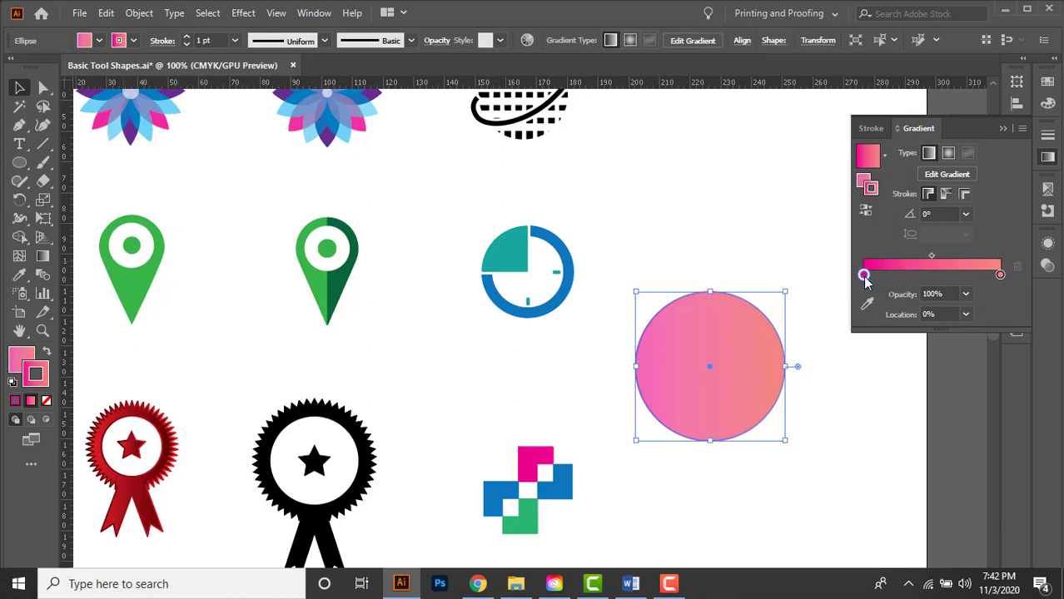
drag(864, 276, 863, 278)
click(1000, 276)
double_click(863, 276)
click(799, 331)
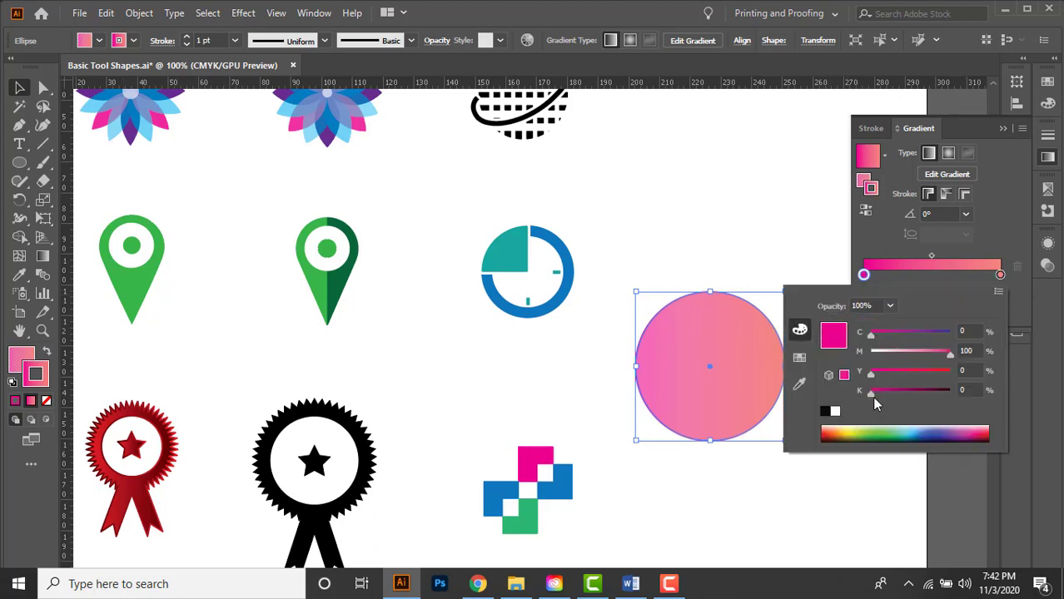
drag(871, 394, 906, 393)
click(865, 278)
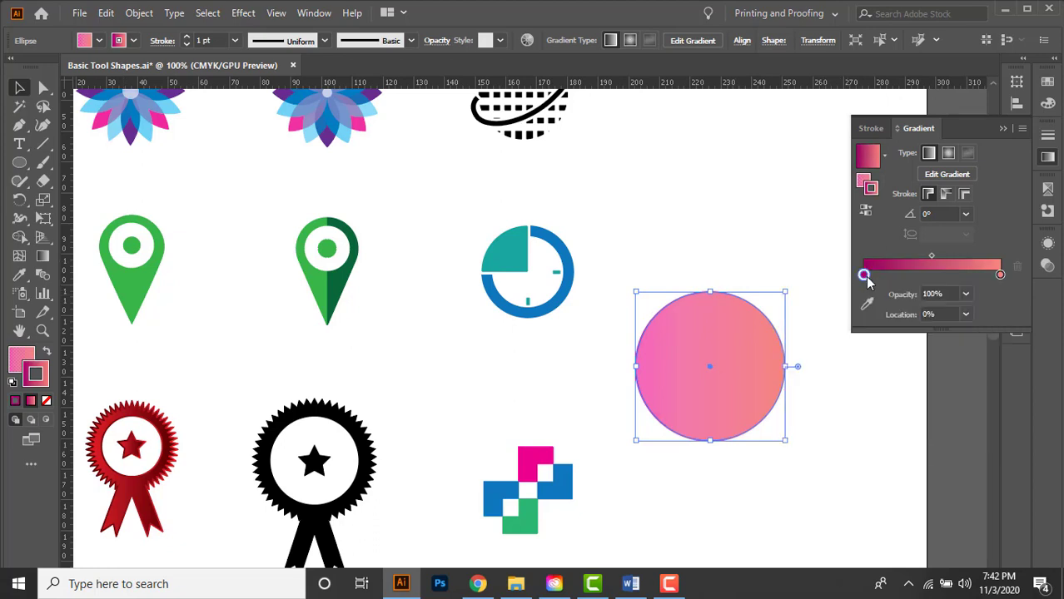
Step: Reverse the direction of the circle's stroke gradient and set the stroke weight to 4 pt
click(865, 213)
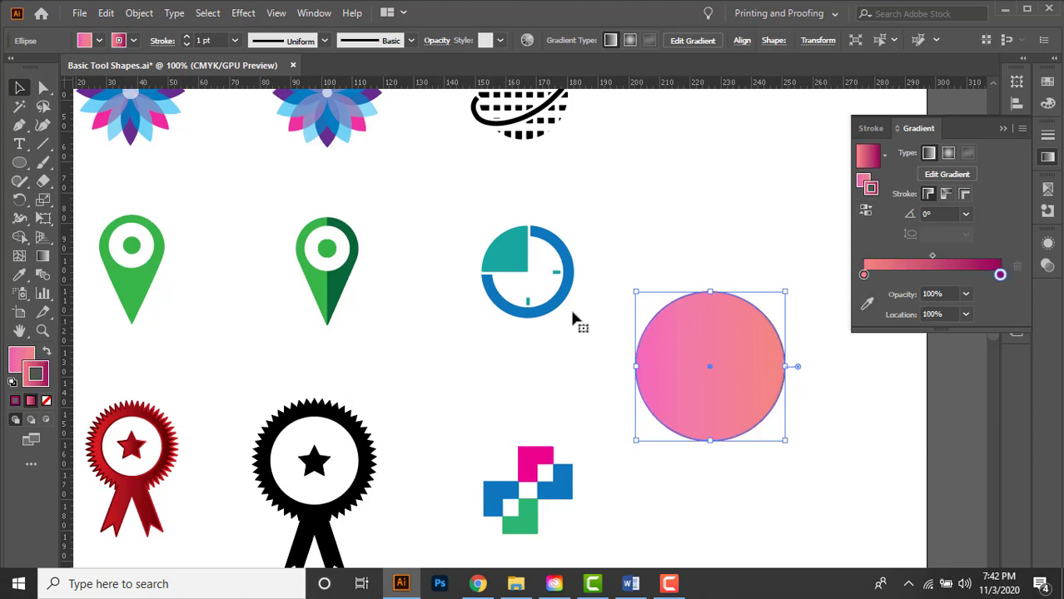
click(213, 39)
scroll(214, 40, up, 3)
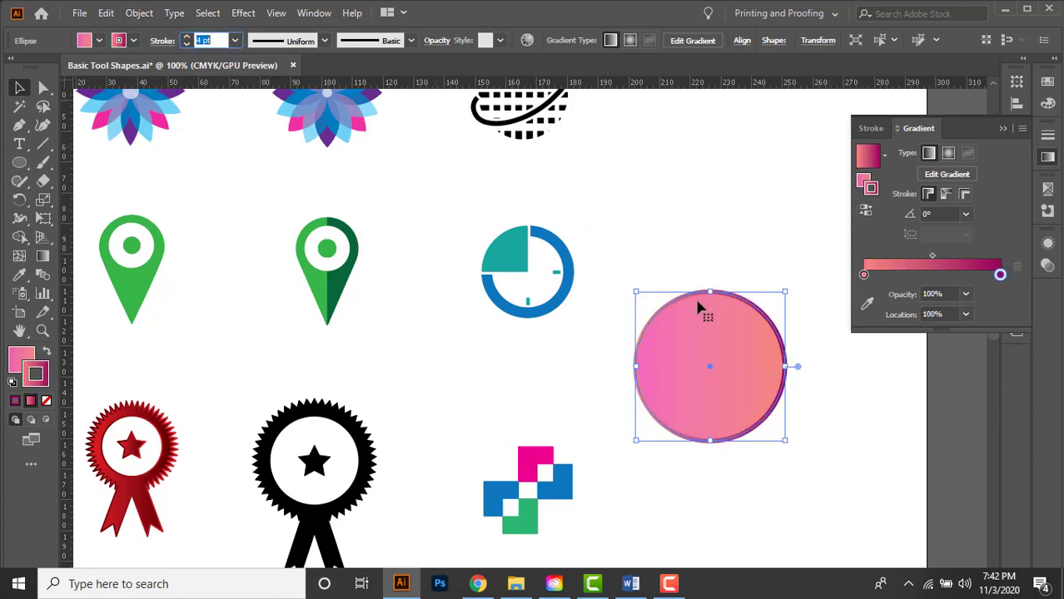
click(866, 404)
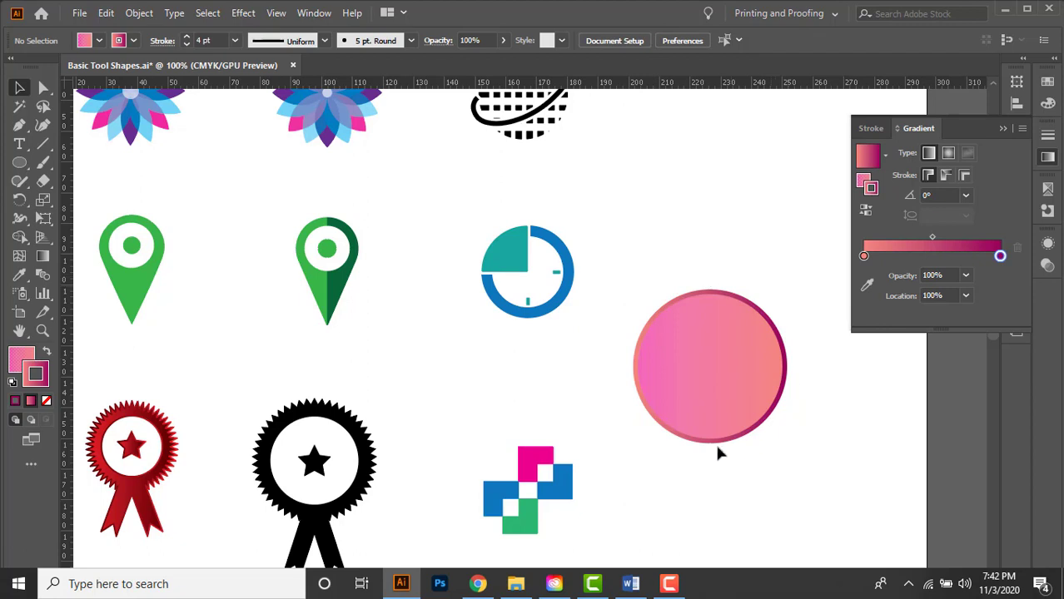
click(707, 400)
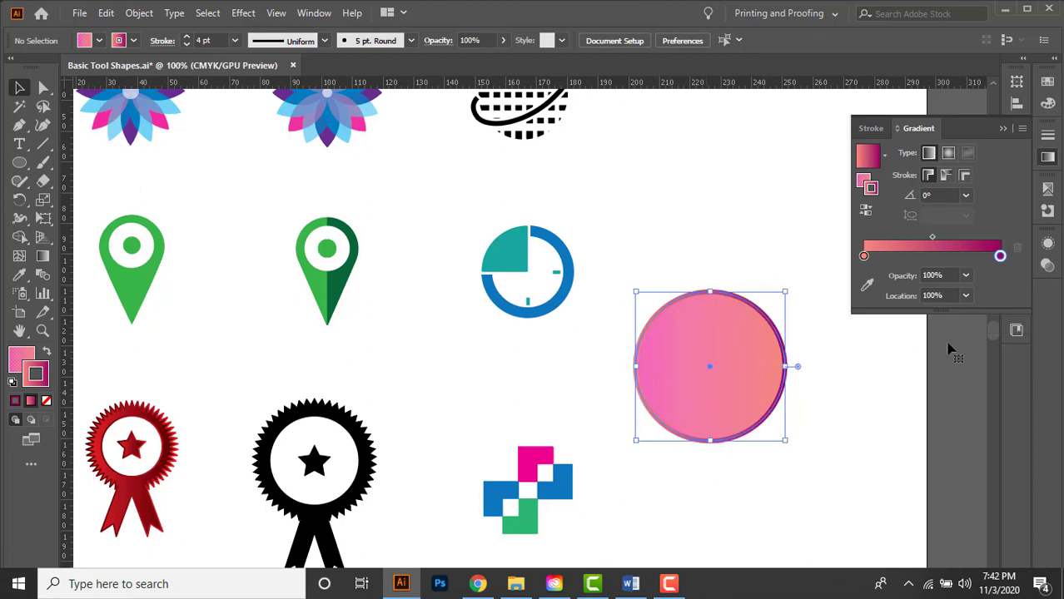
Step: Try the across-stroke and along-stroke gradient options on the circle's outline, and return to the within-stroke option
click(964, 194)
click(945, 194)
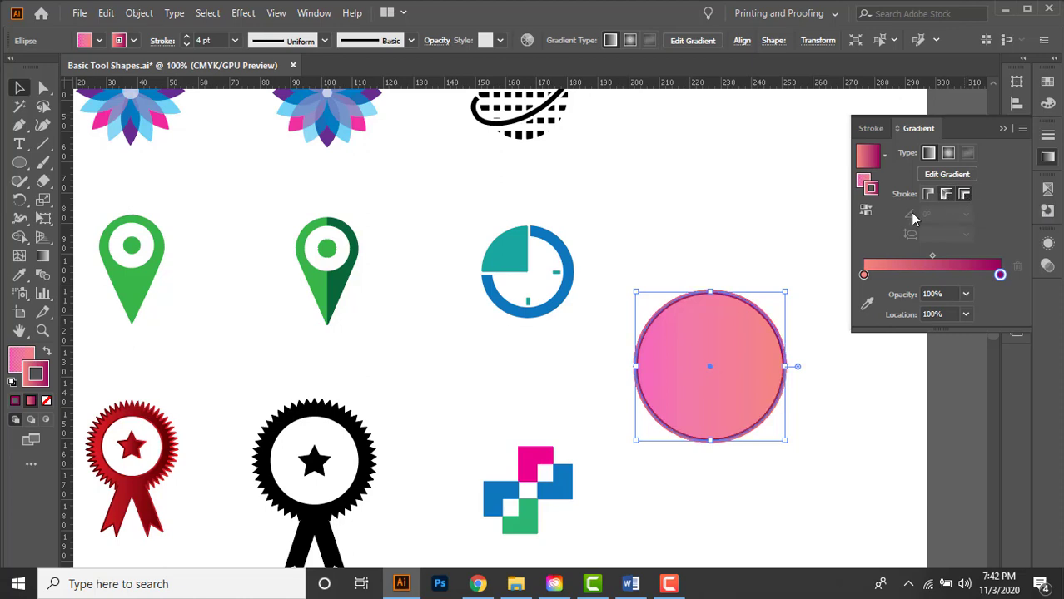
scroll(799, 351, up, 2)
click(967, 191)
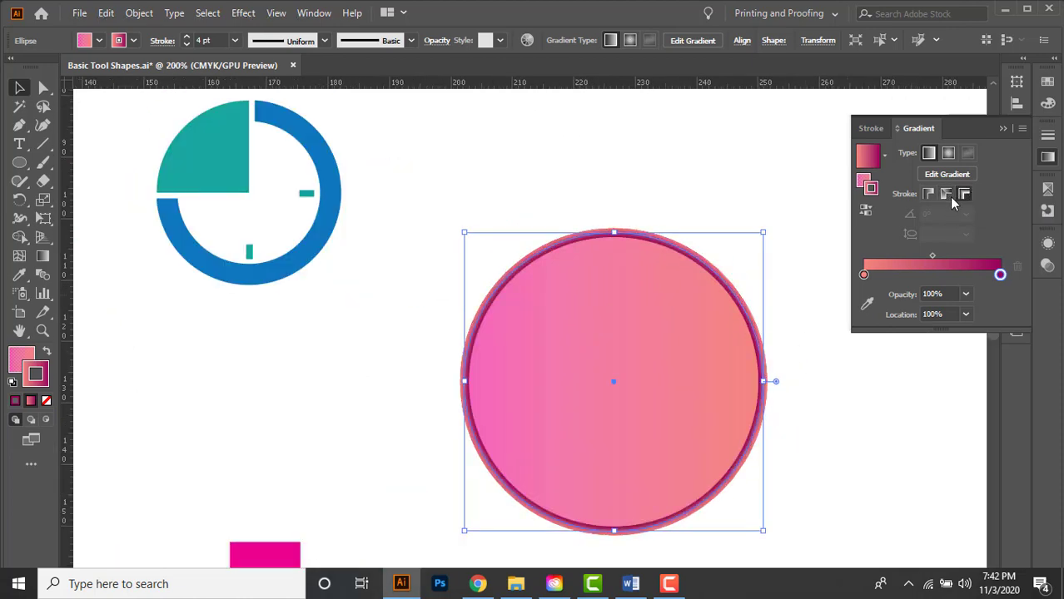
click(929, 194)
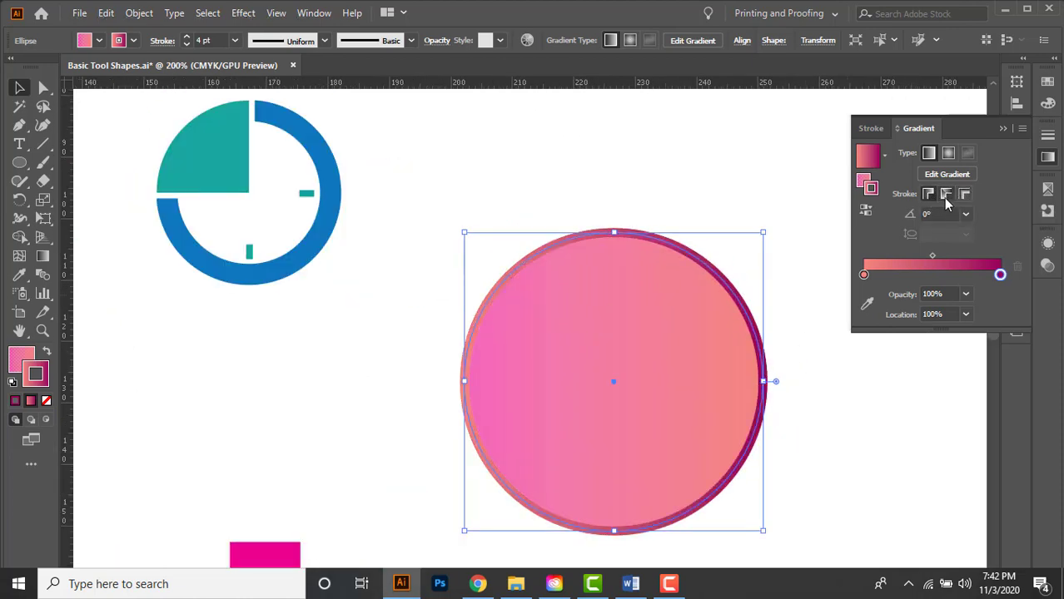
click(944, 195)
click(925, 195)
Step: Fill the circle with the White, Black preset gradient and make it radial
click(862, 181)
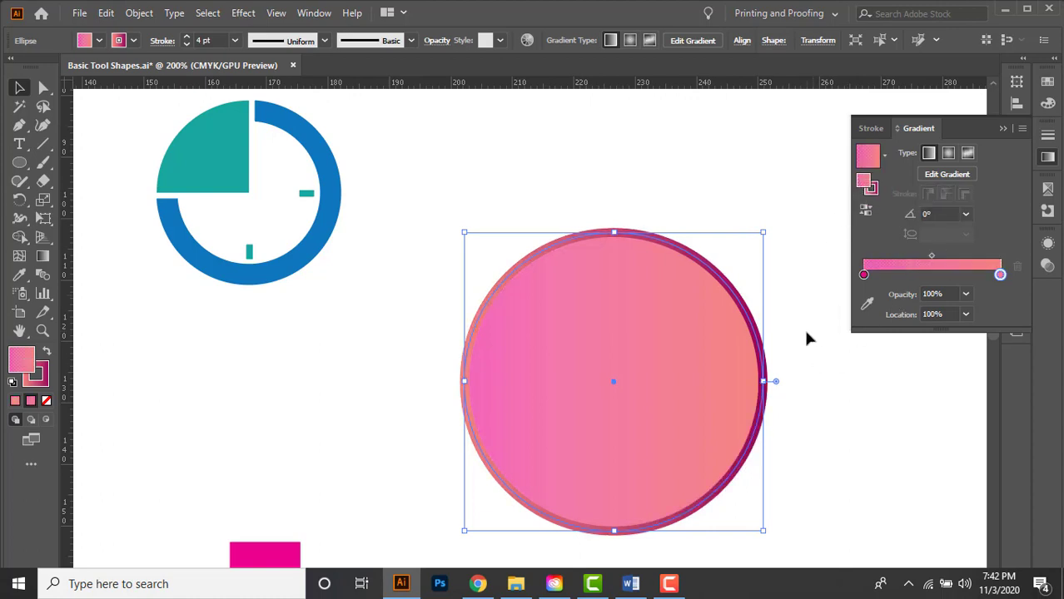
drag(680, 373, 632, 306)
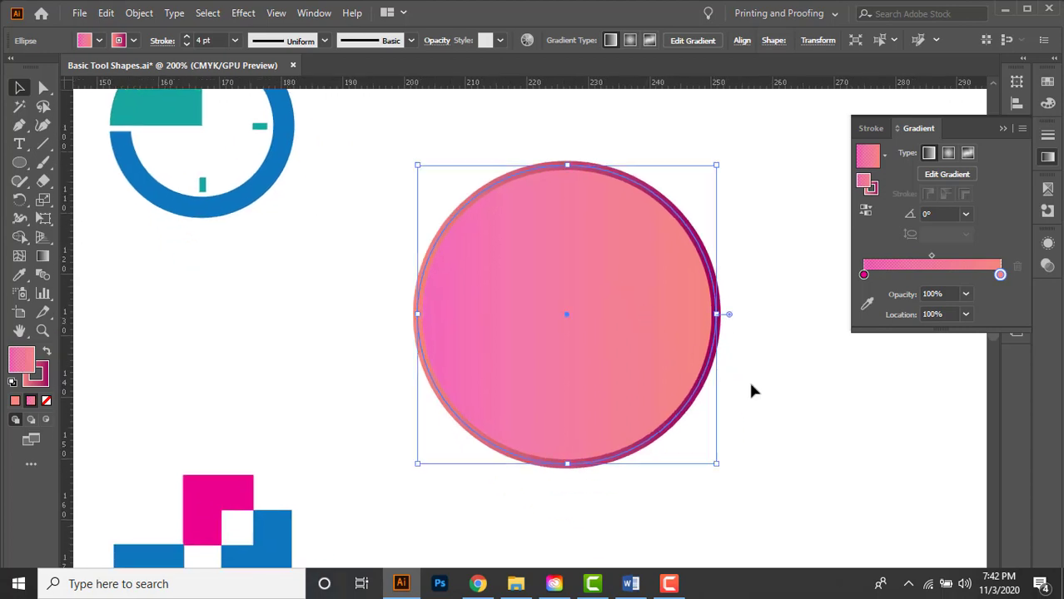
click(948, 155)
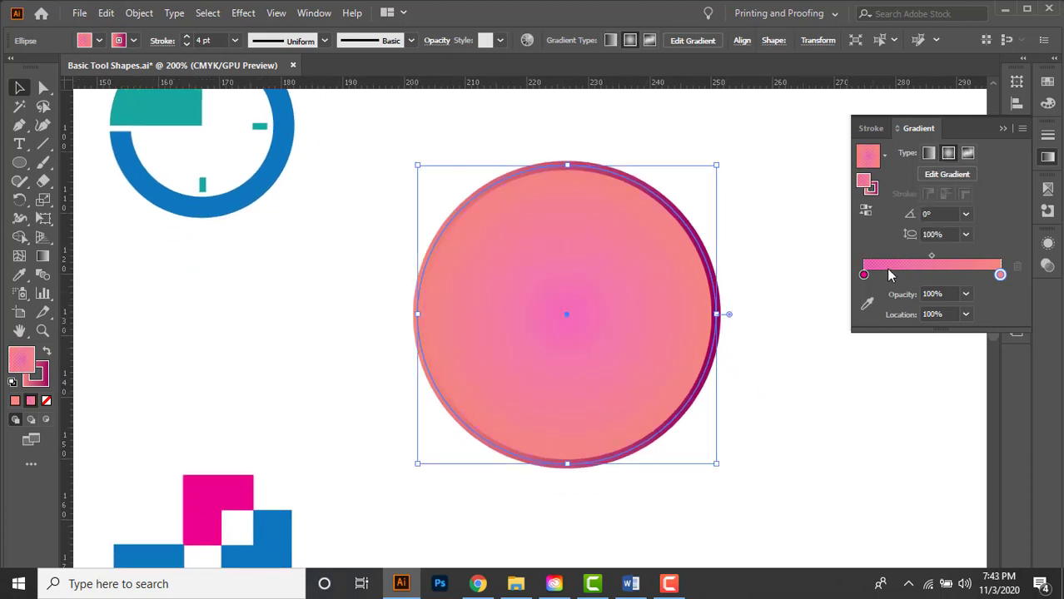
click(884, 159)
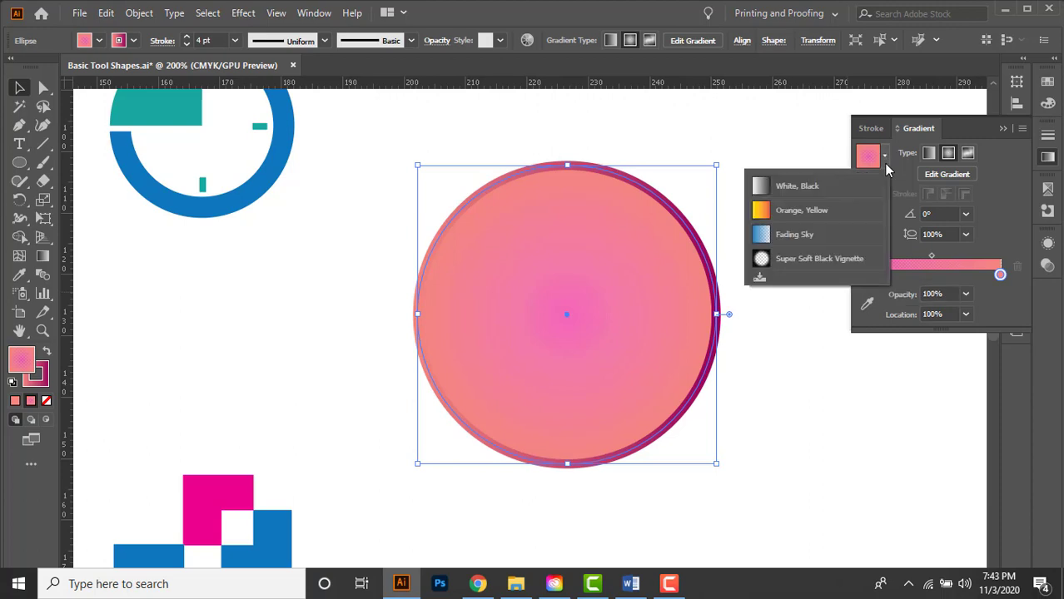
click(799, 187)
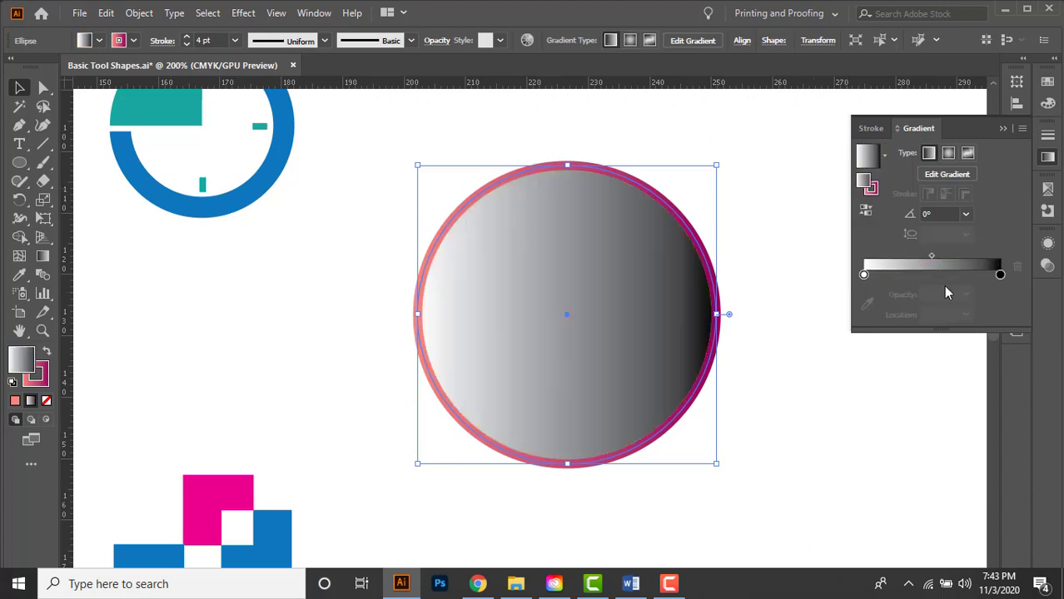
click(949, 154)
Step: Remove the magenta-to-salmon stroke from the circle by setting it to none
click(132, 40)
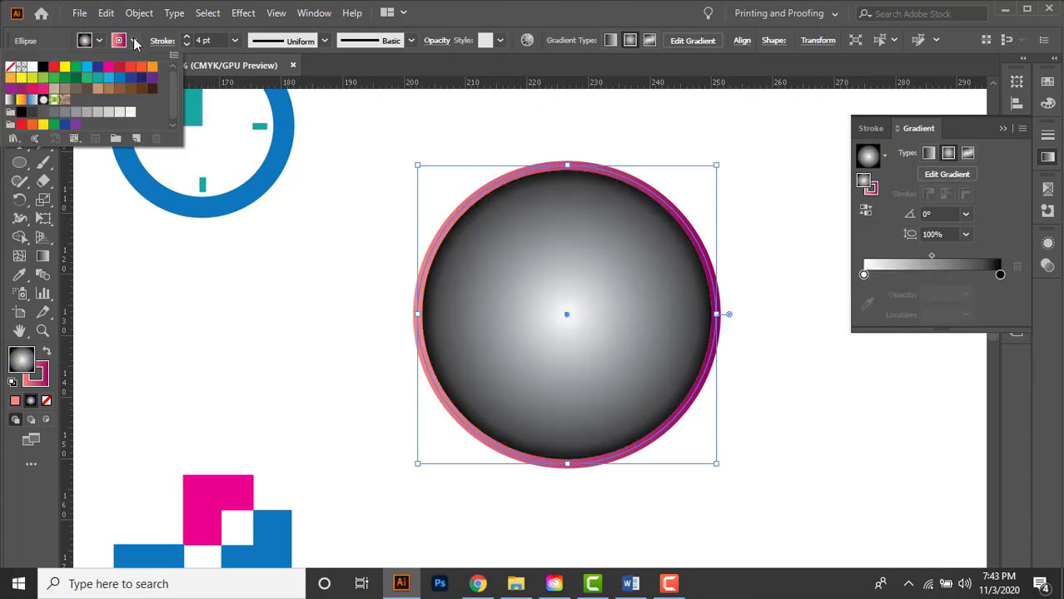
click(10, 66)
click(784, 393)
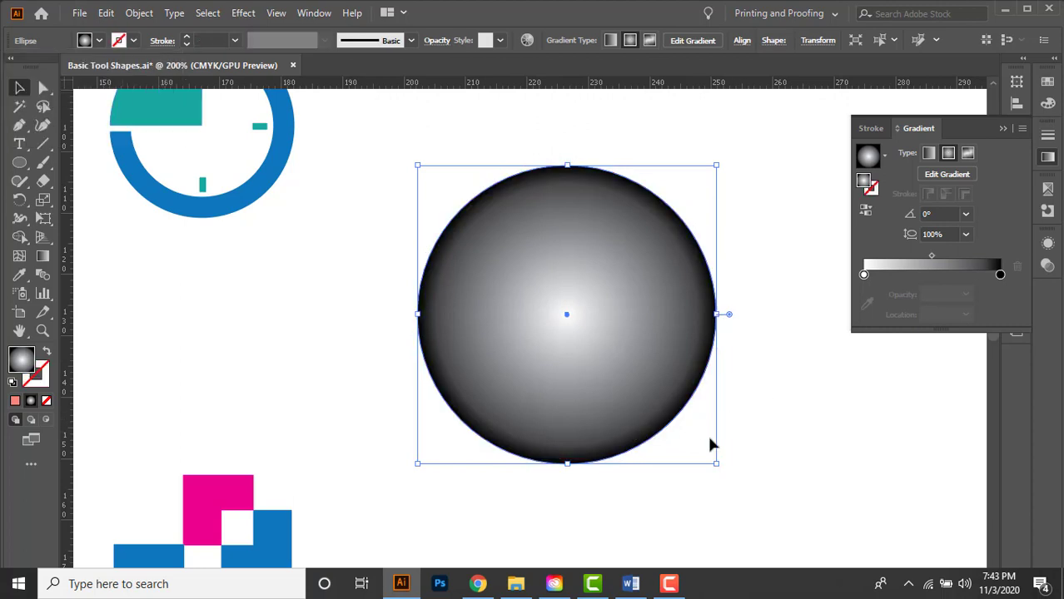
Step: Shift the midpoint of the circle's radial gradient to 33.24% and bring it back to 47.77%
click(707, 435)
drag(744, 408, 736, 423)
click(683, 391)
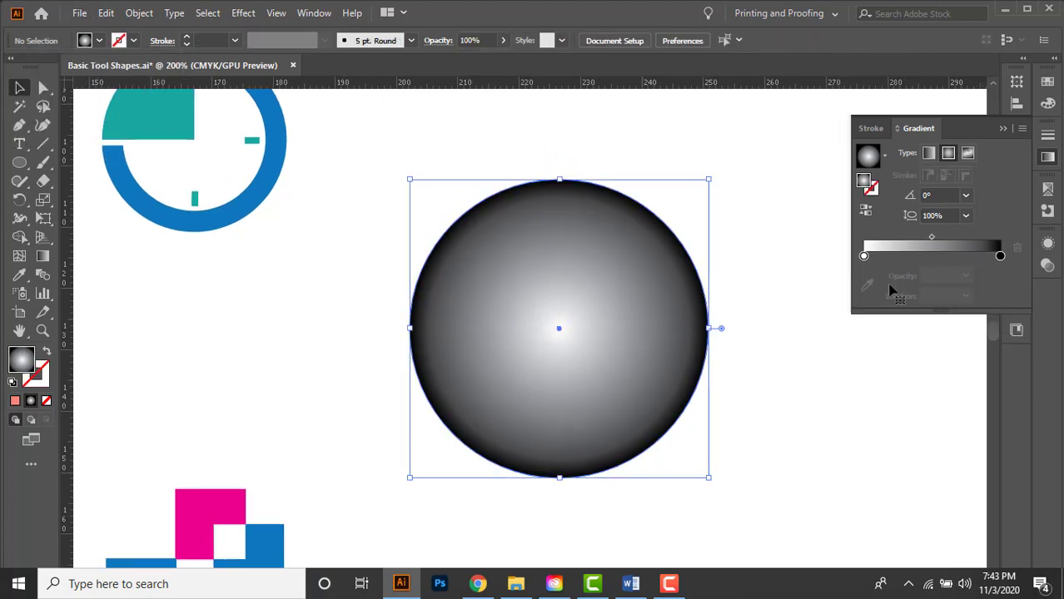
drag(931, 257, 907, 259)
click(734, 419)
drag(725, 430, 731, 414)
click(633, 376)
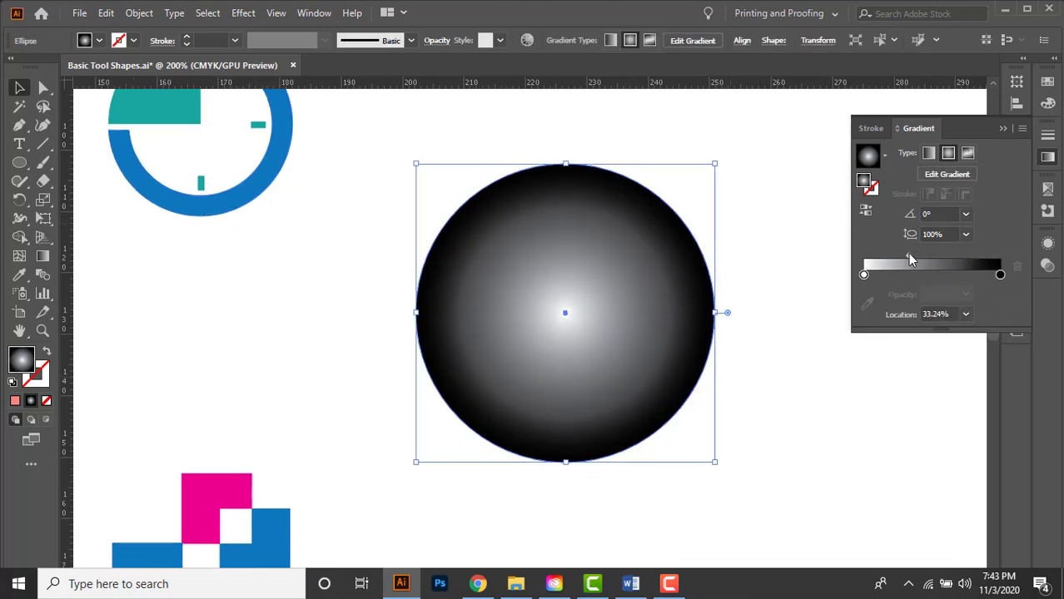
drag(907, 253, 929, 255)
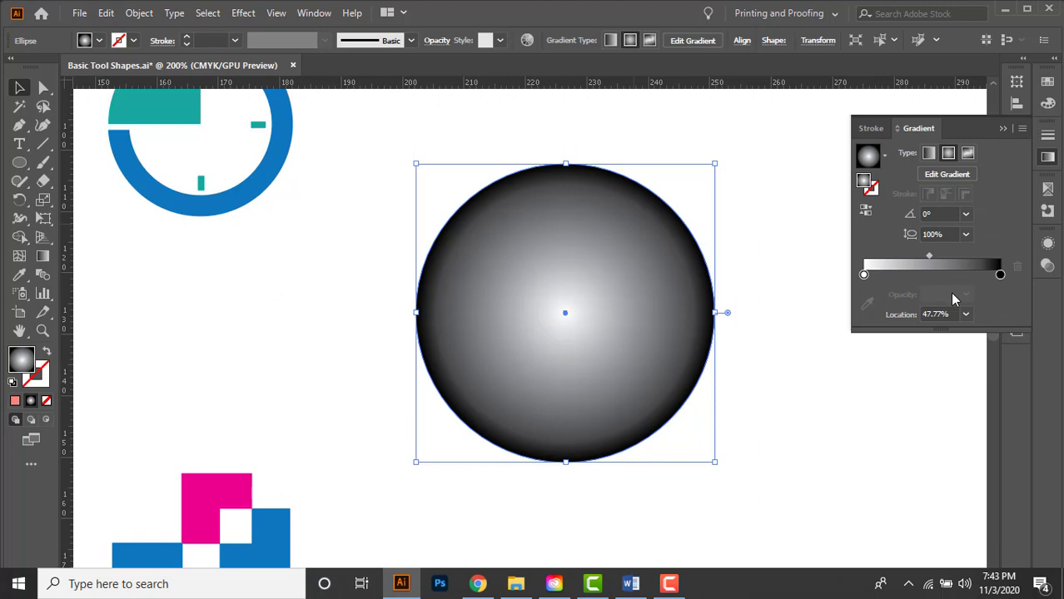
Step: Squash the circle's radial gradient to a 50% aspect ratio and rotate it to 29°
click(947, 234)
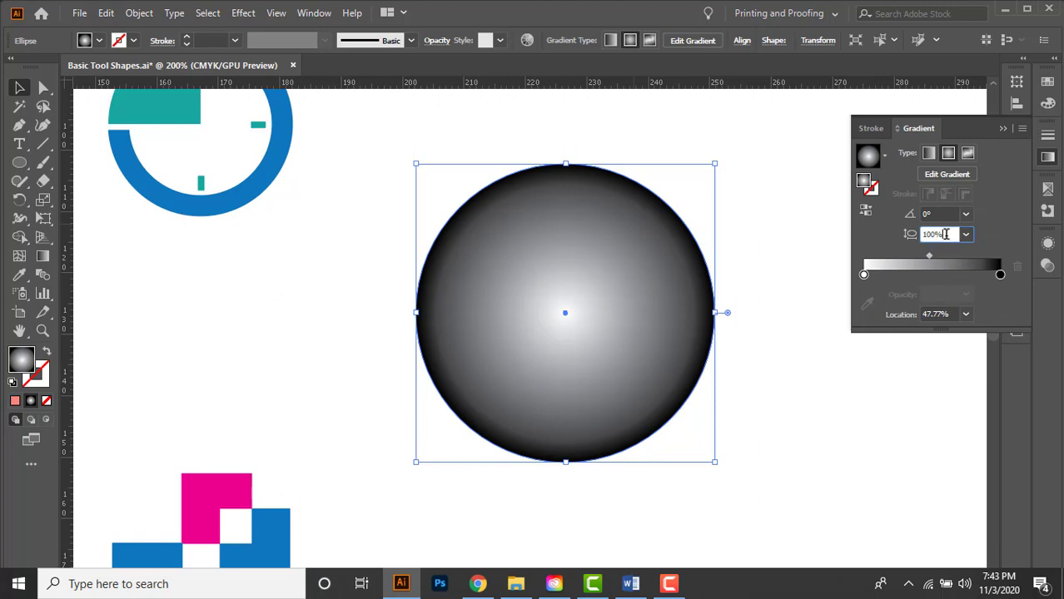
text(95)
key(Return)
scroll(946, 233, down, 4)
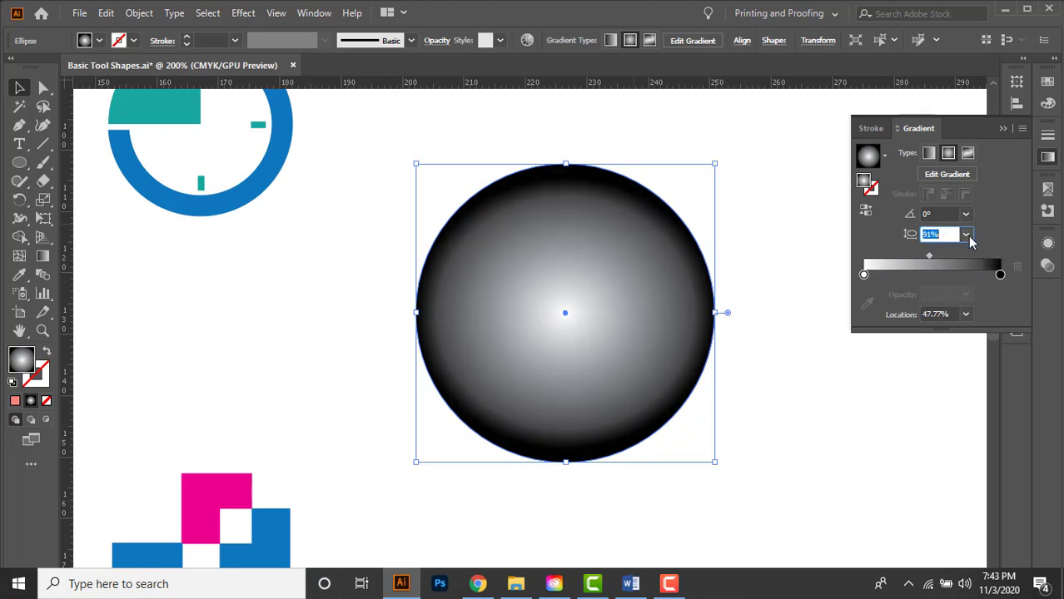
click(965, 234)
click(990, 330)
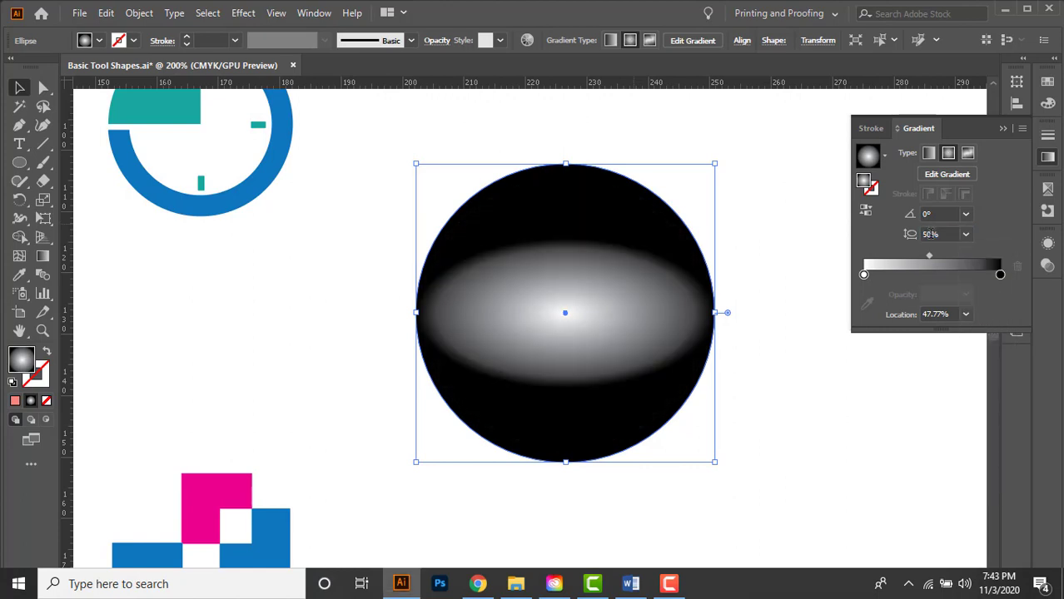
click(935, 214)
scroll(936, 214, up, 16)
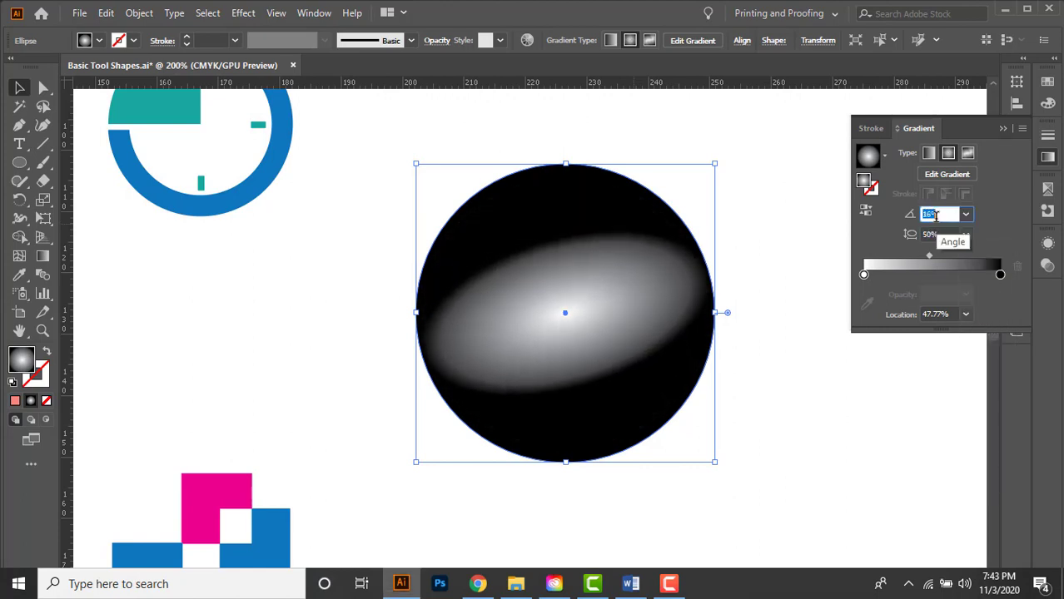
scroll(935, 215, up, 13)
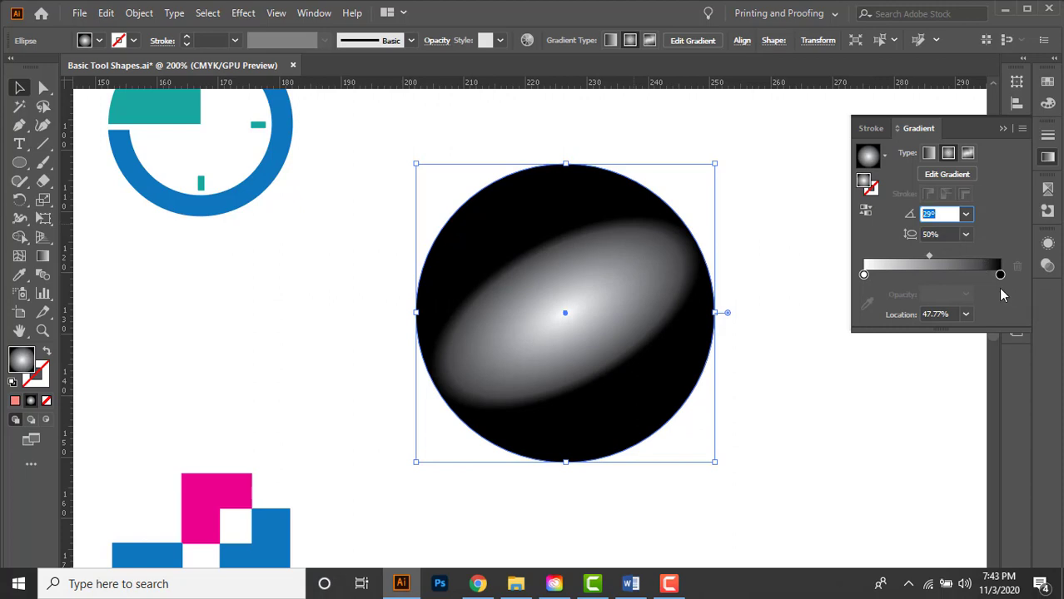
Step: Reset the radial gradient's angle to 0° and its aspect ratio to 100%
text(0)
key(Tab)
text(100)
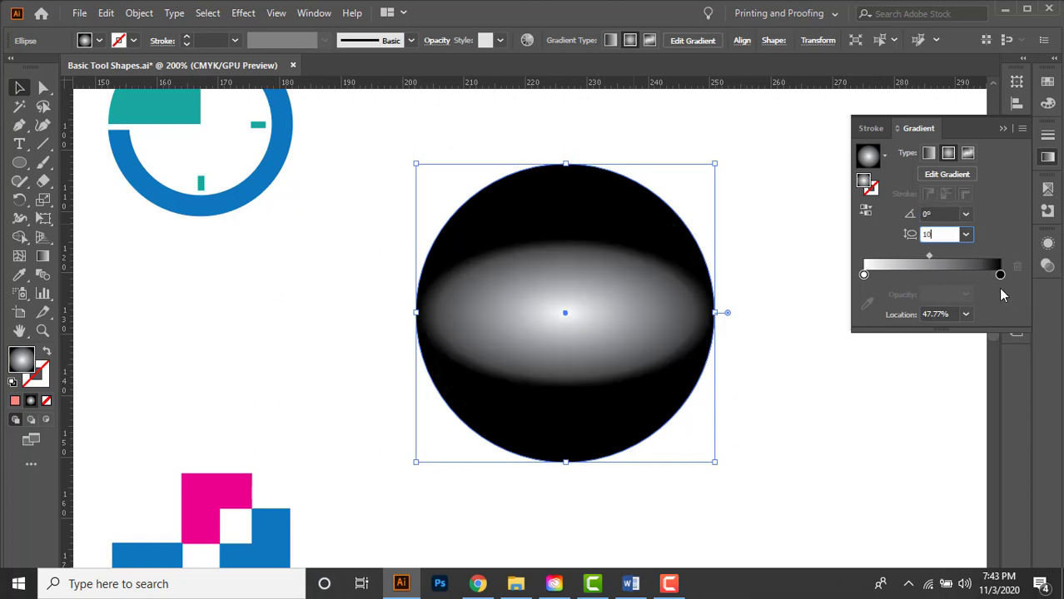
key(Tab)
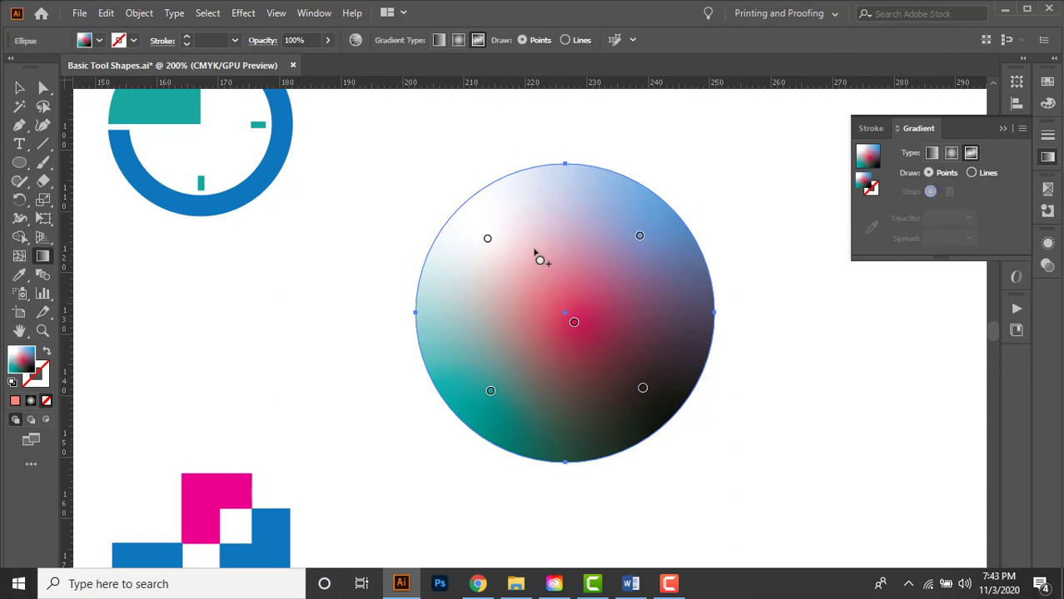
Step: Reposition the freeform gradient's points: lower the white and blue ones, raise the red one between them, and pull the teal and black ones inward
drag(487, 238, 480, 271)
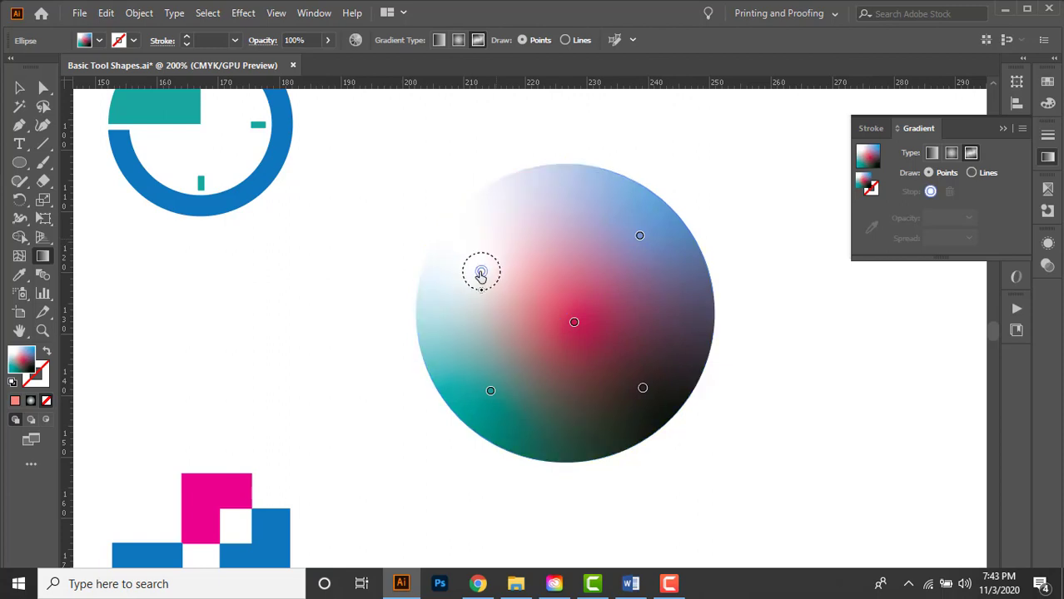
drag(640, 241, 646, 273)
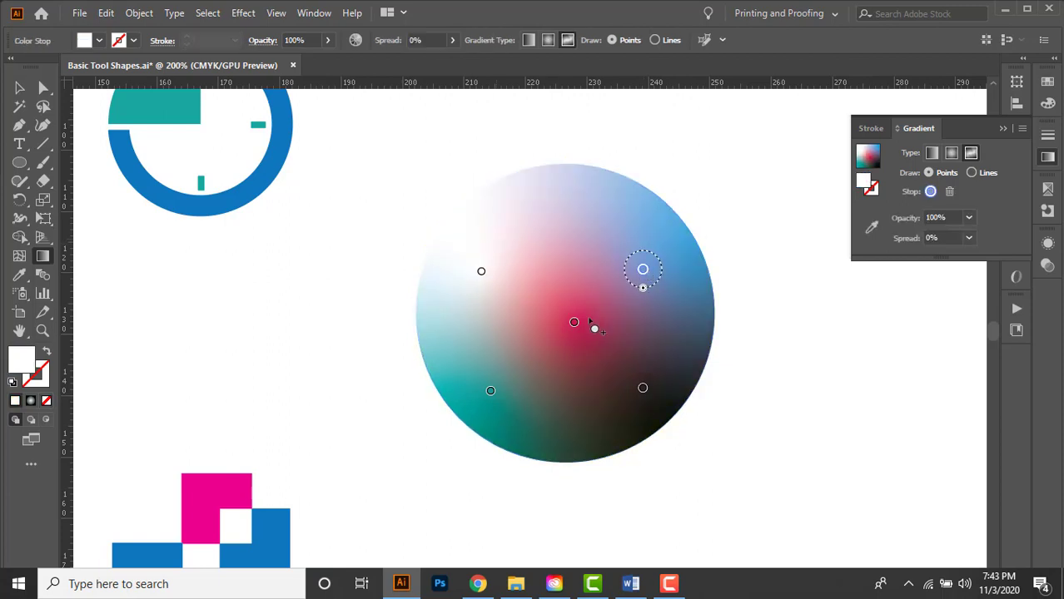
click(574, 322)
drag(574, 322, 566, 269)
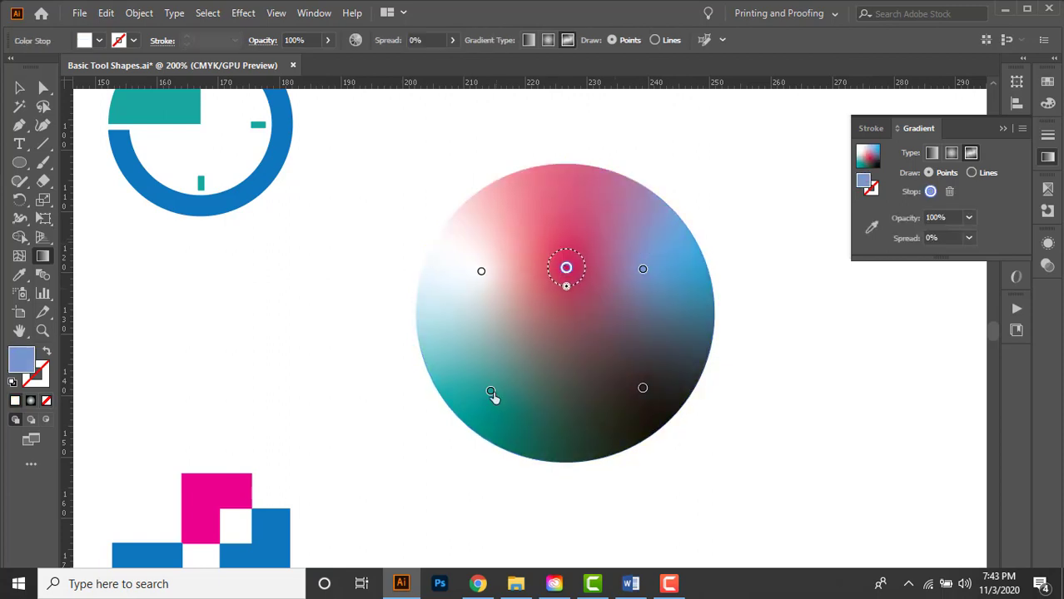
drag(492, 392, 508, 378)
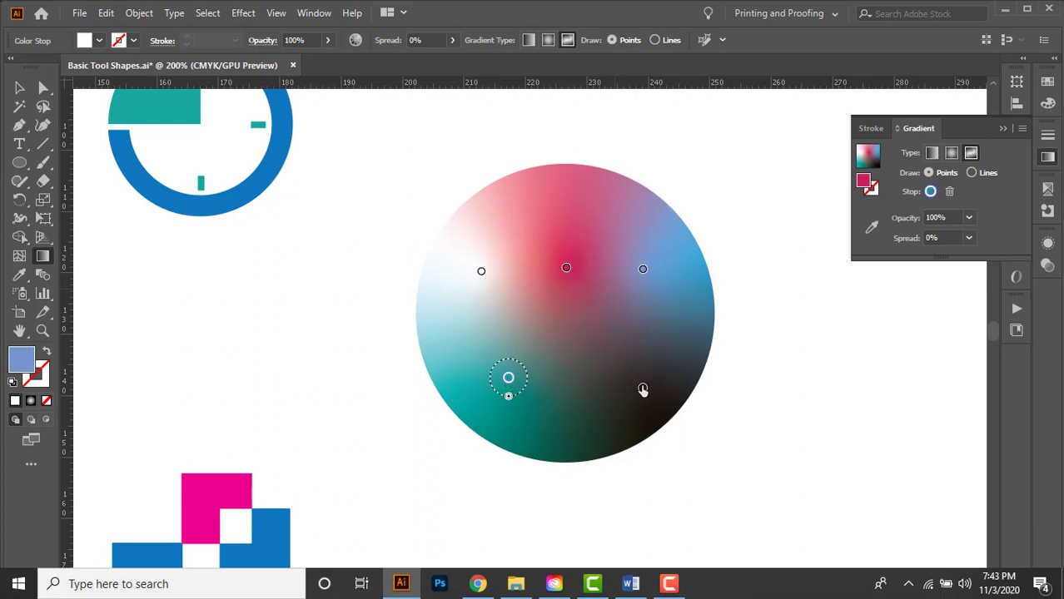
drag(643, 391, 624, 373)
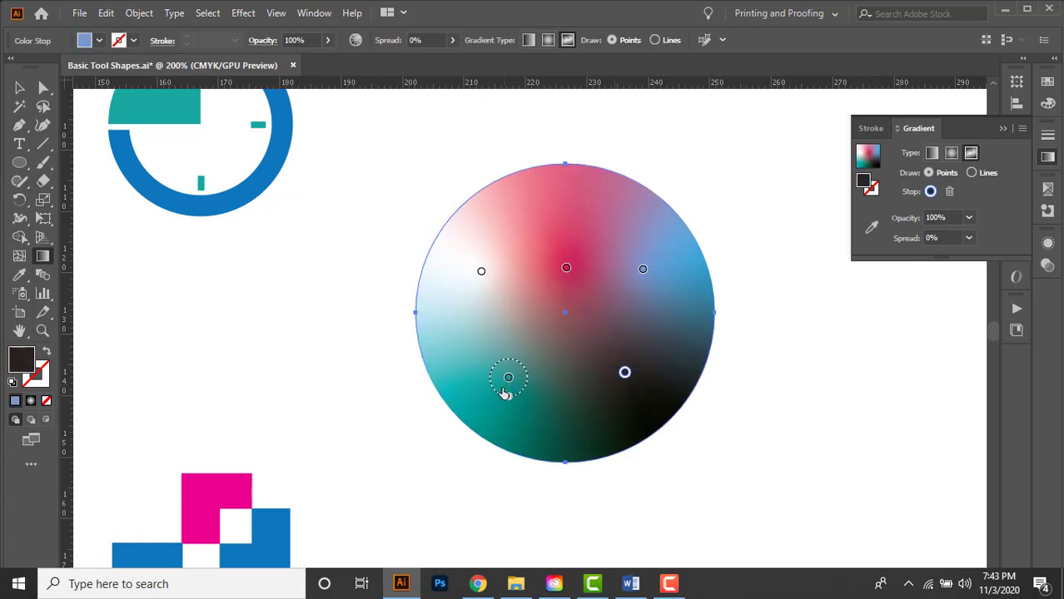
Step: Recolour the freeform gradient's teal point with the yellow swatch
double_click(504, 387)
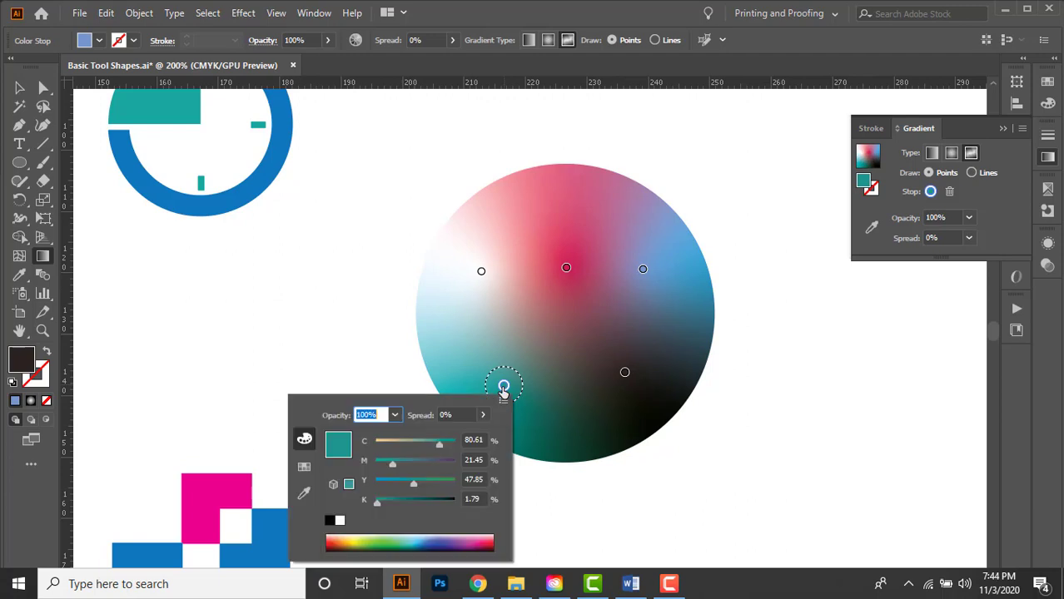
click(304, 466)
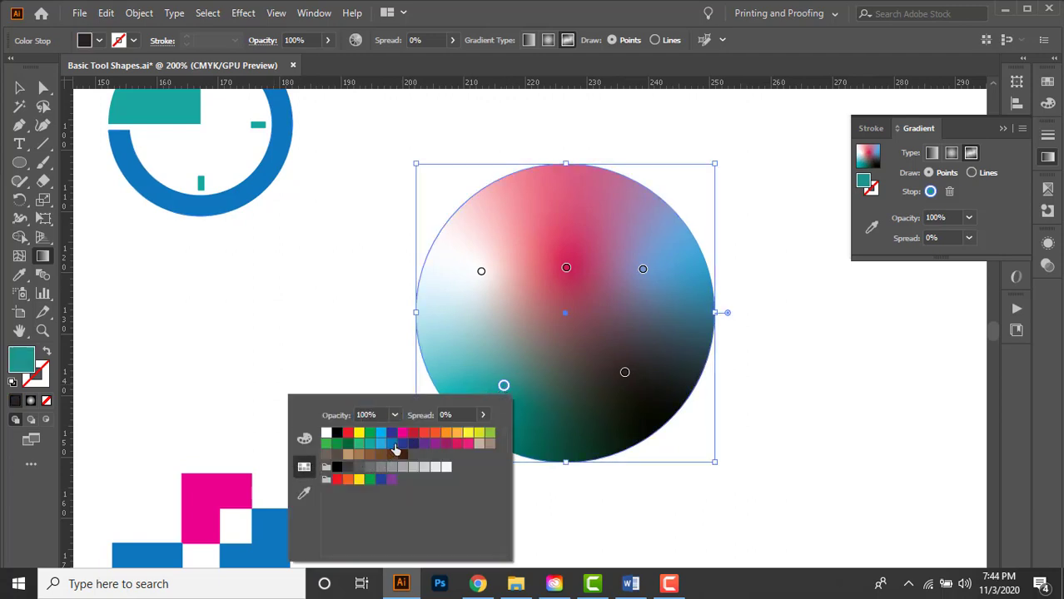
click(393, 444)
click(402, 432)
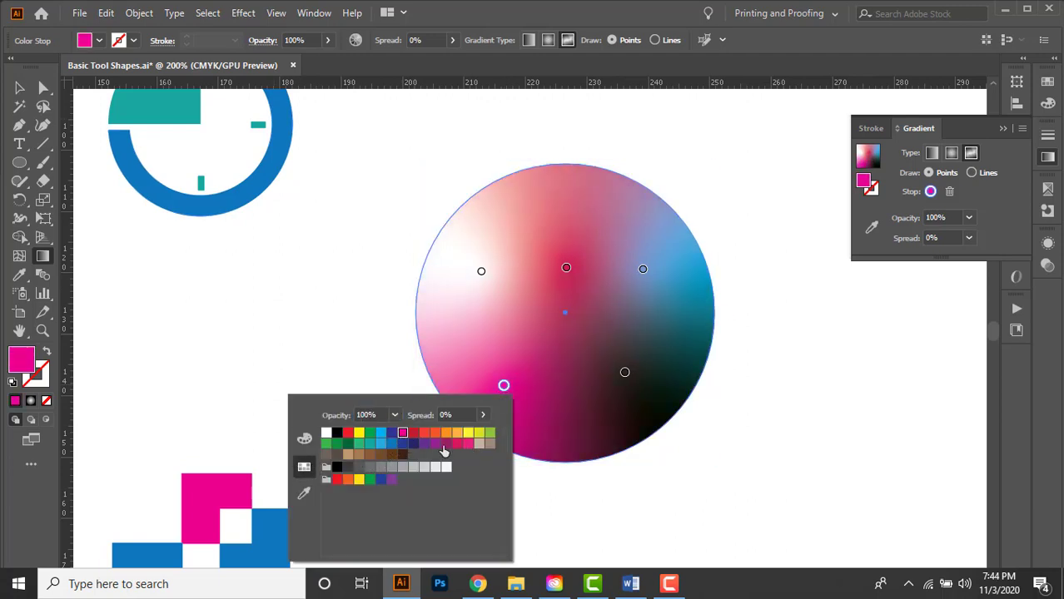
click(466, 434)
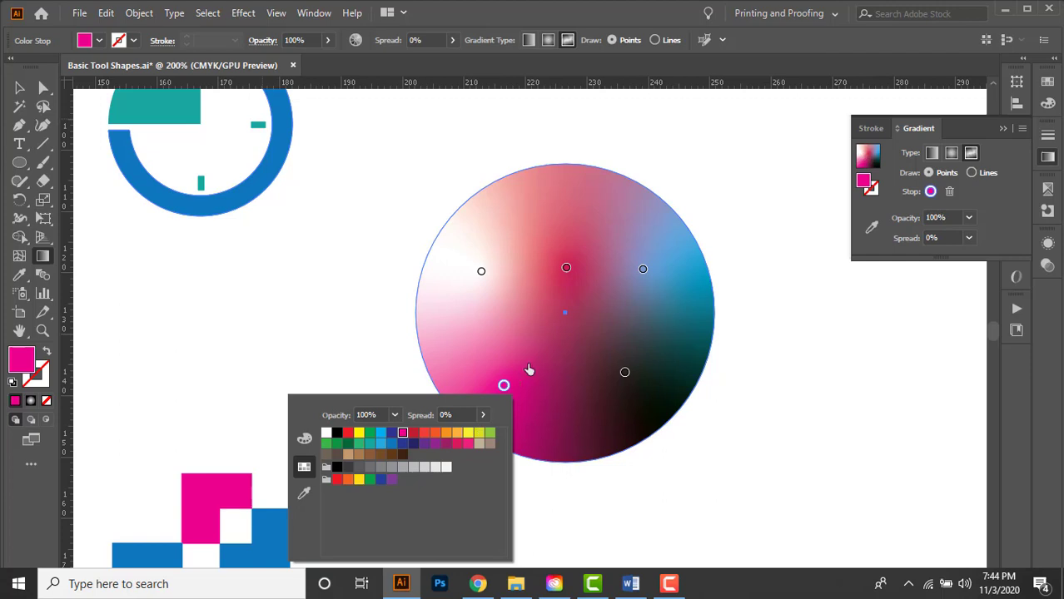
Step: Recolour the freeform gradient's central red point with the cyan swatch and its black point with the light red swatch
double_click(566, 268)
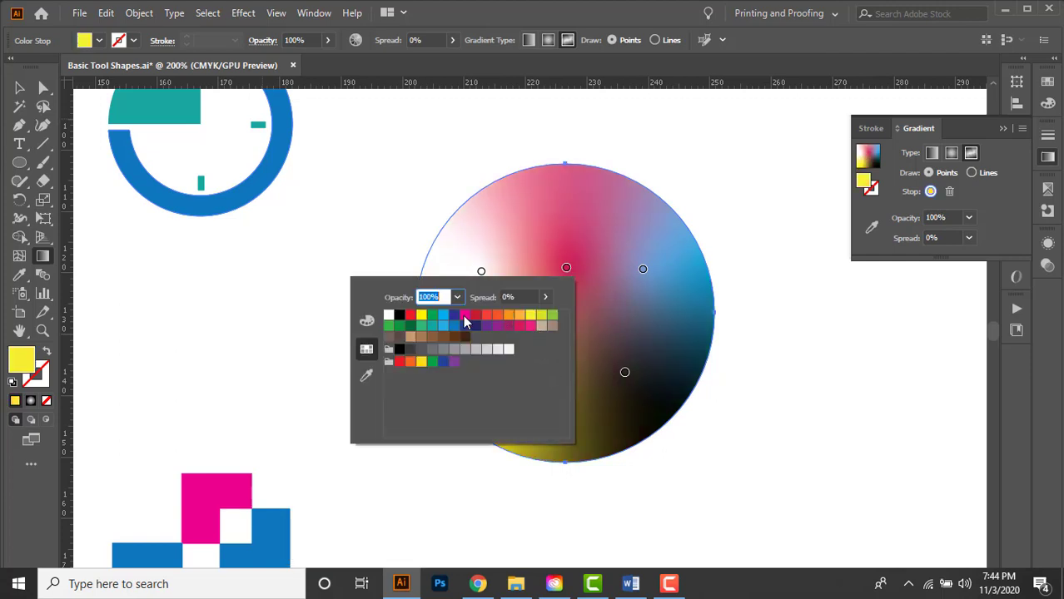
click(442, 315)
double_click(625, 373)
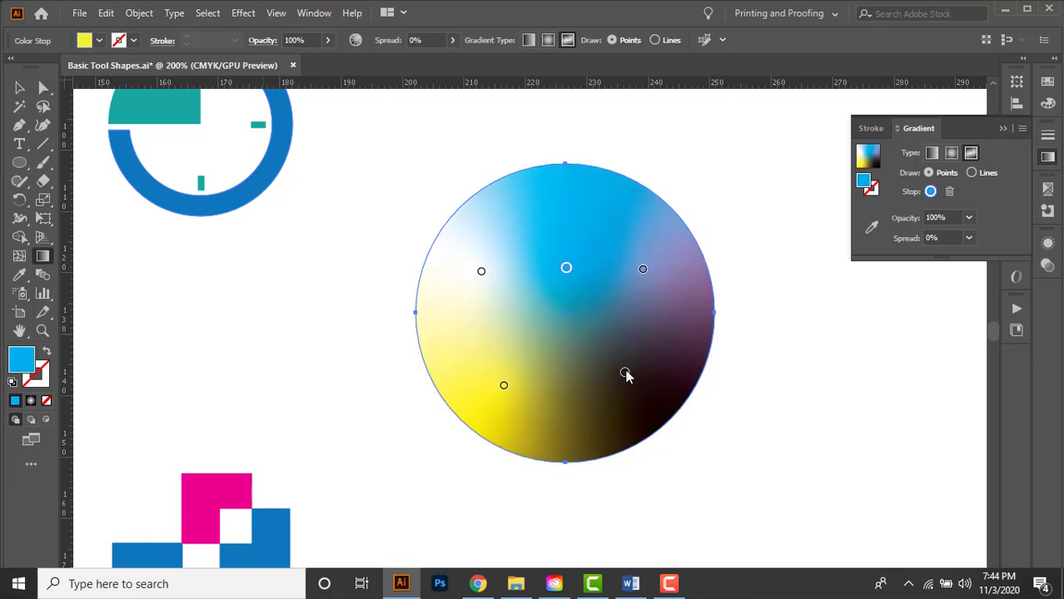
click(546, 420)
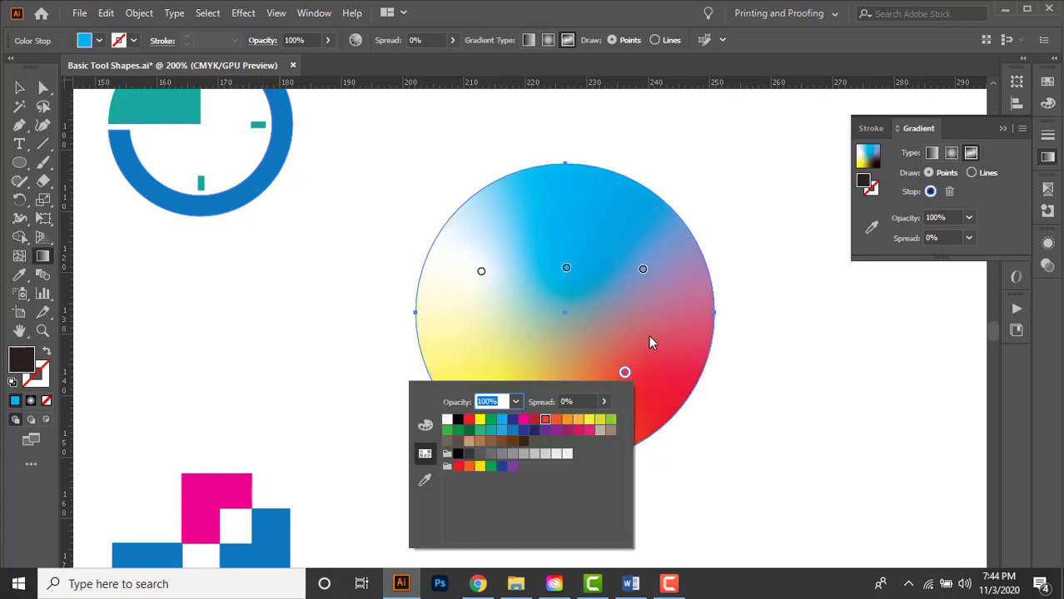
key(Escape)
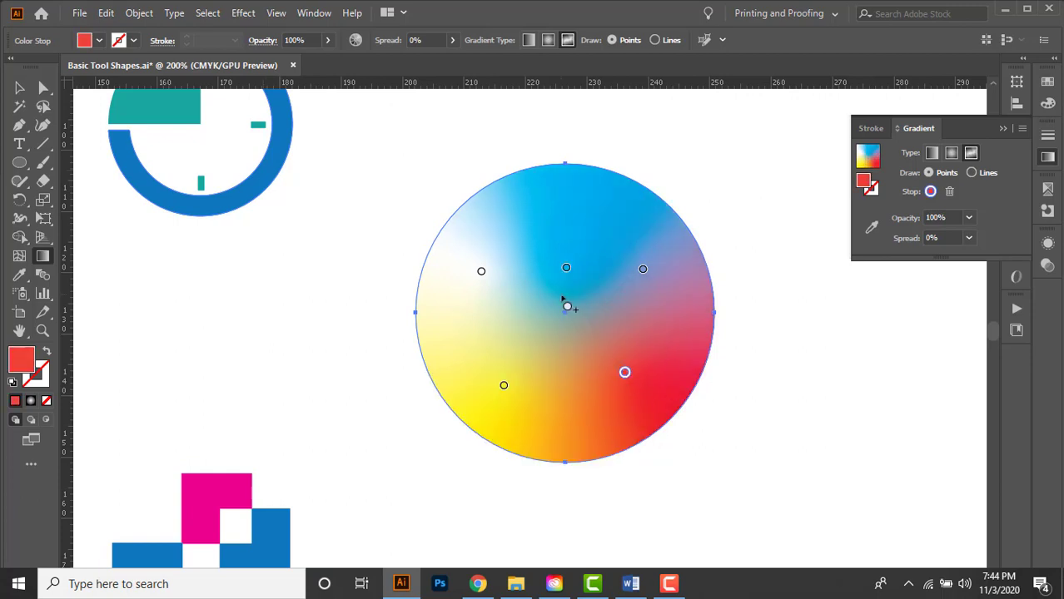
Step: Raise the freeform gradient's white point and add two more white points, one near the circle's top and one near its left side
drag(481, 269, 475, 240)
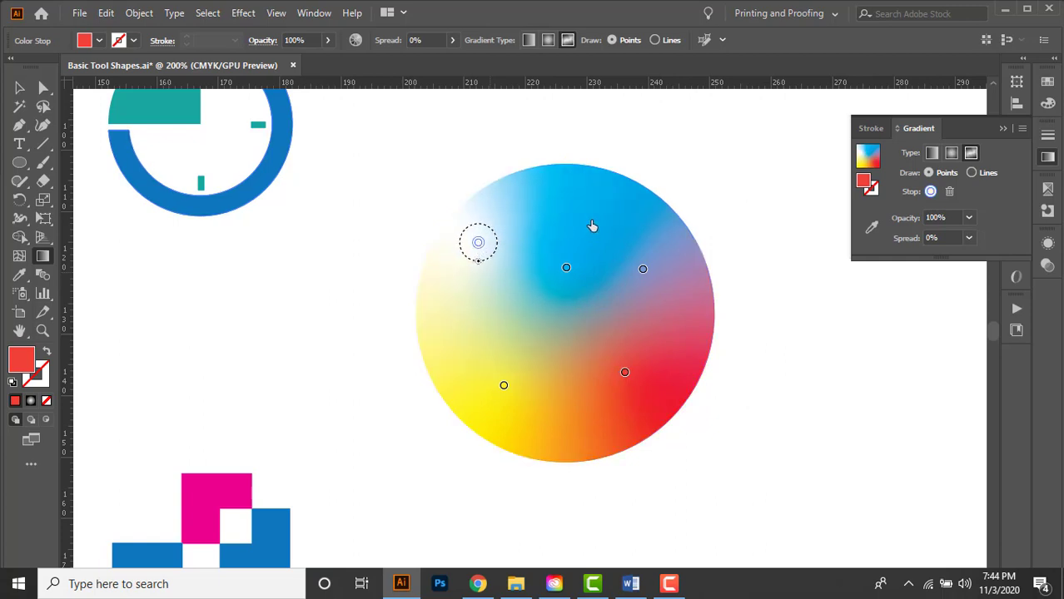
click(591, 221)
click(484, 323)
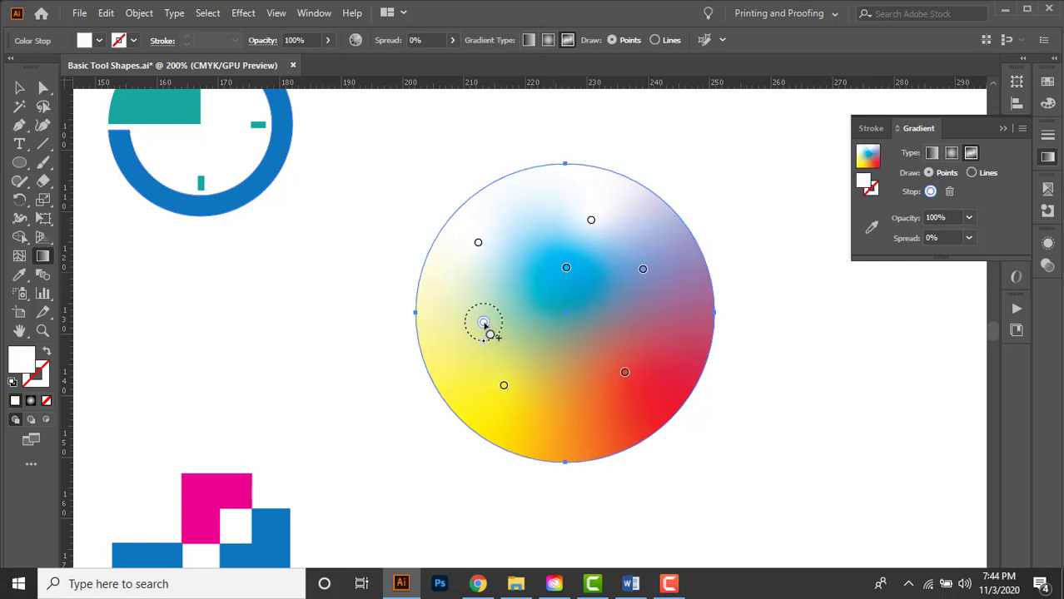
Step: Add a freeform point just below and right of the circle's centre and recolour it with a light blue swatch
click(591, 339)
double_click(591, 340)
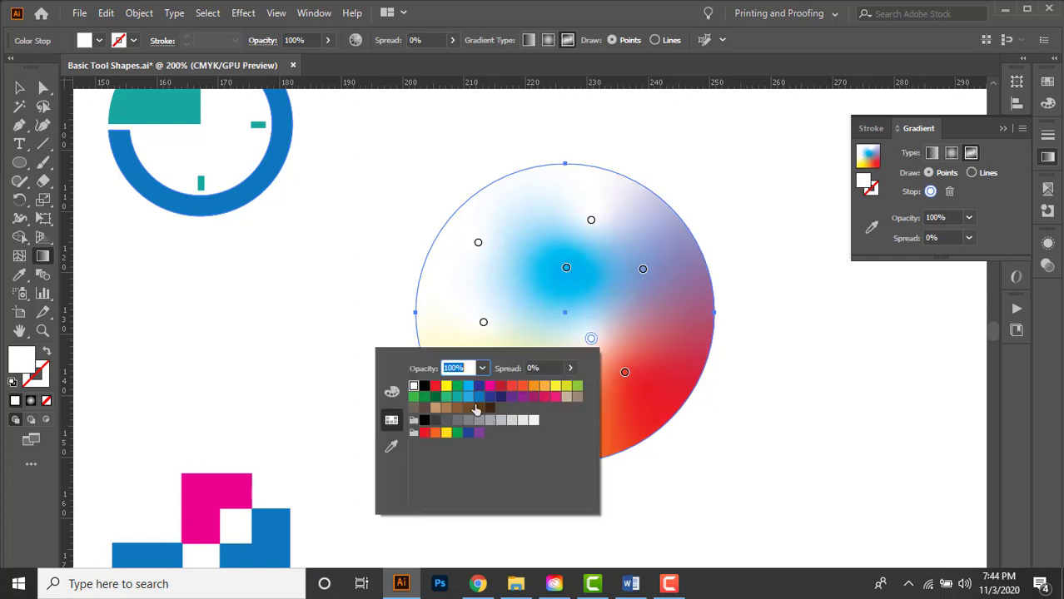
click(468, 396)
click(622, 265)
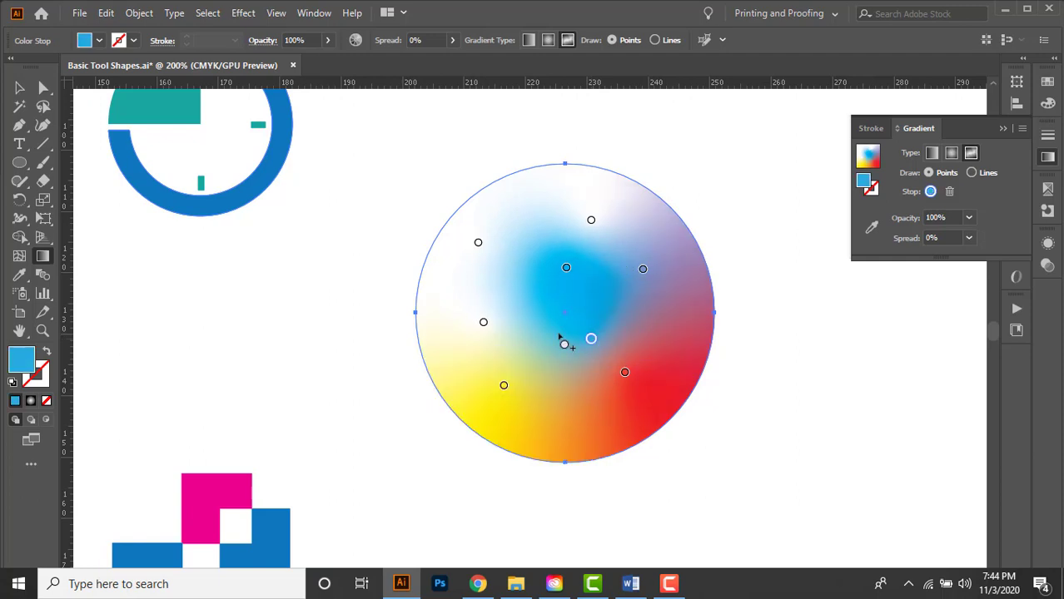
Step: Remove the extra freeform points, keeping only the white, muted blue, yellow and red ones, and deselect the circle
click(566, 268)
drag(547, 227, 484, 117)
drag(594, 223, 686, 130)
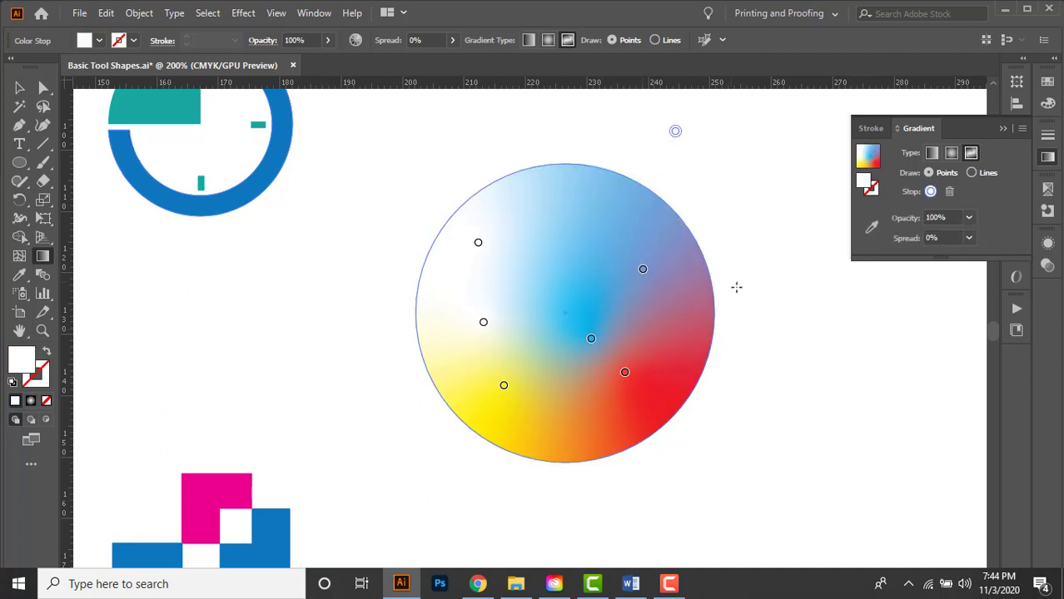
click(591, 341)
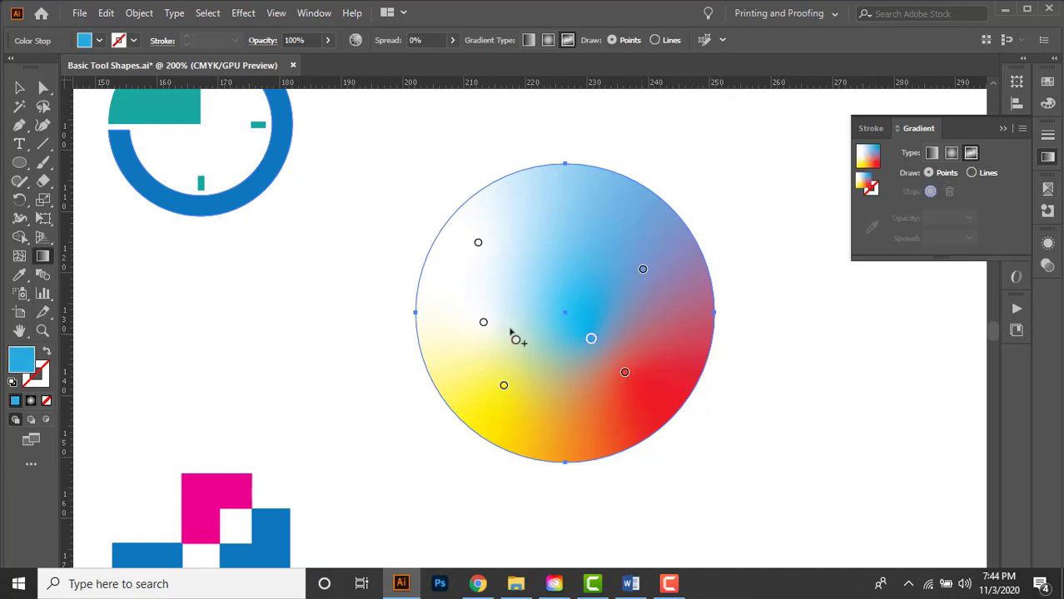
key(Delete)
click(484, 322)
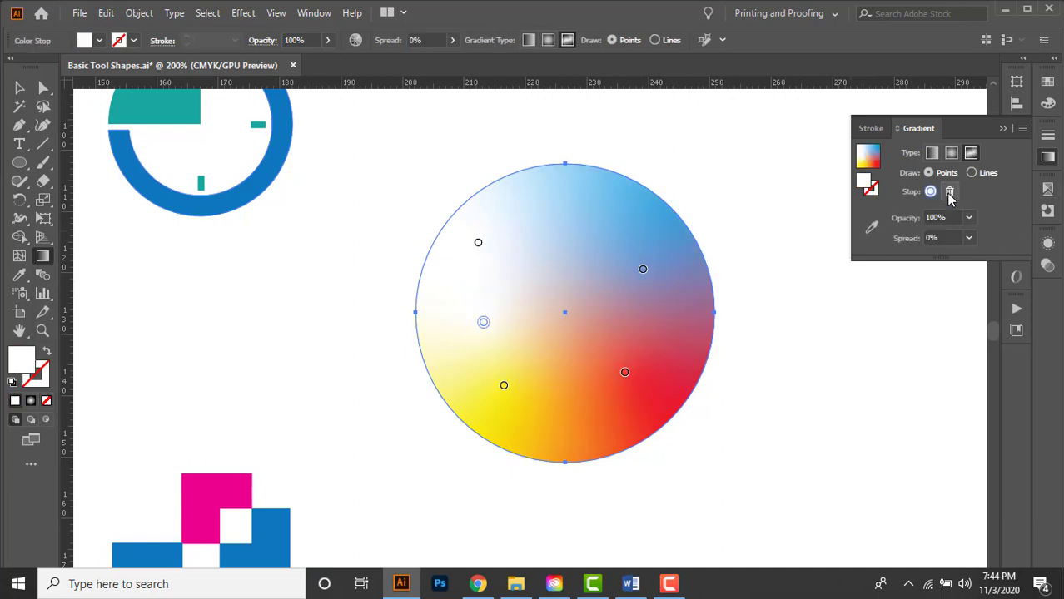
click(593, 366)
key(Delete)
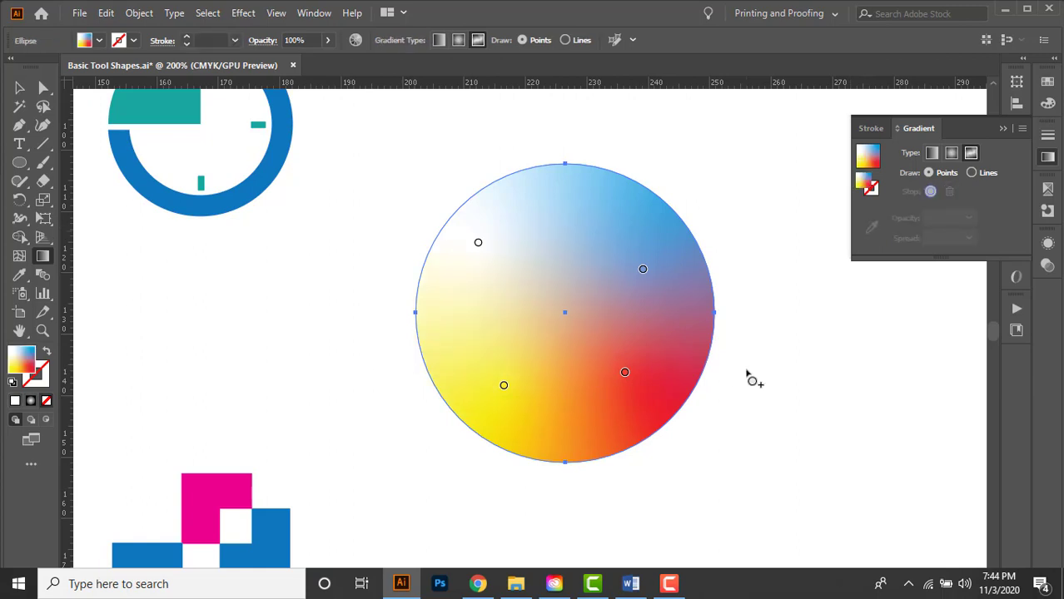
click(29, 90)
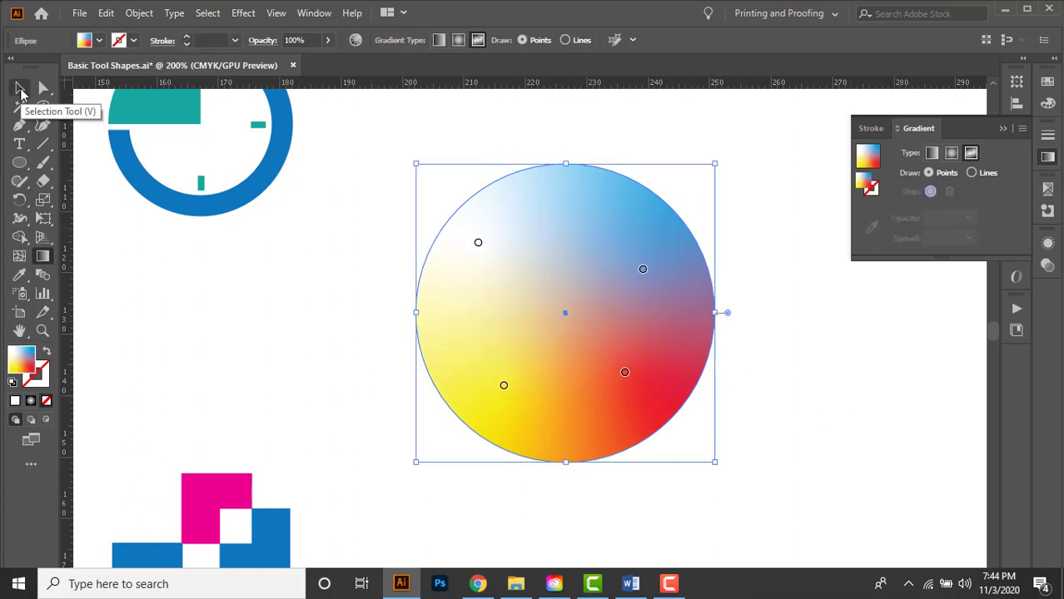
click(21, 91)
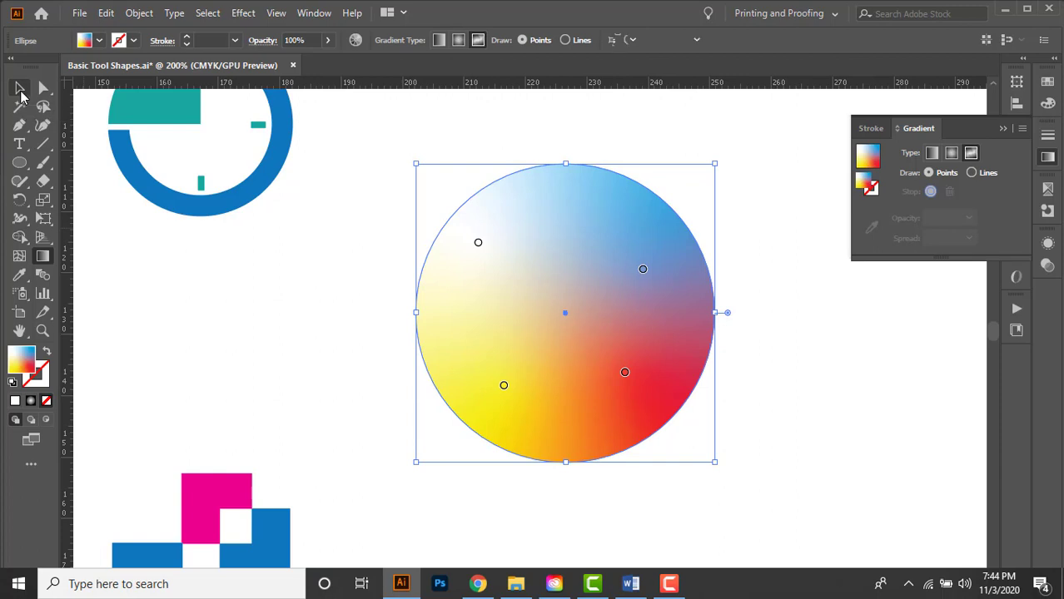
click(761, 271)
drag(810, 340, 770, 354)
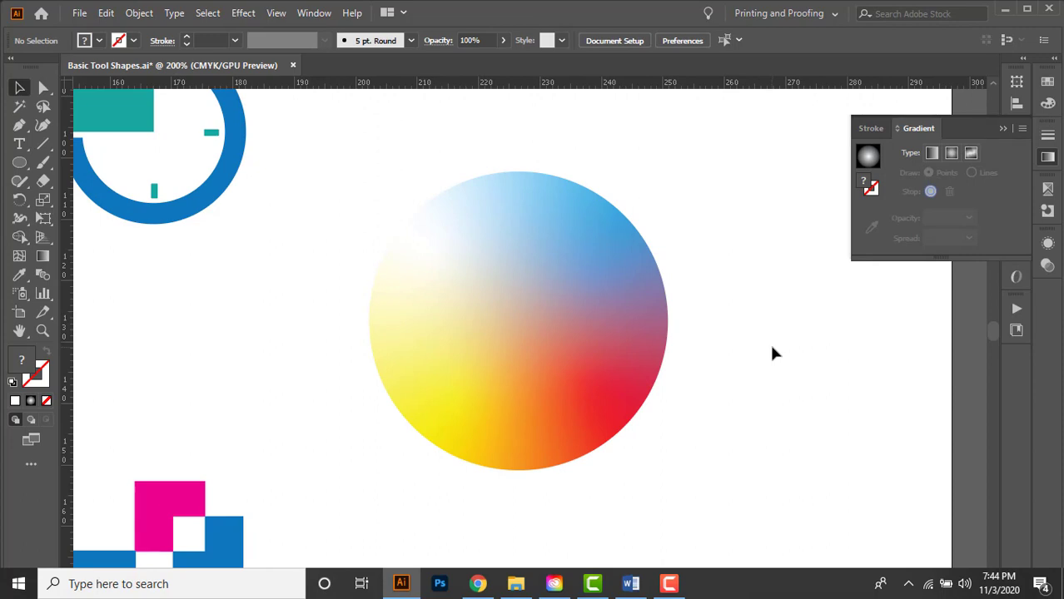
Step: Reopen the circle's freeform gradient for editing and move its blue point inward
click(524, 336)
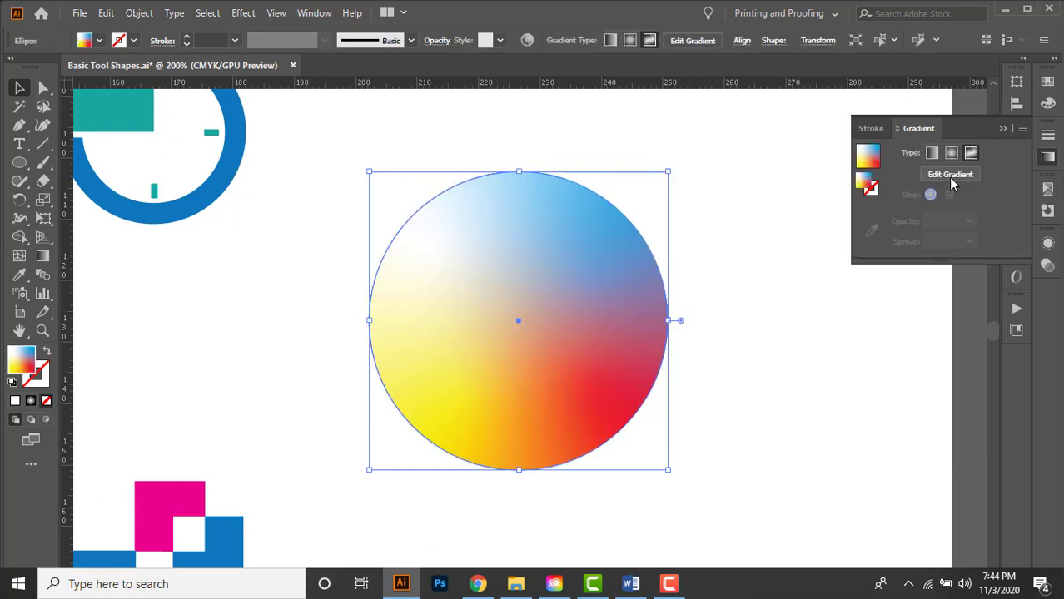
click(951, 176)
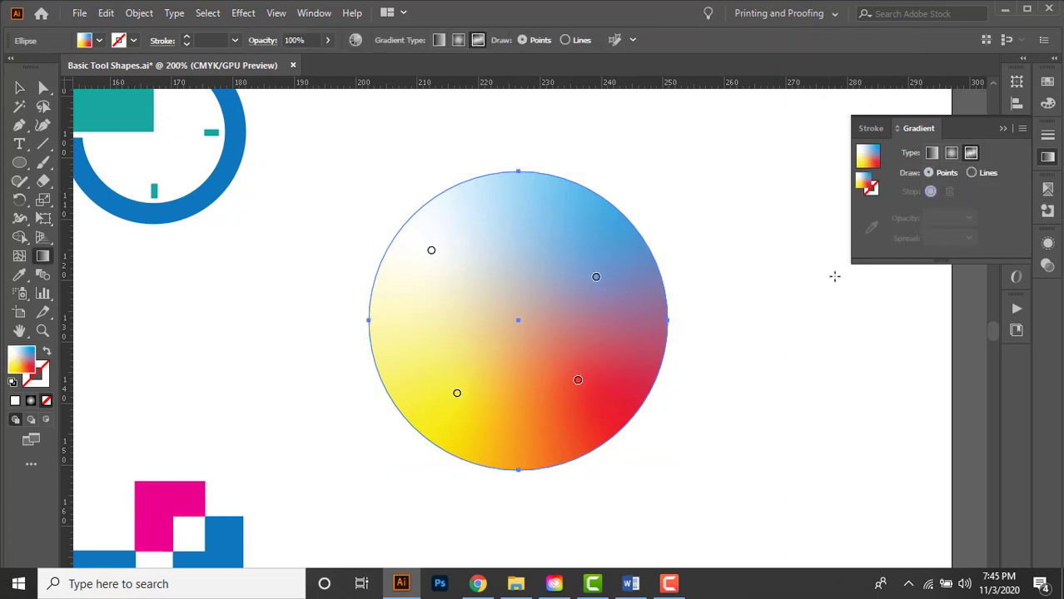
drag(596, 280, 560, 275)
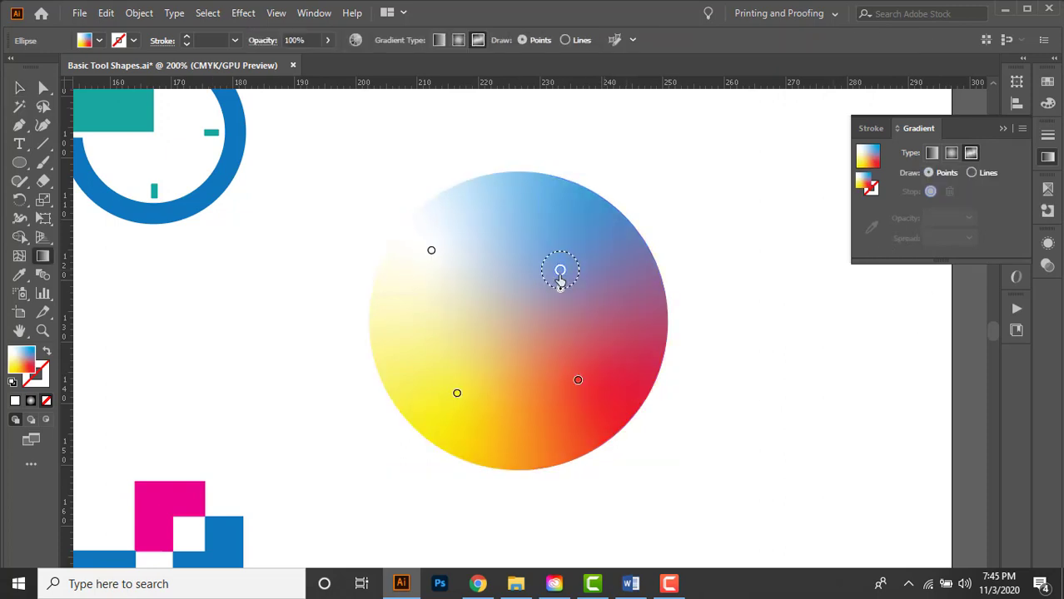
Step: Recolour the freeform gradient's red point with the purple swatch and deselect the circle
click(578, 380)
double_click(577, 380)
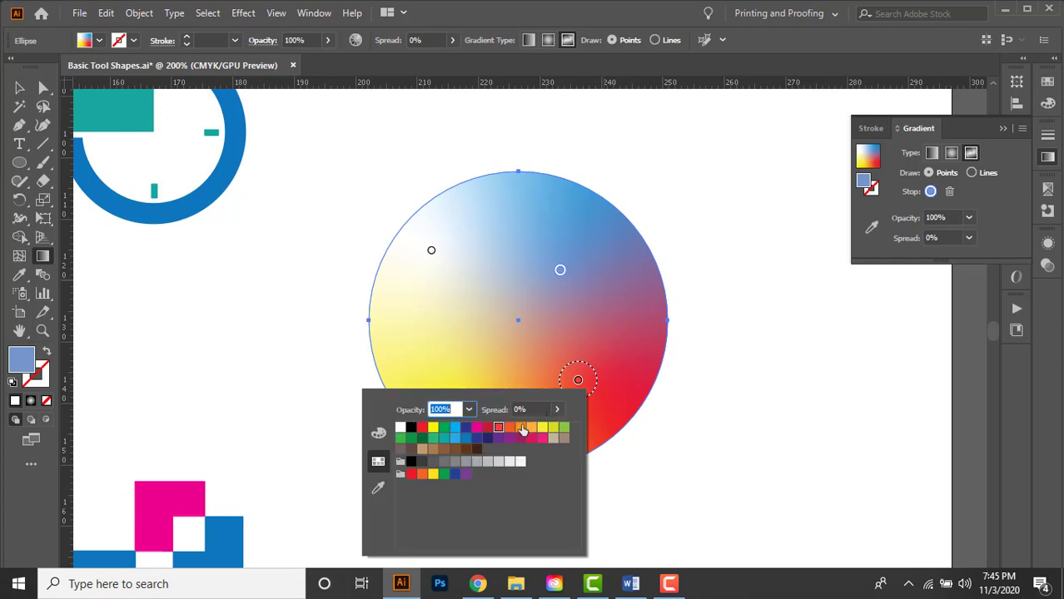
click(509, 438)
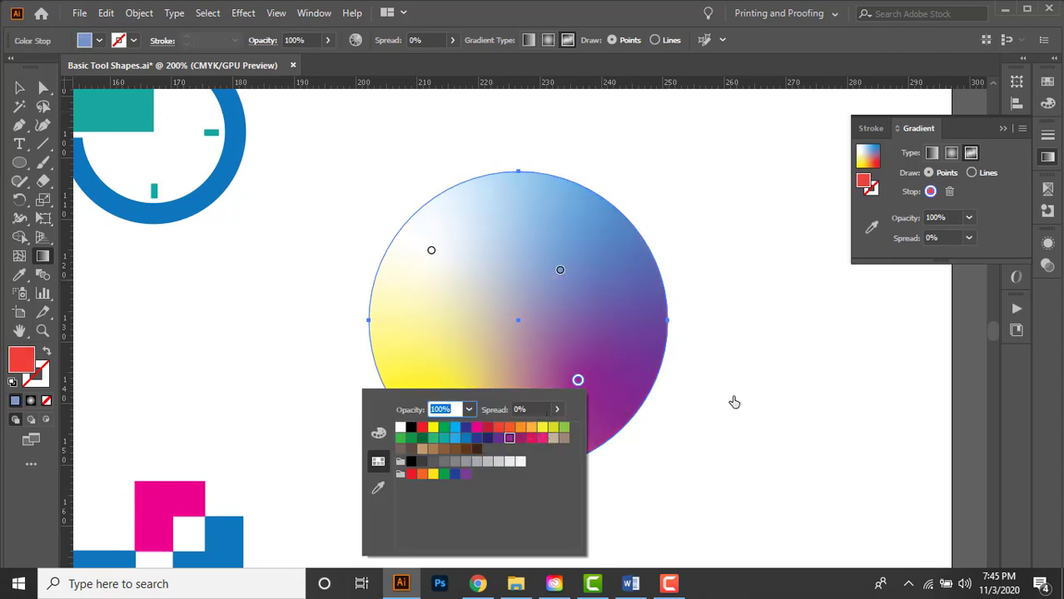
click(734, 402)
click(18, 92)
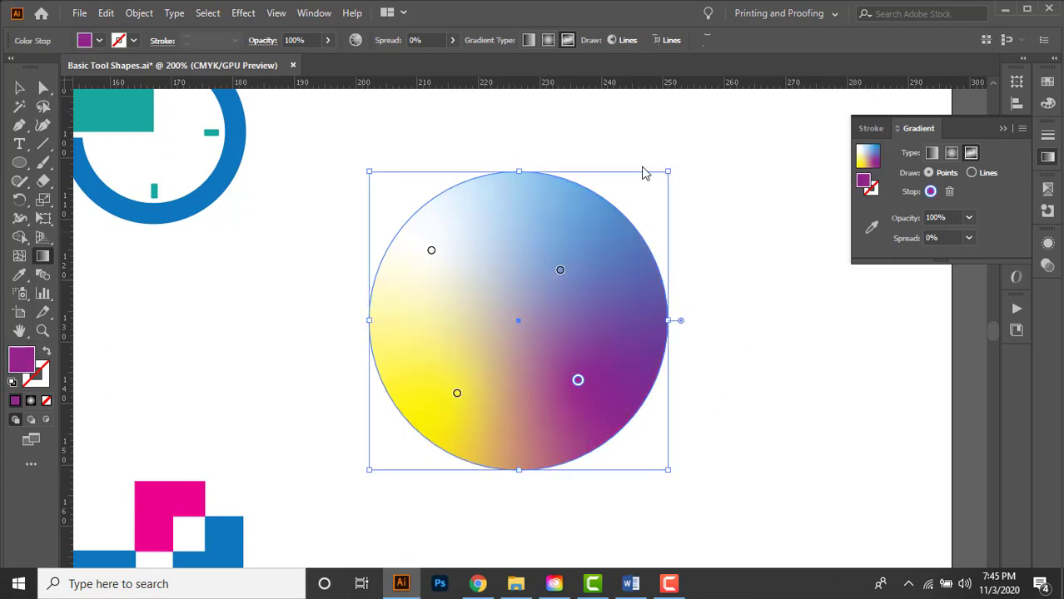
click(755, 228)
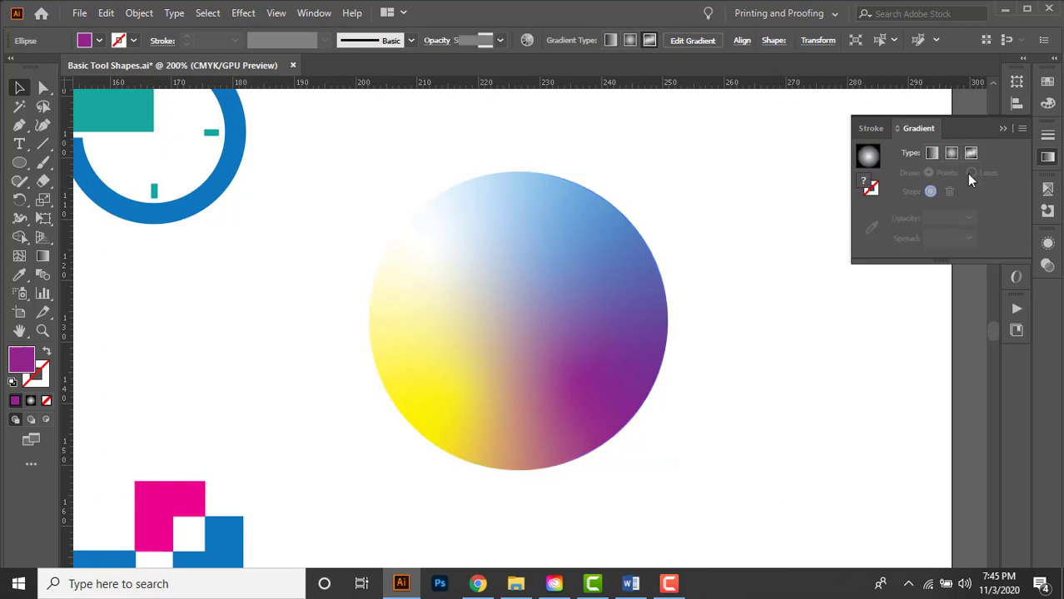
Step: Set the gradient type to linear with nothing selected and delete the practice circle
click(938, 156)
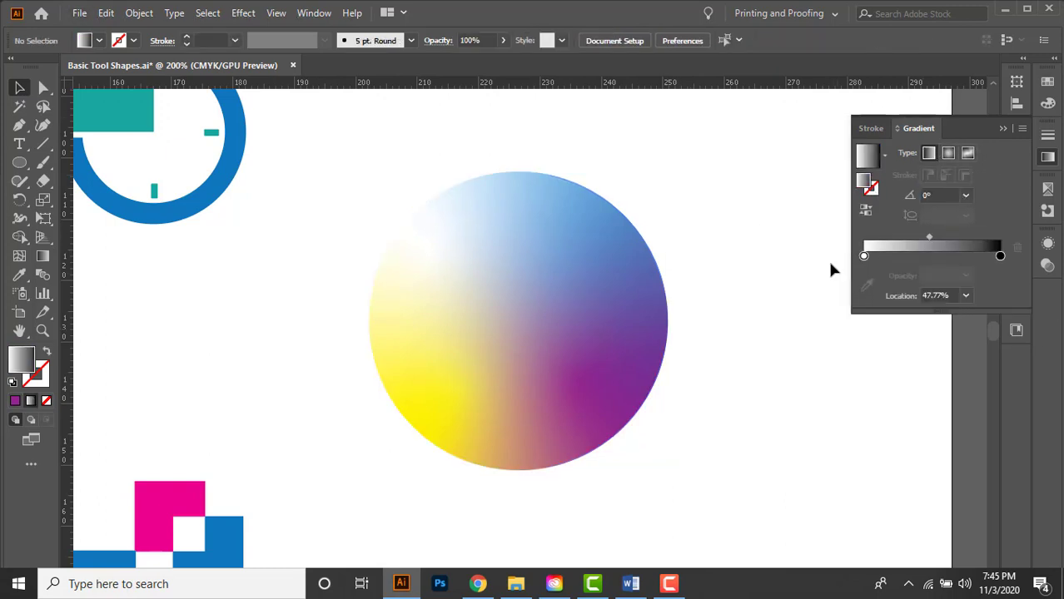
click(534, 311)
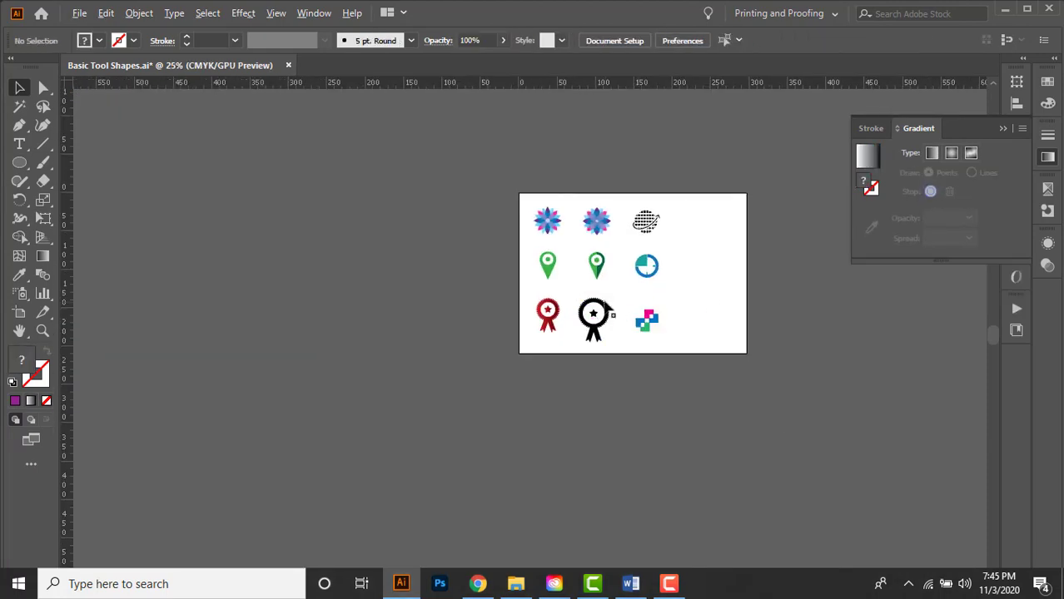
Step: Fill the black award badge with a linear gradient
scroll(587, 322, up, 5)
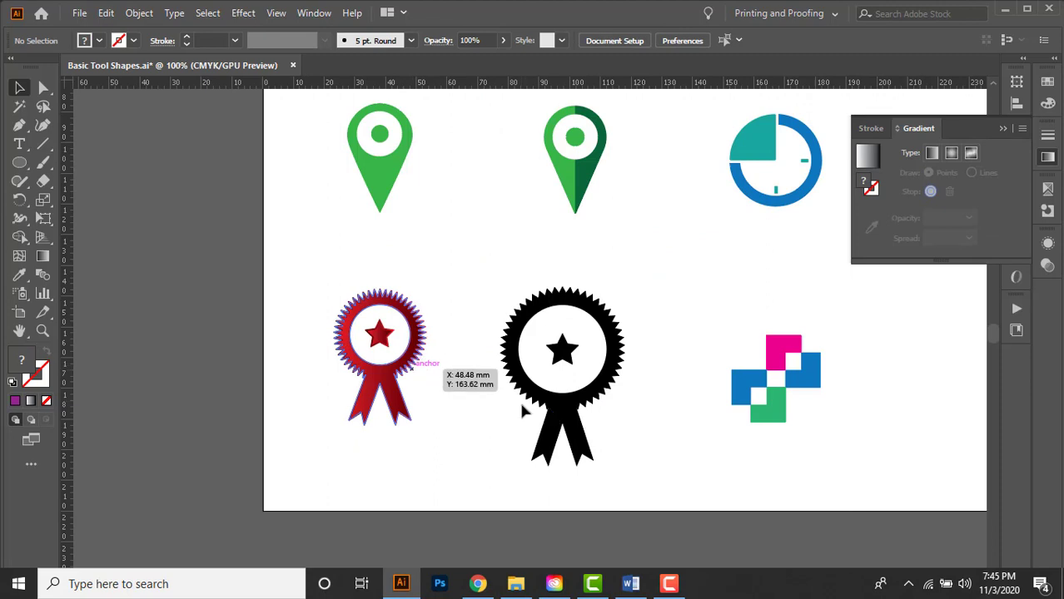
drag(691, 359, 636, 359)
scroll(598, 406, down, 1)
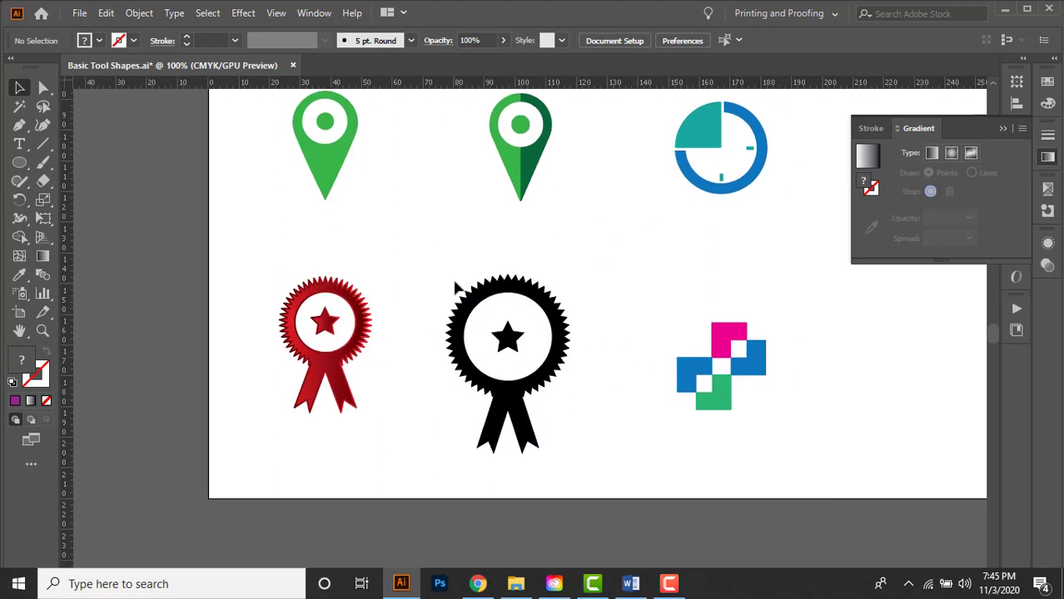
click(562, 382)
drag(819, 355, 787, 360)
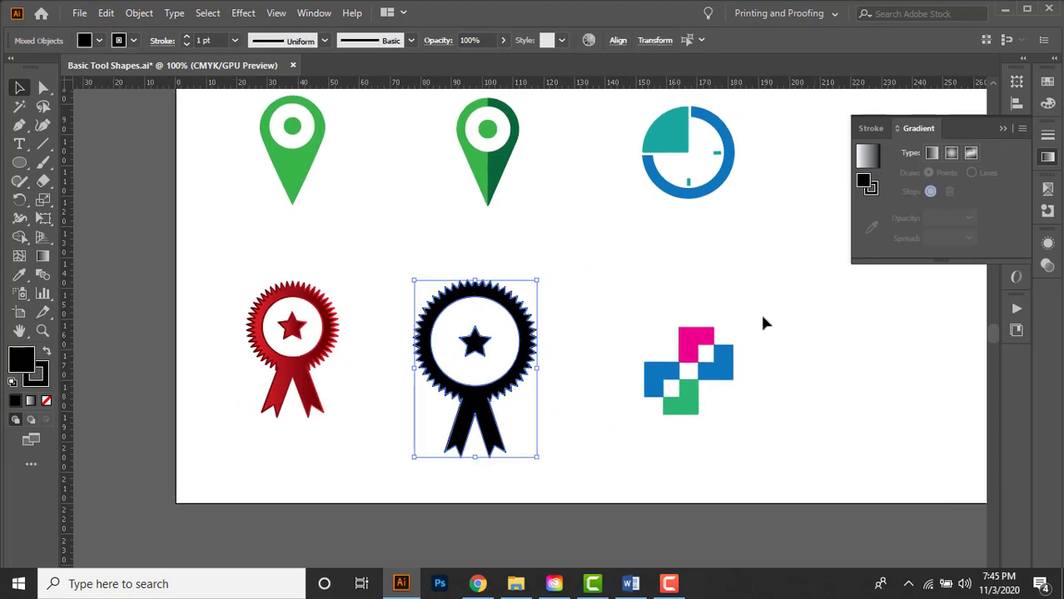
click(930, 155)
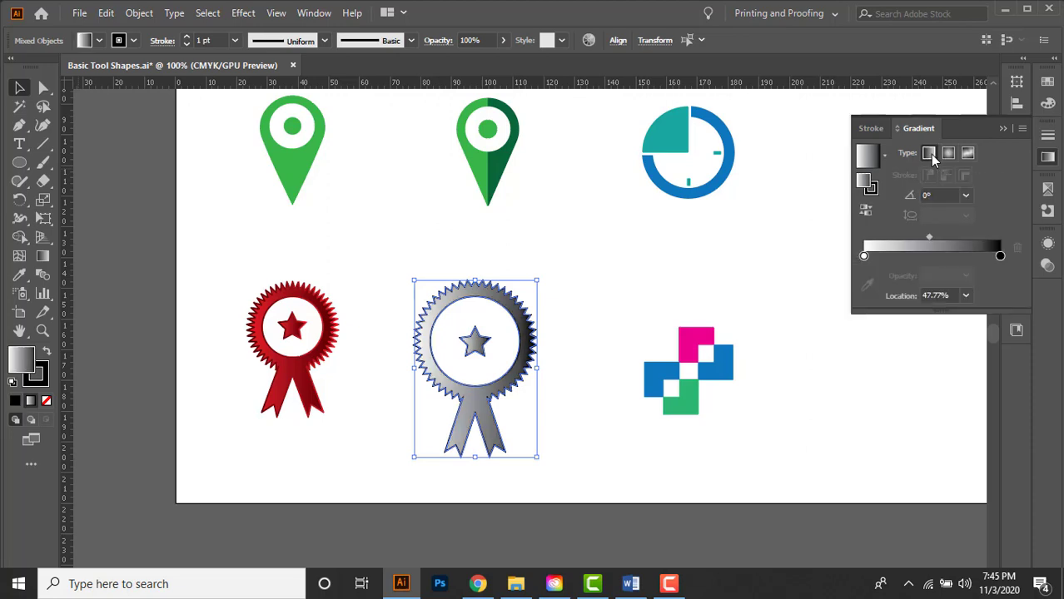
Step: Recolour the badge gradient's black end stop with the red swatch and darken it to 73% K
double_click(1000, 258)
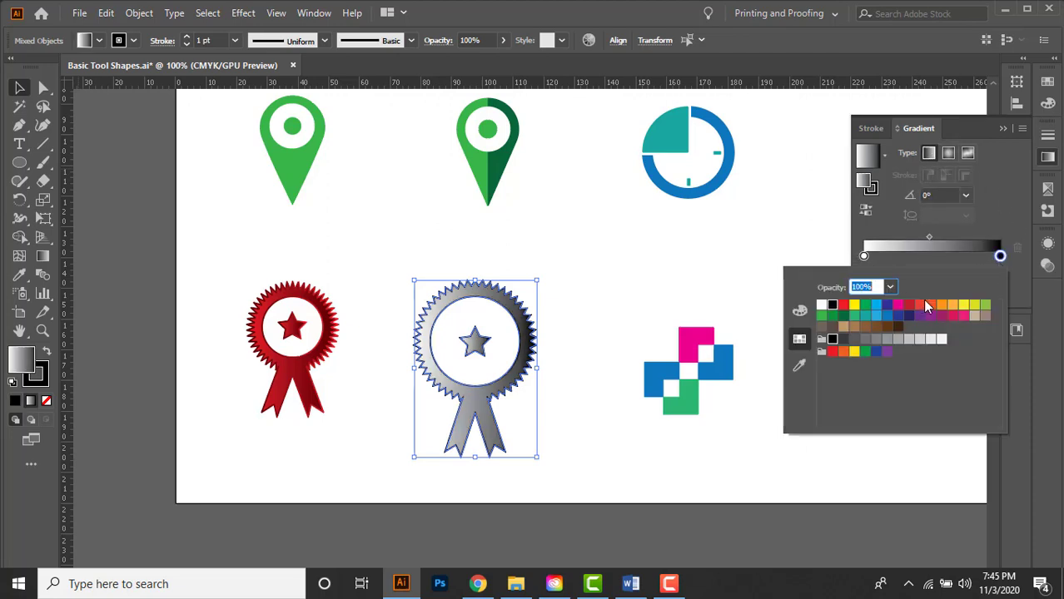
click(843, 305)
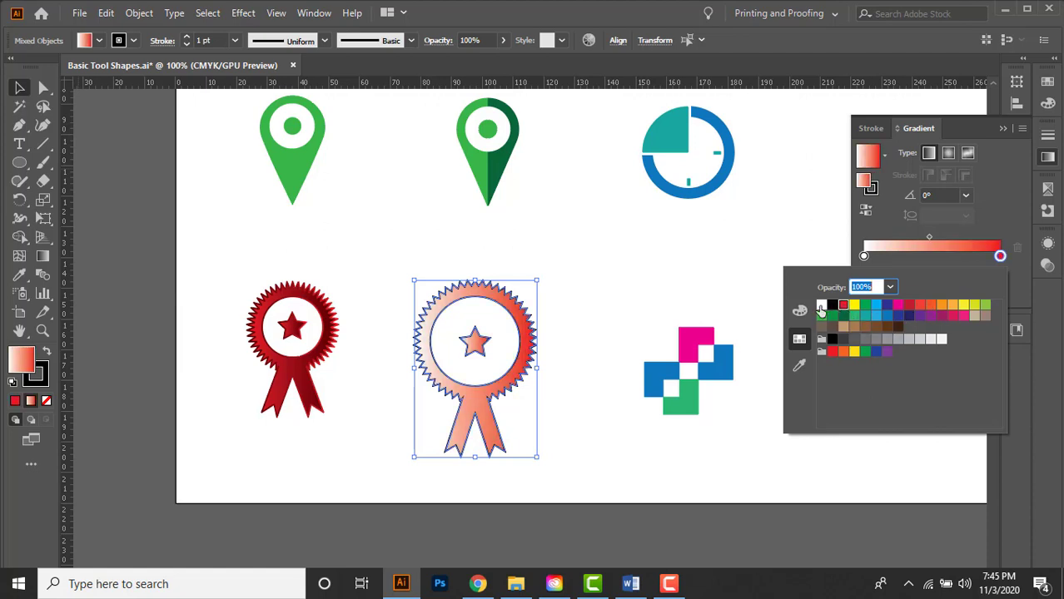
click(798, 340)
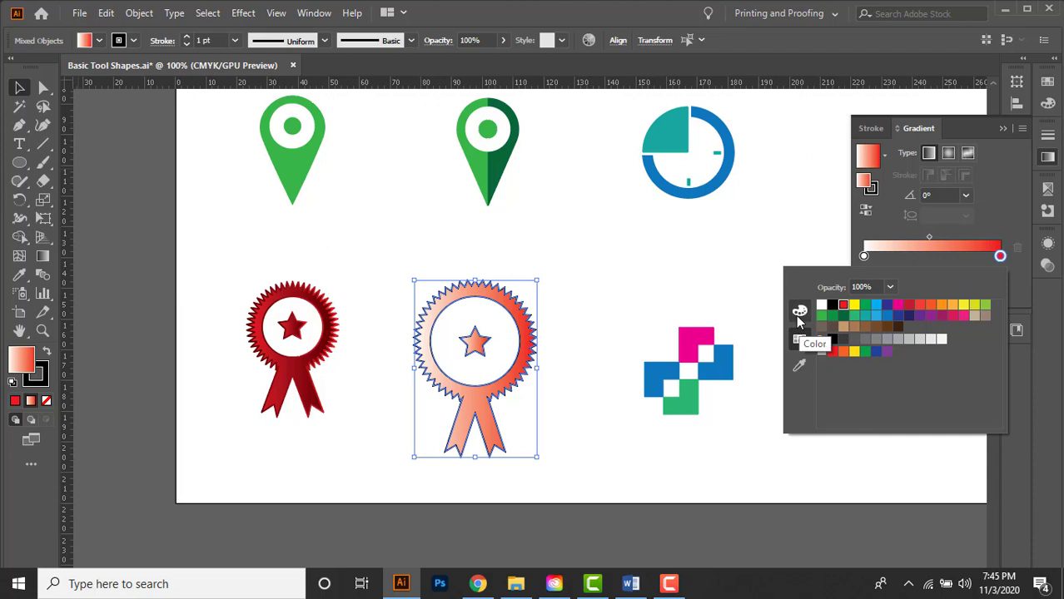
click(798, 312)
drag(871, 373, 928, 375)
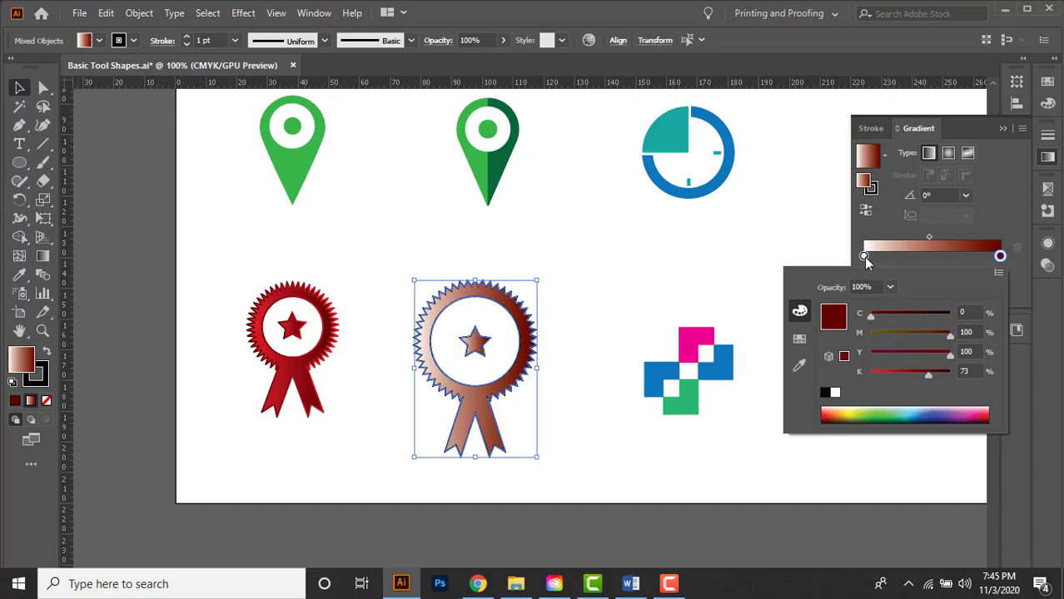
Step: Recolour the badge gradient's white start stop with the red swatch
click(864, 257)
double_click(864, 256)
click(799, 339)
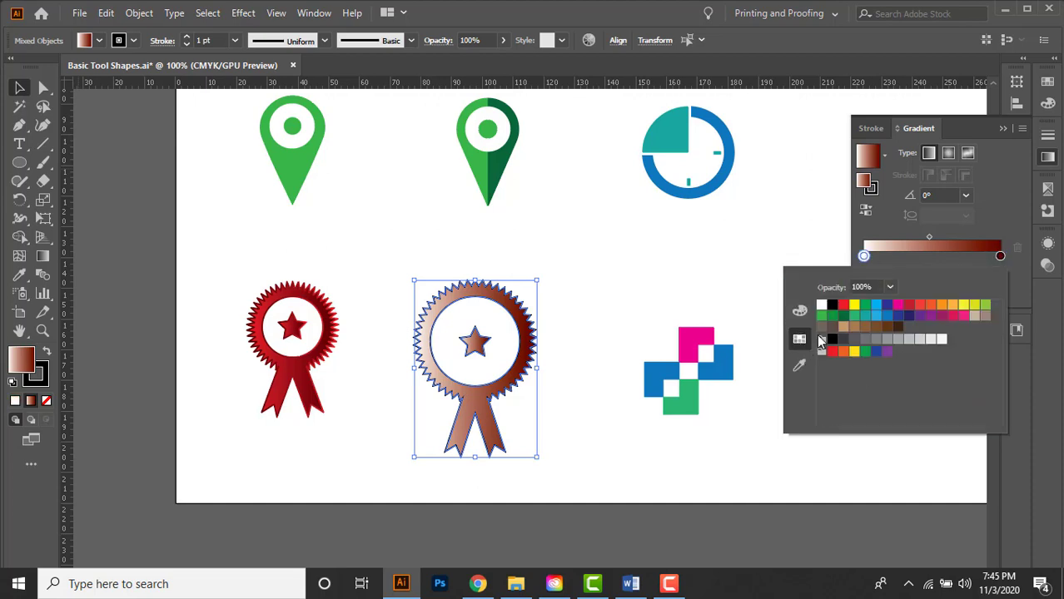
click(842, 305)
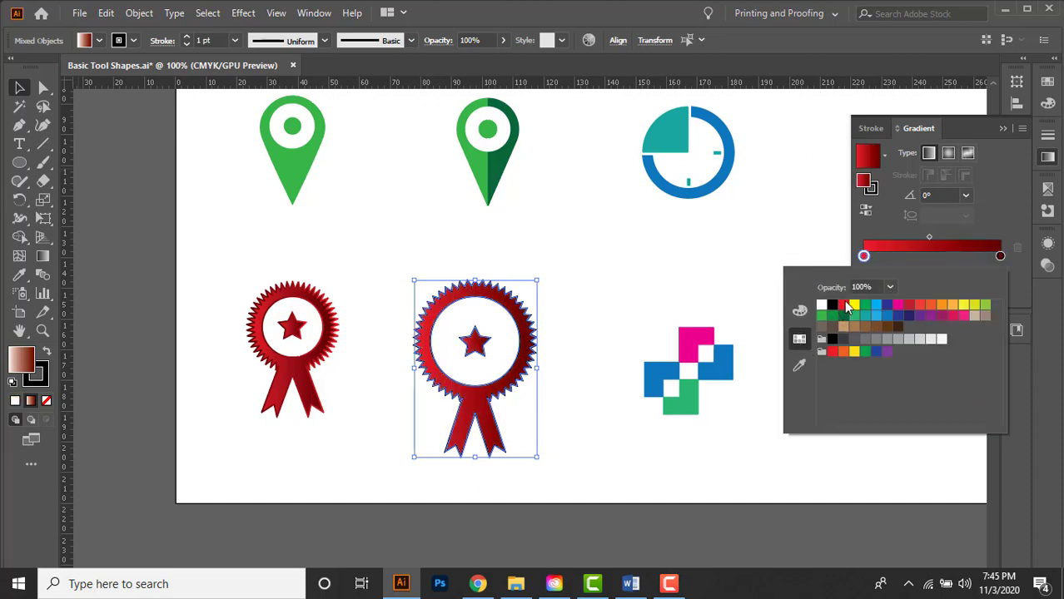
click(901, 263)
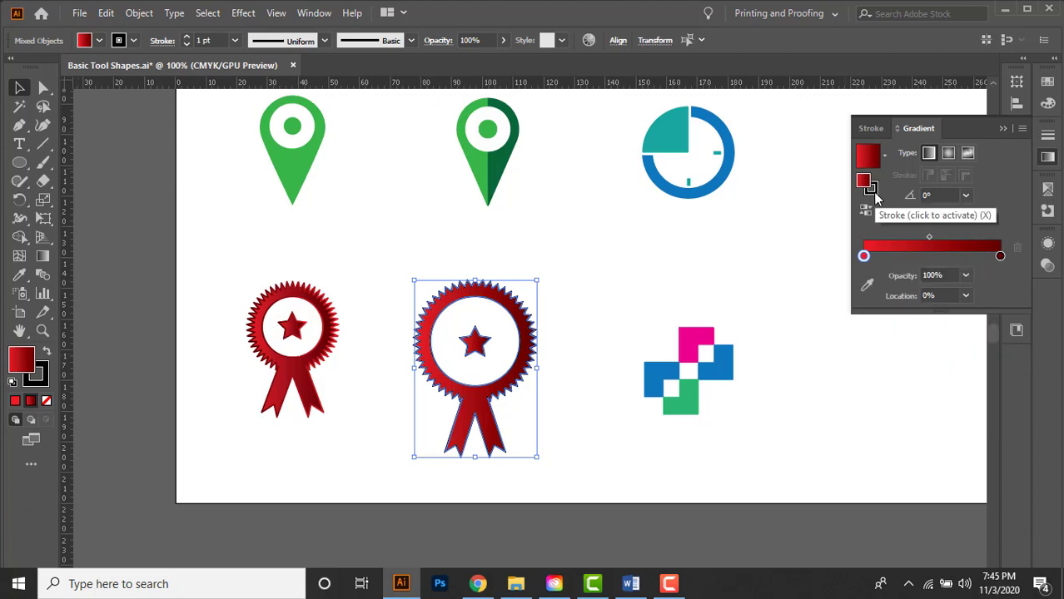
Step: Apply the red to dark red linear gradient to the badge's stroke, reverse its direction, and deselect the badge
click(871, 190)
click(924, 249)
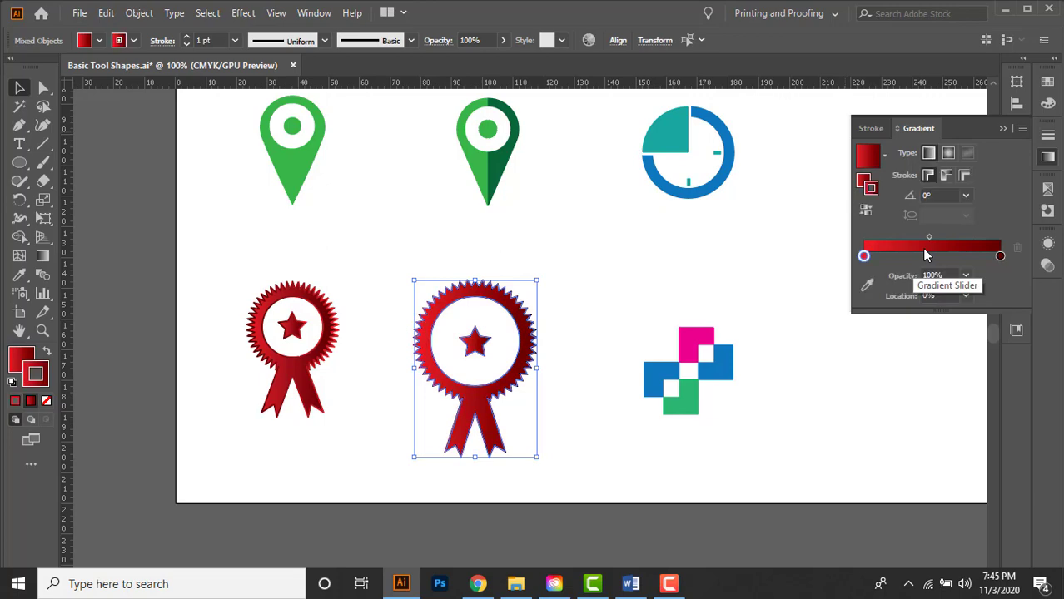
click(865, 213)
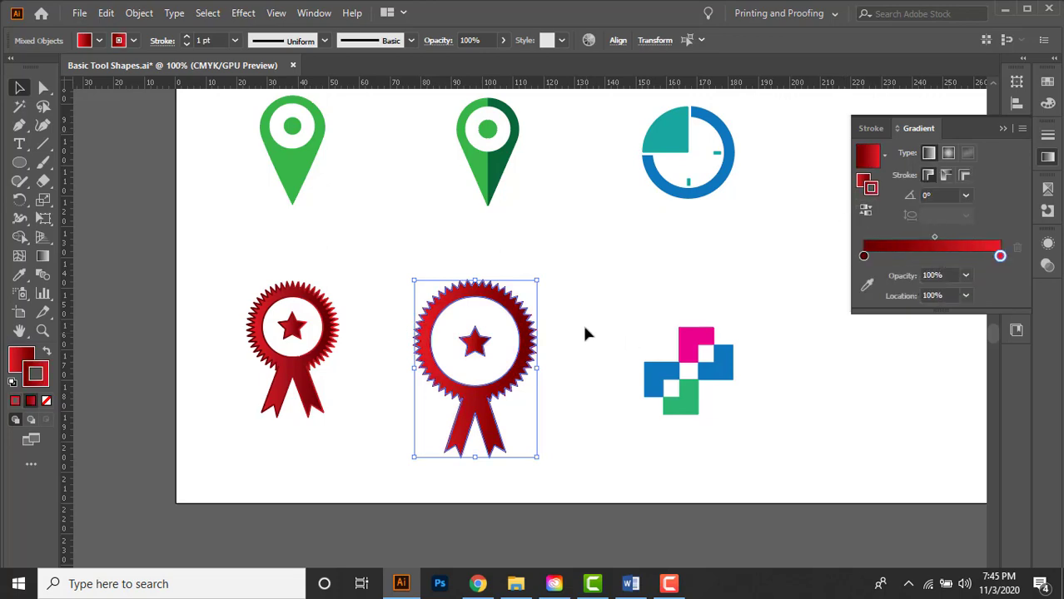
click(574, 328)
Step: Scale the new badge down to roughly the size of the reference badge, reposition it beside the reference, and deselect it
scroll(495, 348, up, 3)
scroll(666, 363, down, 1)
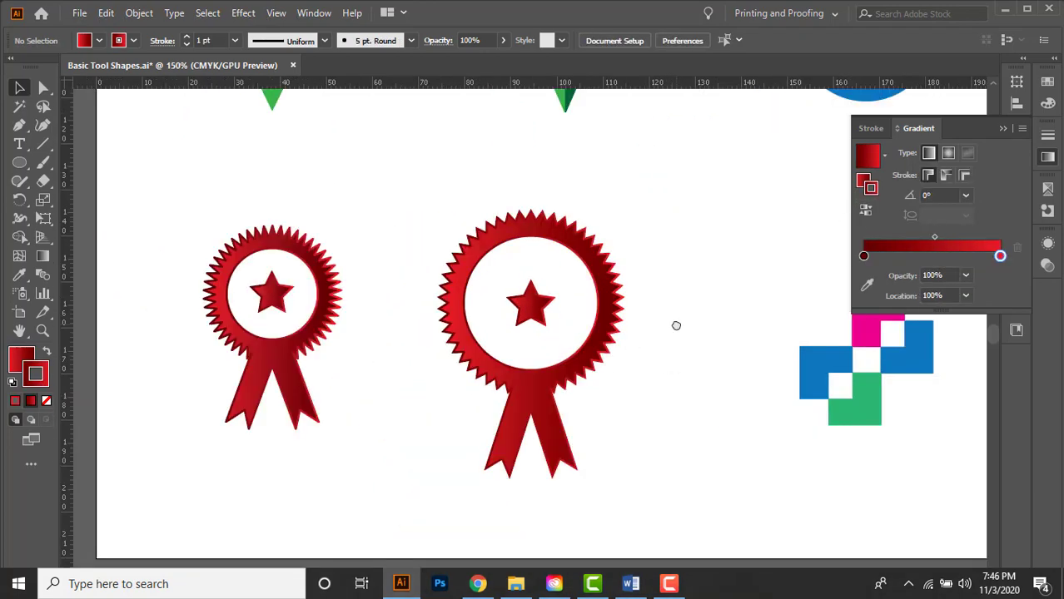
drag(428, 212, 592, 428)
drag(537, 378, 531, 346)
drag(582, 398, 614, 437)
click(710, 419)
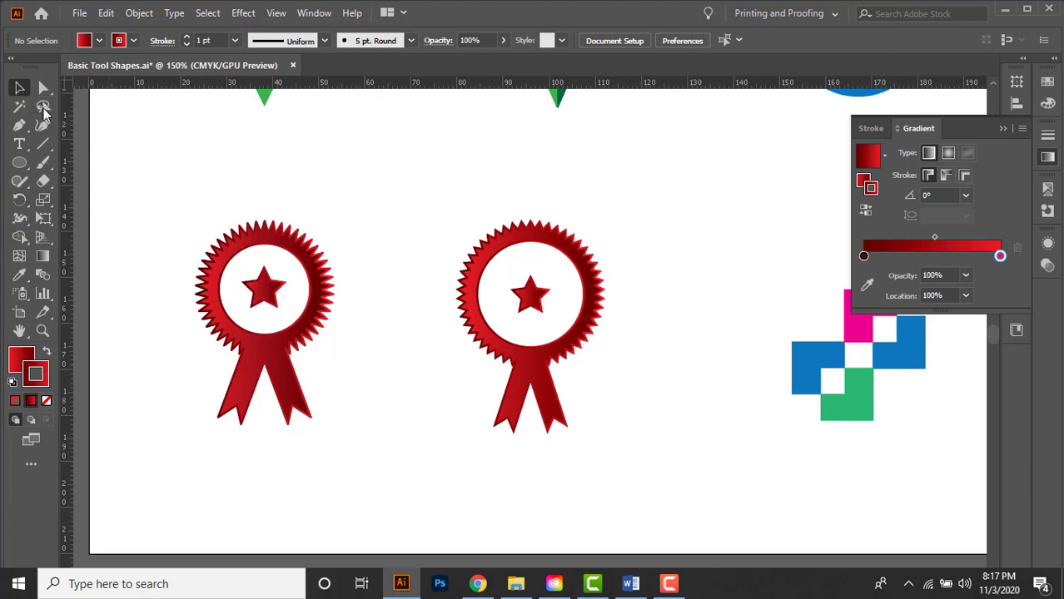
Step: Select the new badge and draw its fill gradient diagonally from lower left to upper right at about 45° with the Gradient tool
drag(616, 407, 642, 430)
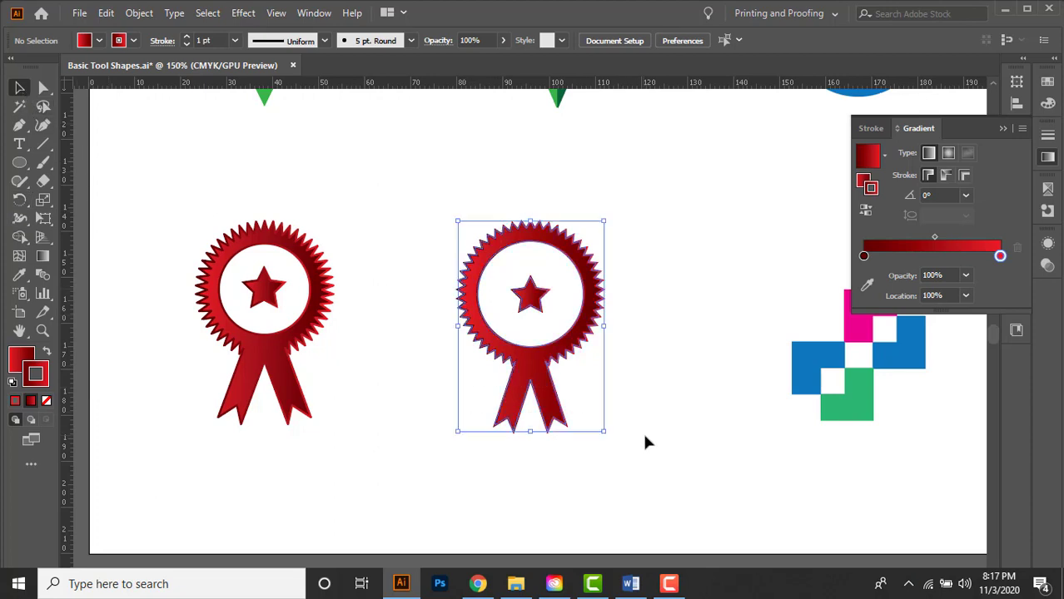
click(43, 258)
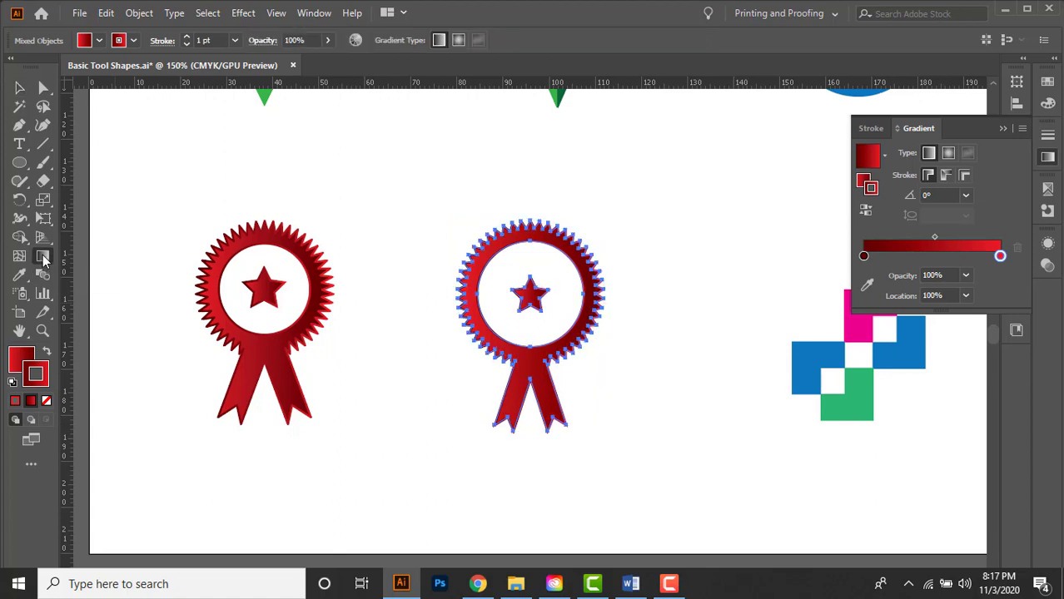
click(864, 184)
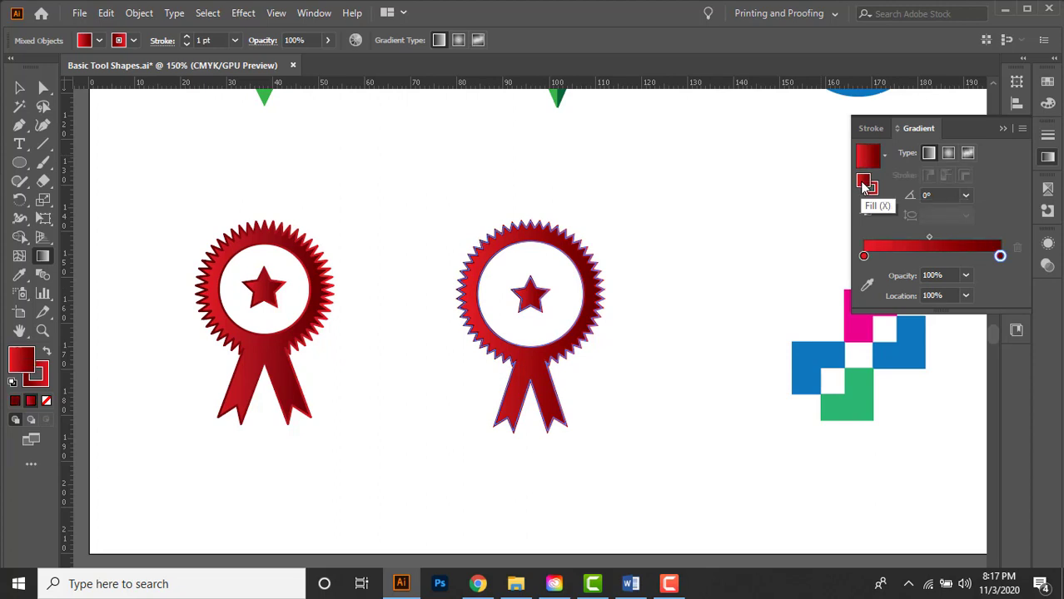
drag(470, 384, 598, 257)
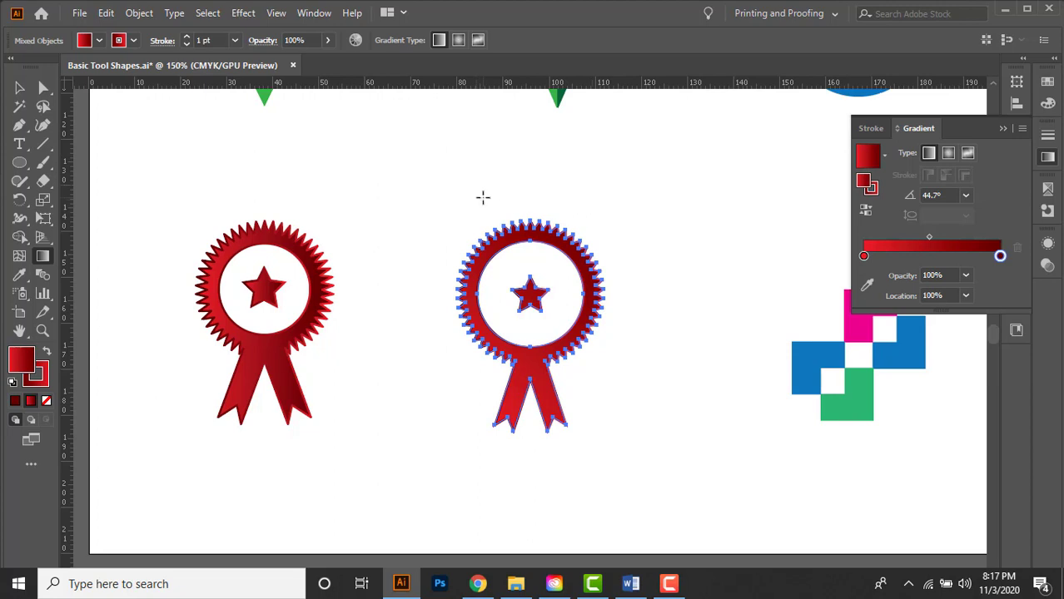
Step: Try redrawing the badge's fill gradient in other directions, including about -59°, -137° and -4°
mouse_move(484, 197)
mouse_down()
mouse_move(603, 392)
mouse_move(520, 278)
mouse_up()
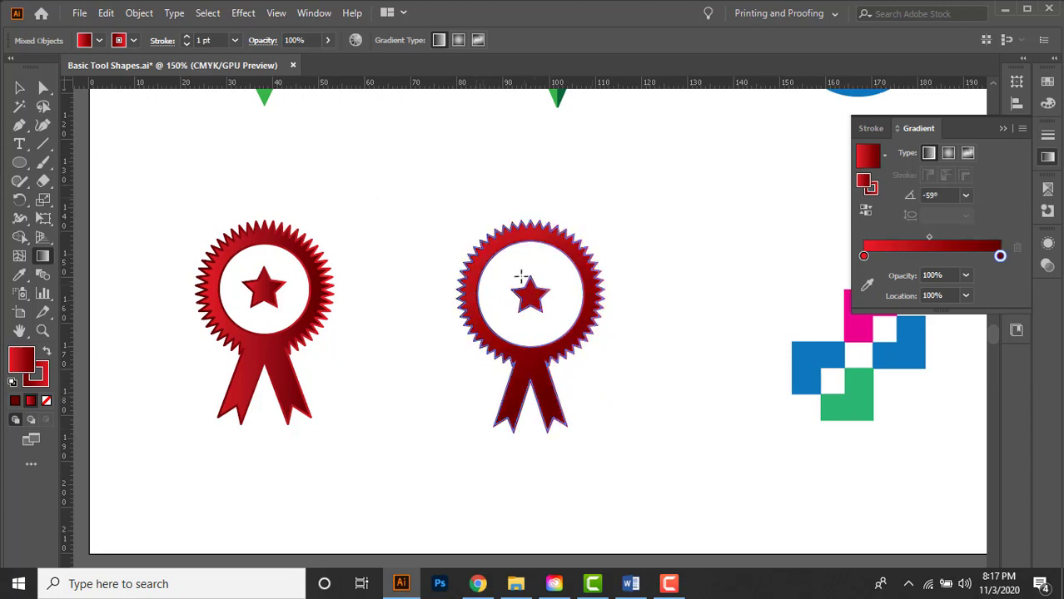
mouse_move(470, 375)
mouse_down()
mouse_move(576, 276)
mouse_move(417, 394)
mouse_up()
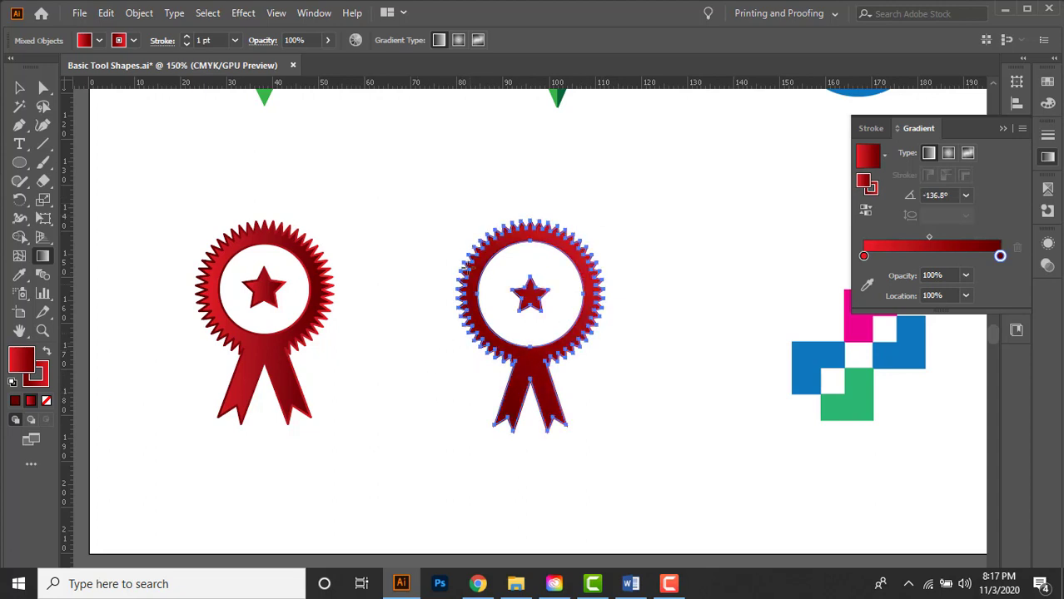
drag(409, 286, 571, 301)
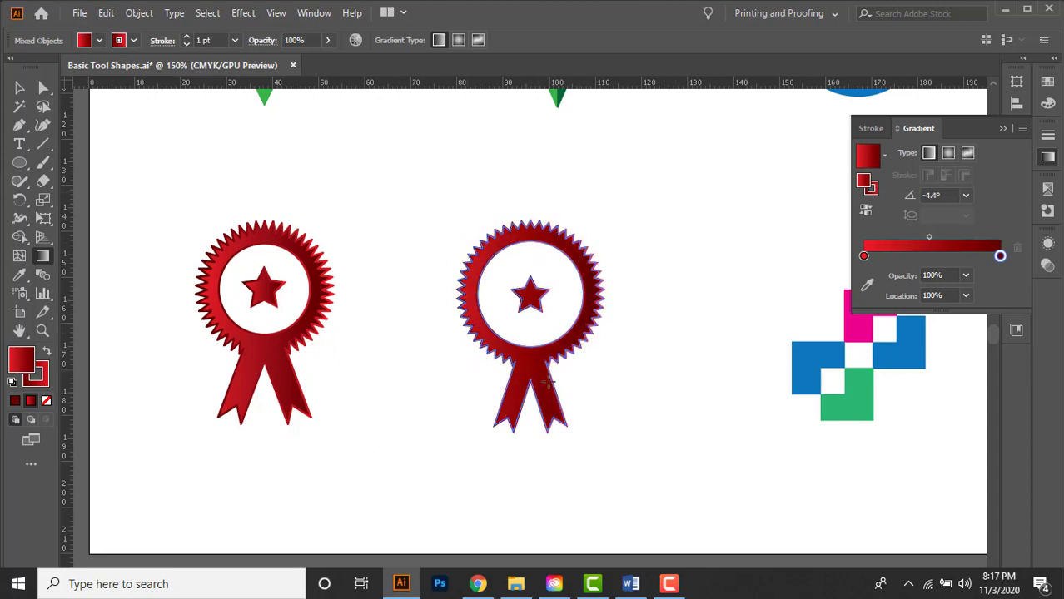
drag(547, 383, 550, 432)
Step: Redraw the badge's fill gradient across the whole shape at about 45°, rising from lower left to upper right, and deselect the badge
drag(454, 403, 616, 238)
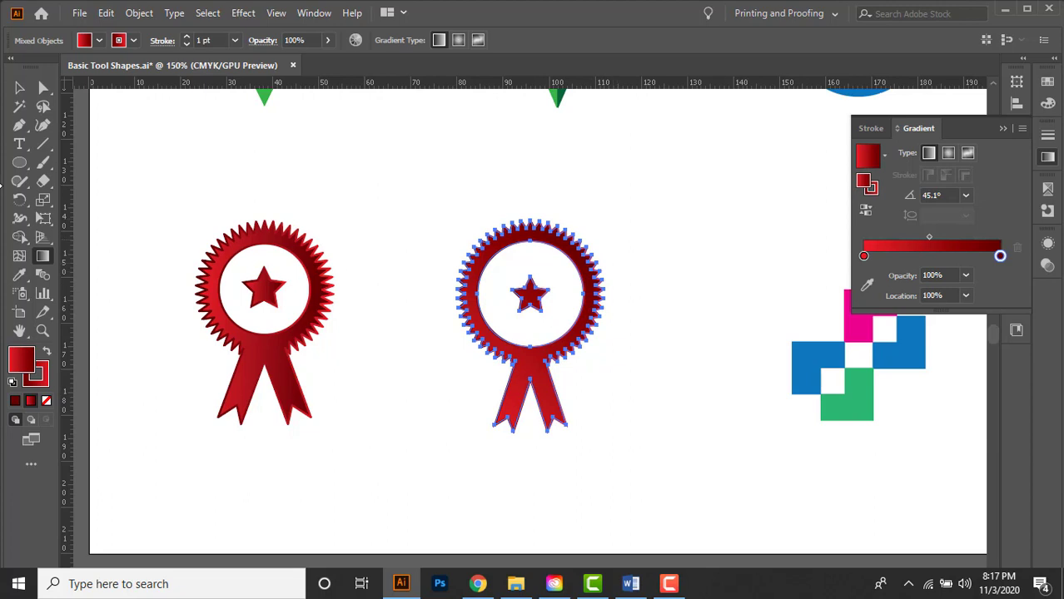
click(22, 88)
click(392, 206)
Step: Select the globe, clock and interlocking cross icons in the artboard's third column together
scroll(403, 218, down, 1)
scroll(405, 221, down, 3)
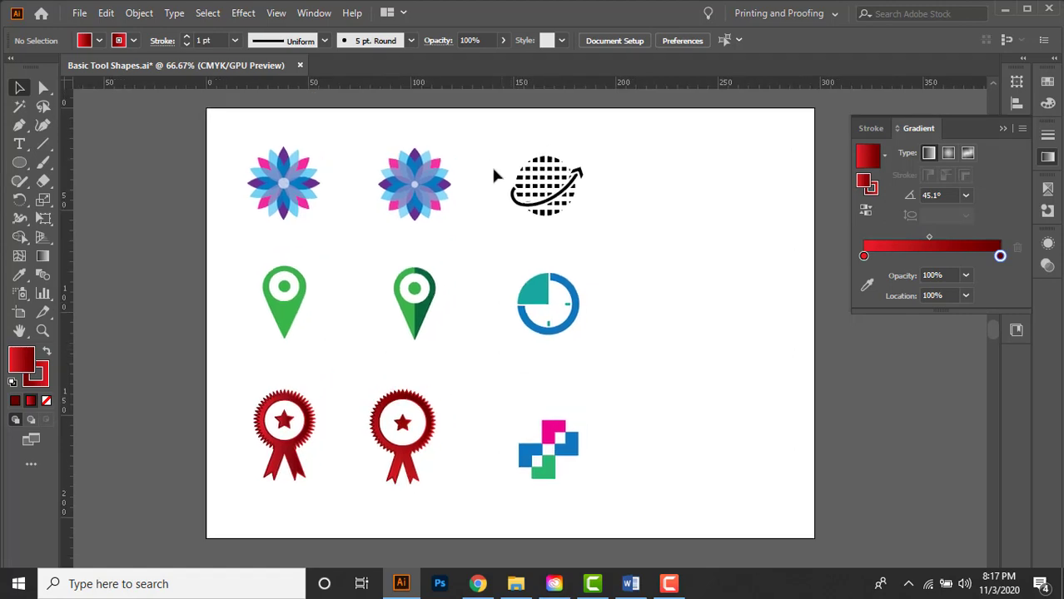
drag(495, 148, 675, 443)
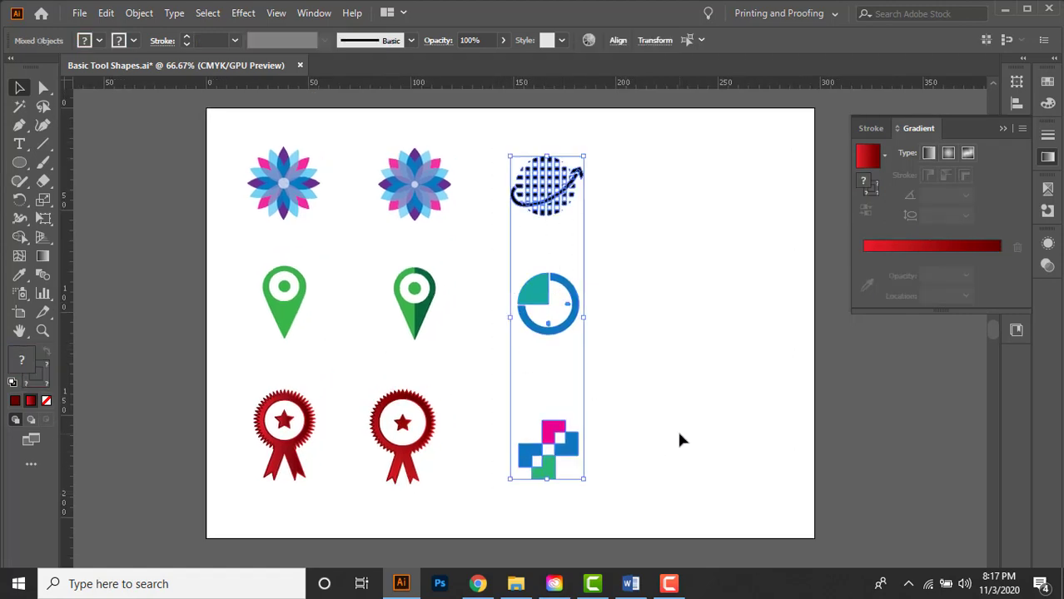